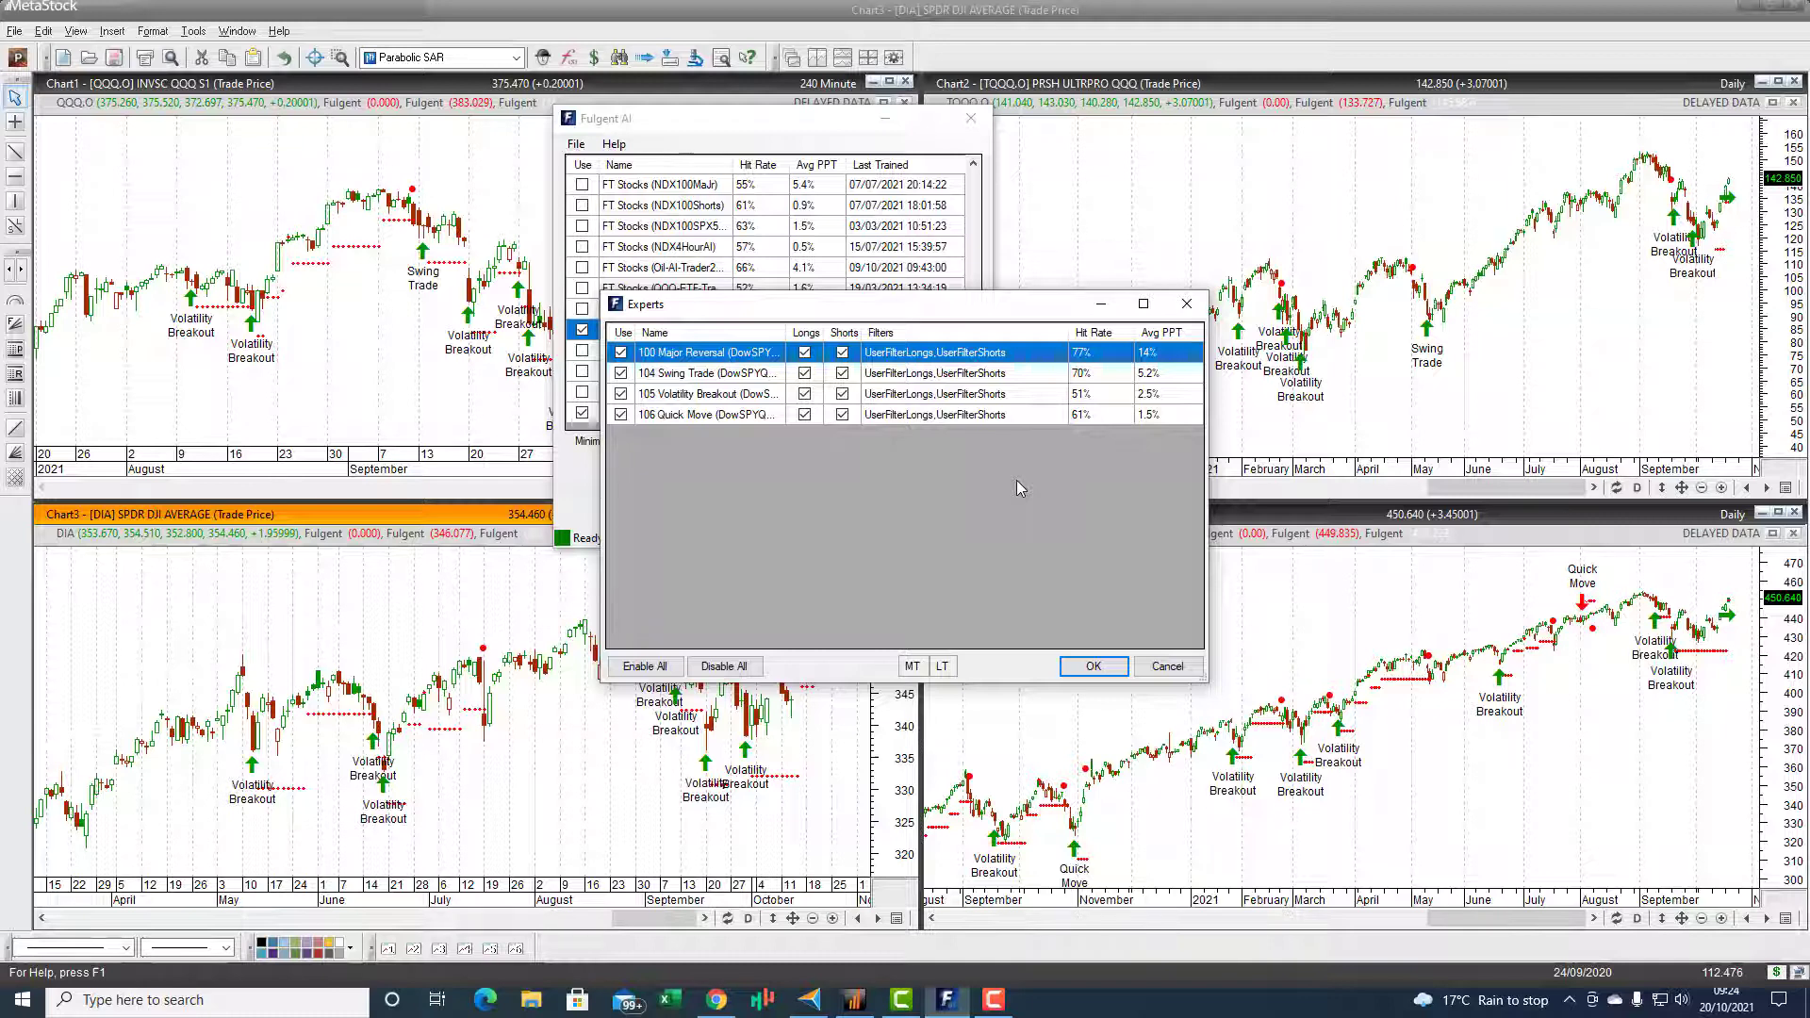
Accept the Experts list for the DowSPYQQQ expert group and close the Fulgent AI window
click(1091, 667)
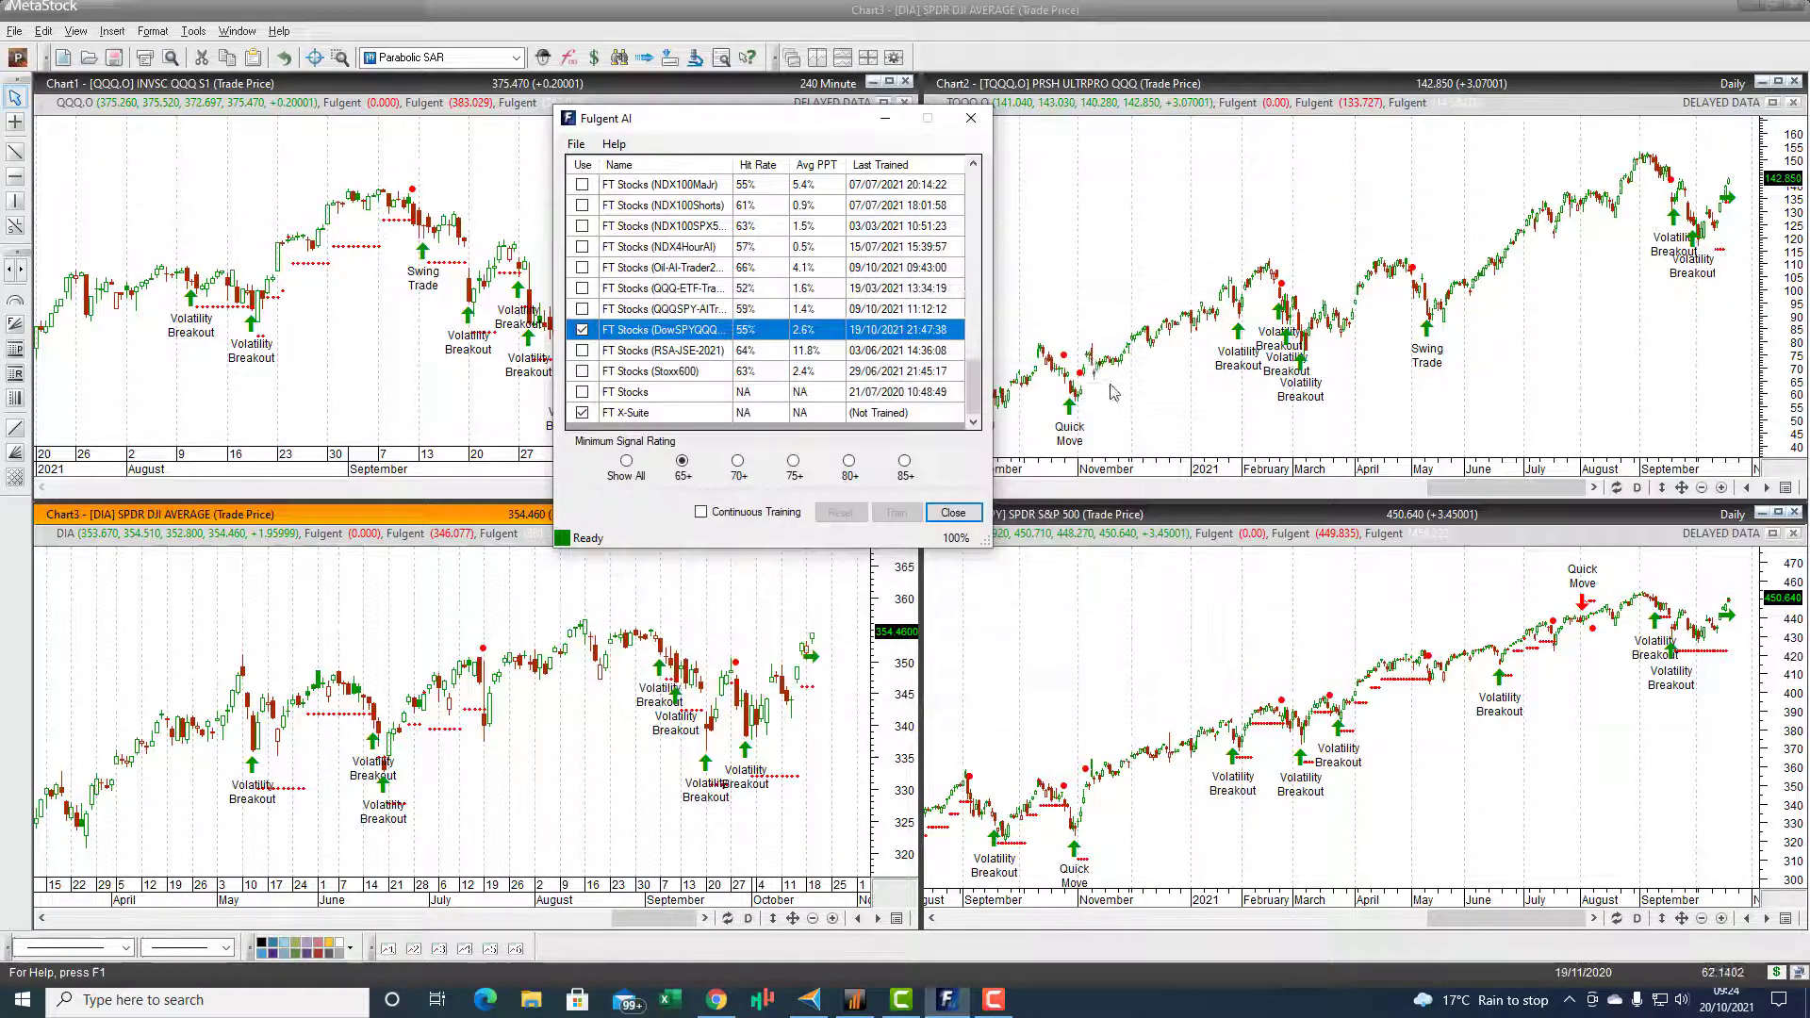
click(952, 512)
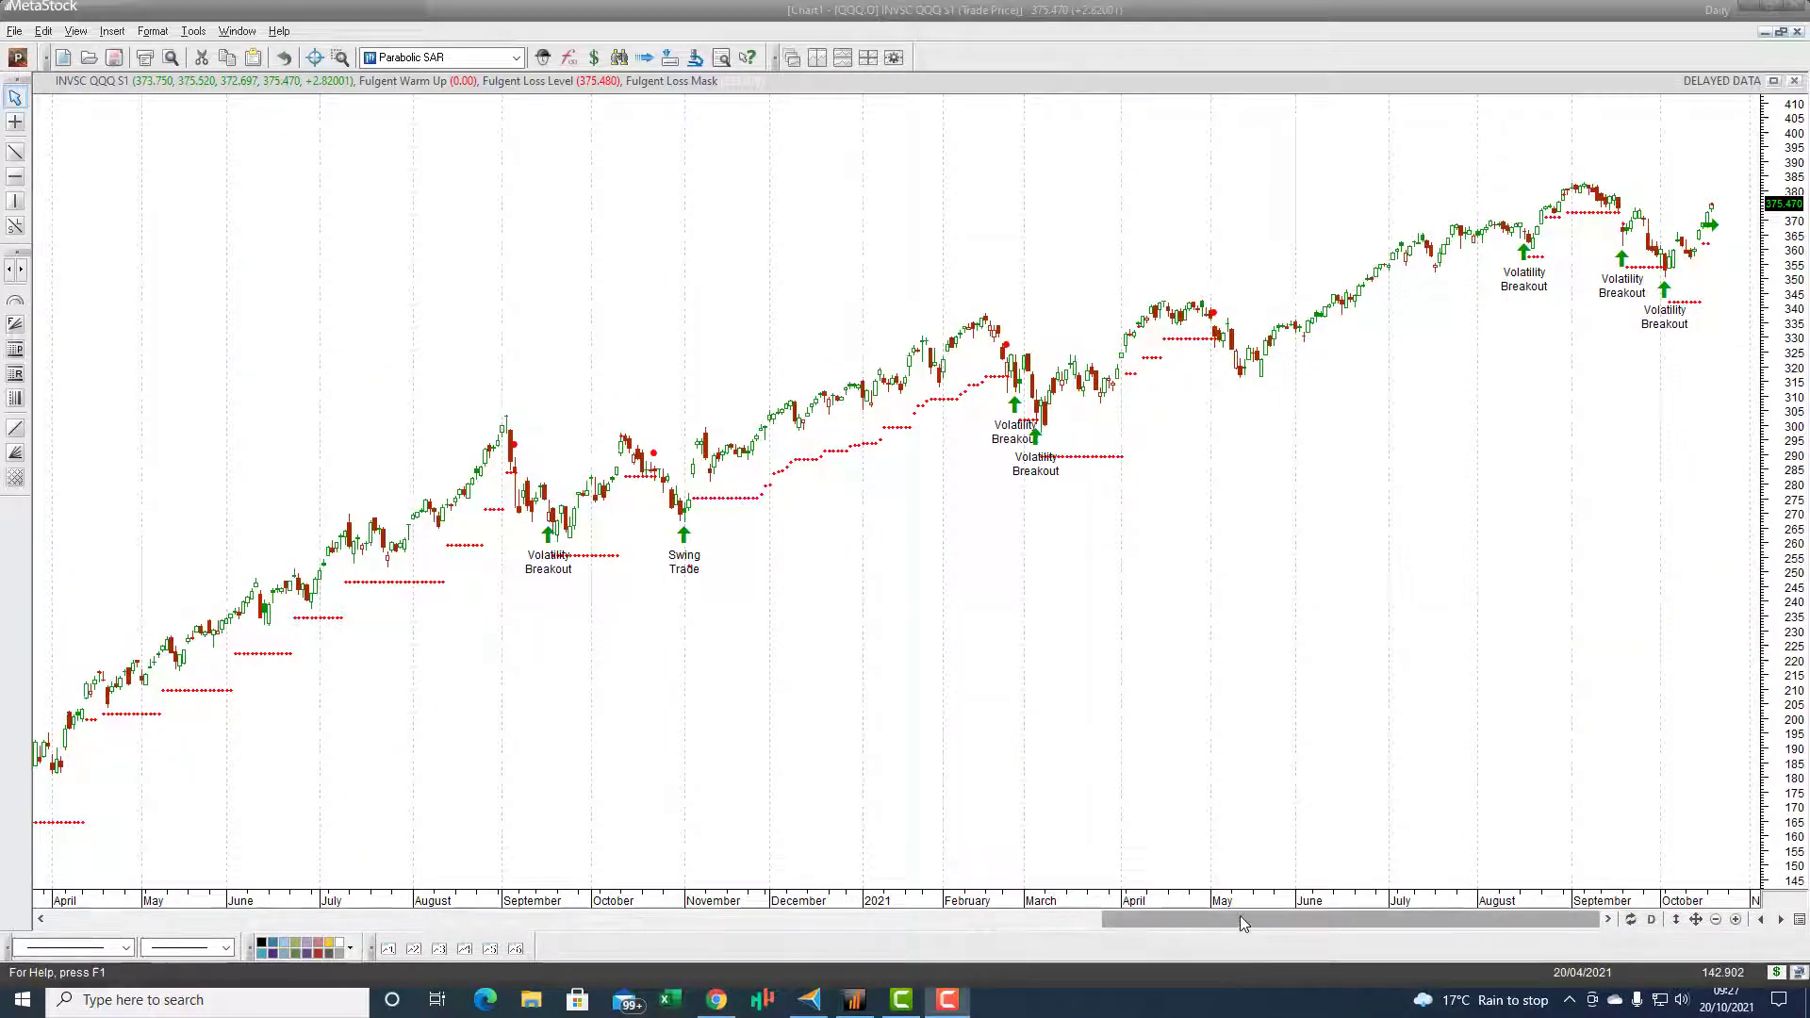
Review the past entry, exit and loss-level signals on the daily QQQ chart back to late 2019, ending at the latest bars
drag(1240, 923, 1080, 897)
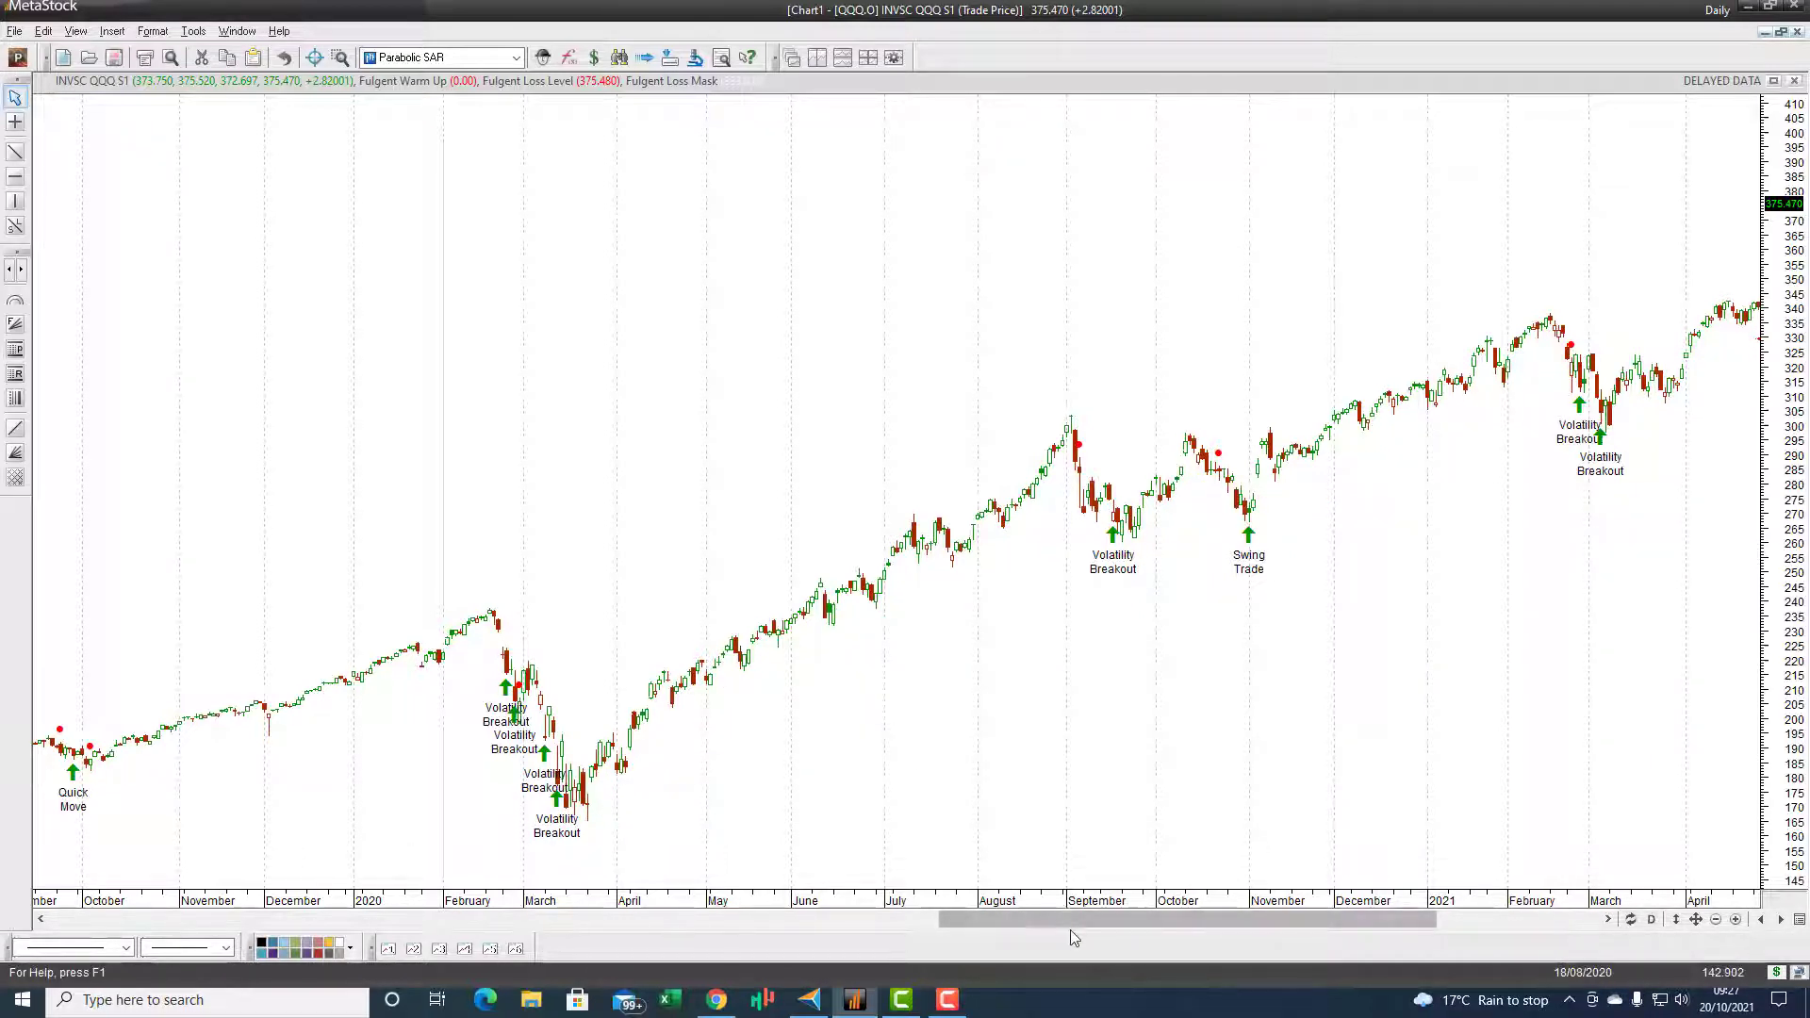
drag(1071, 919, 1191, 926)
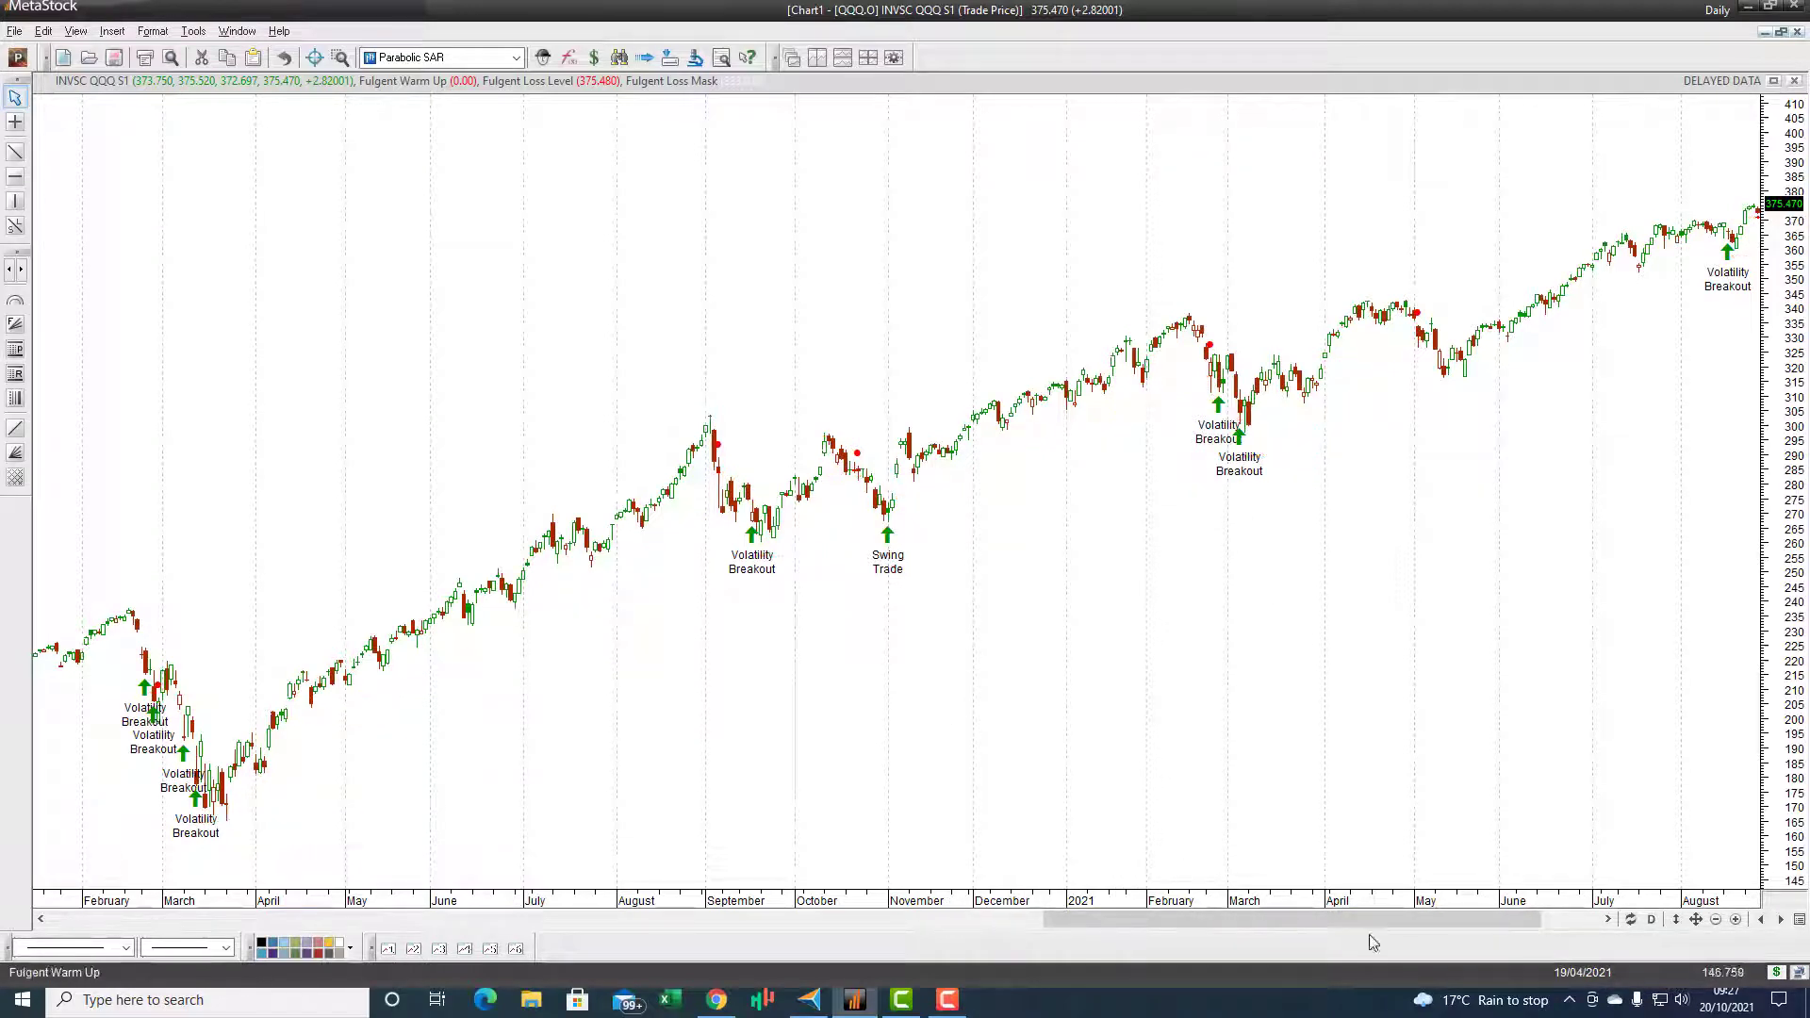
drag(1399, 921, 1458, 921)
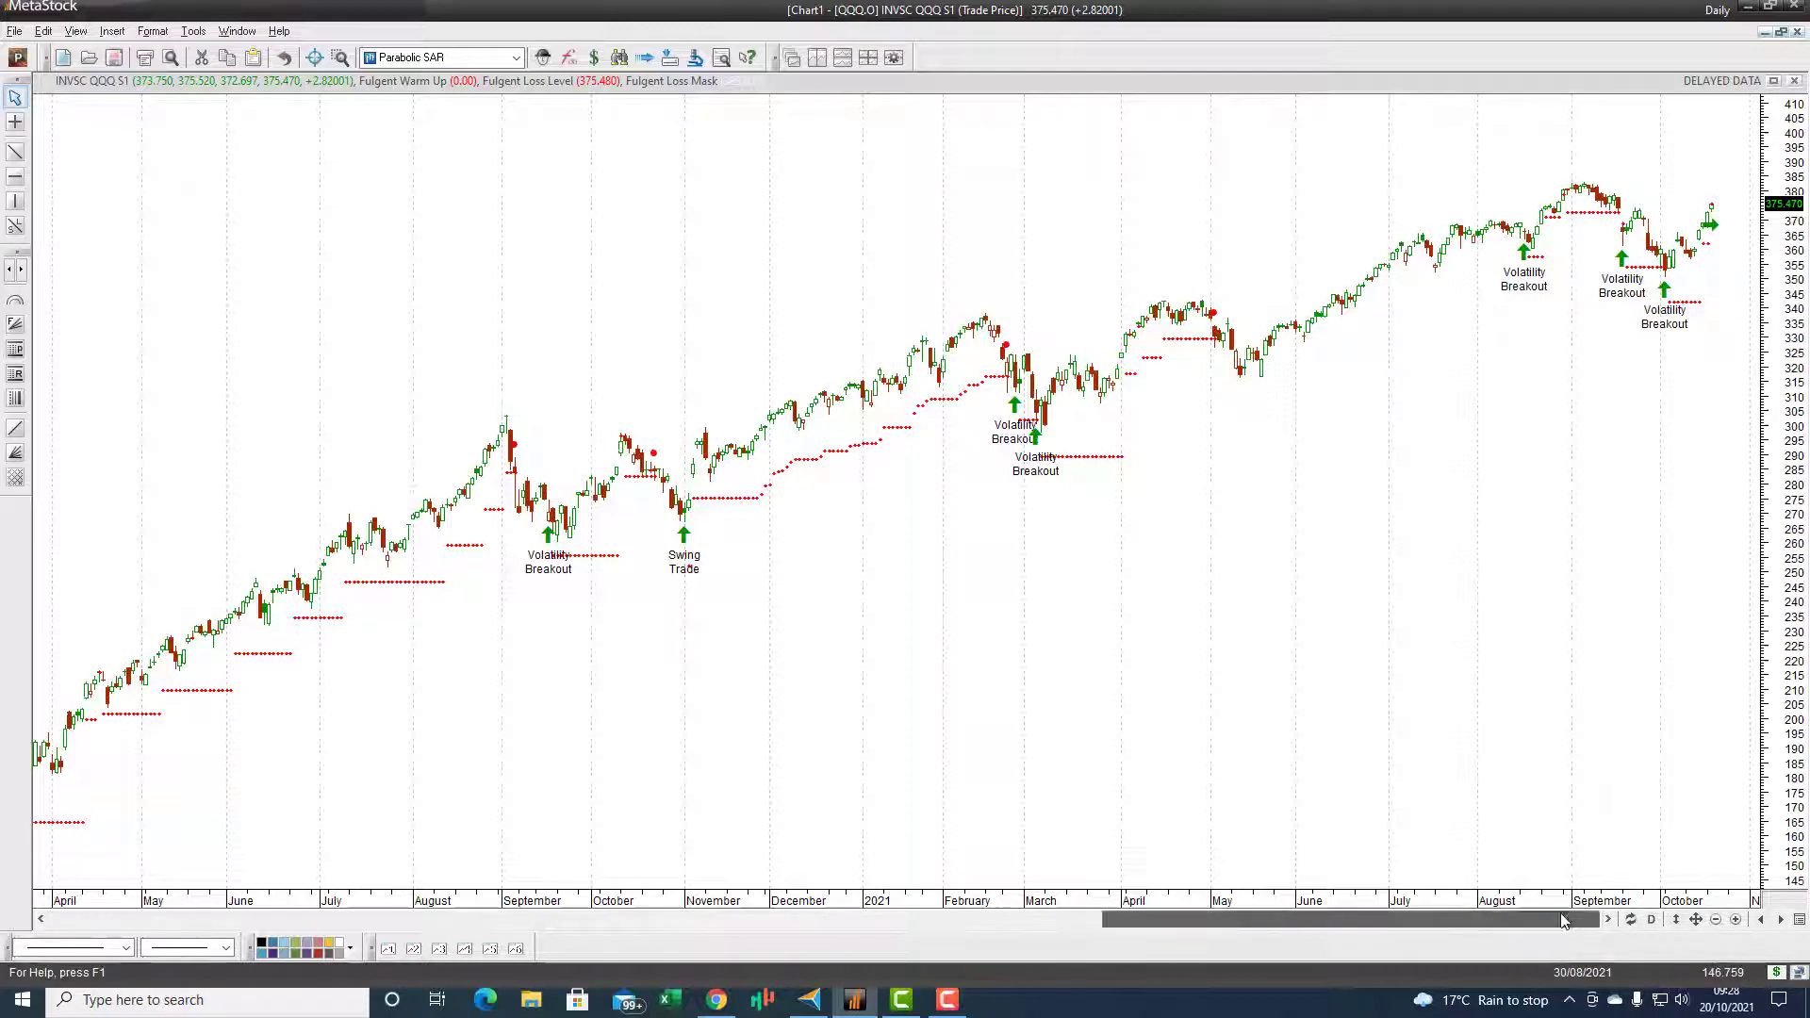
Draw three horizontal lines on the daily QQQ chart at about 353.5, 362 and 383
click(1735, 919)
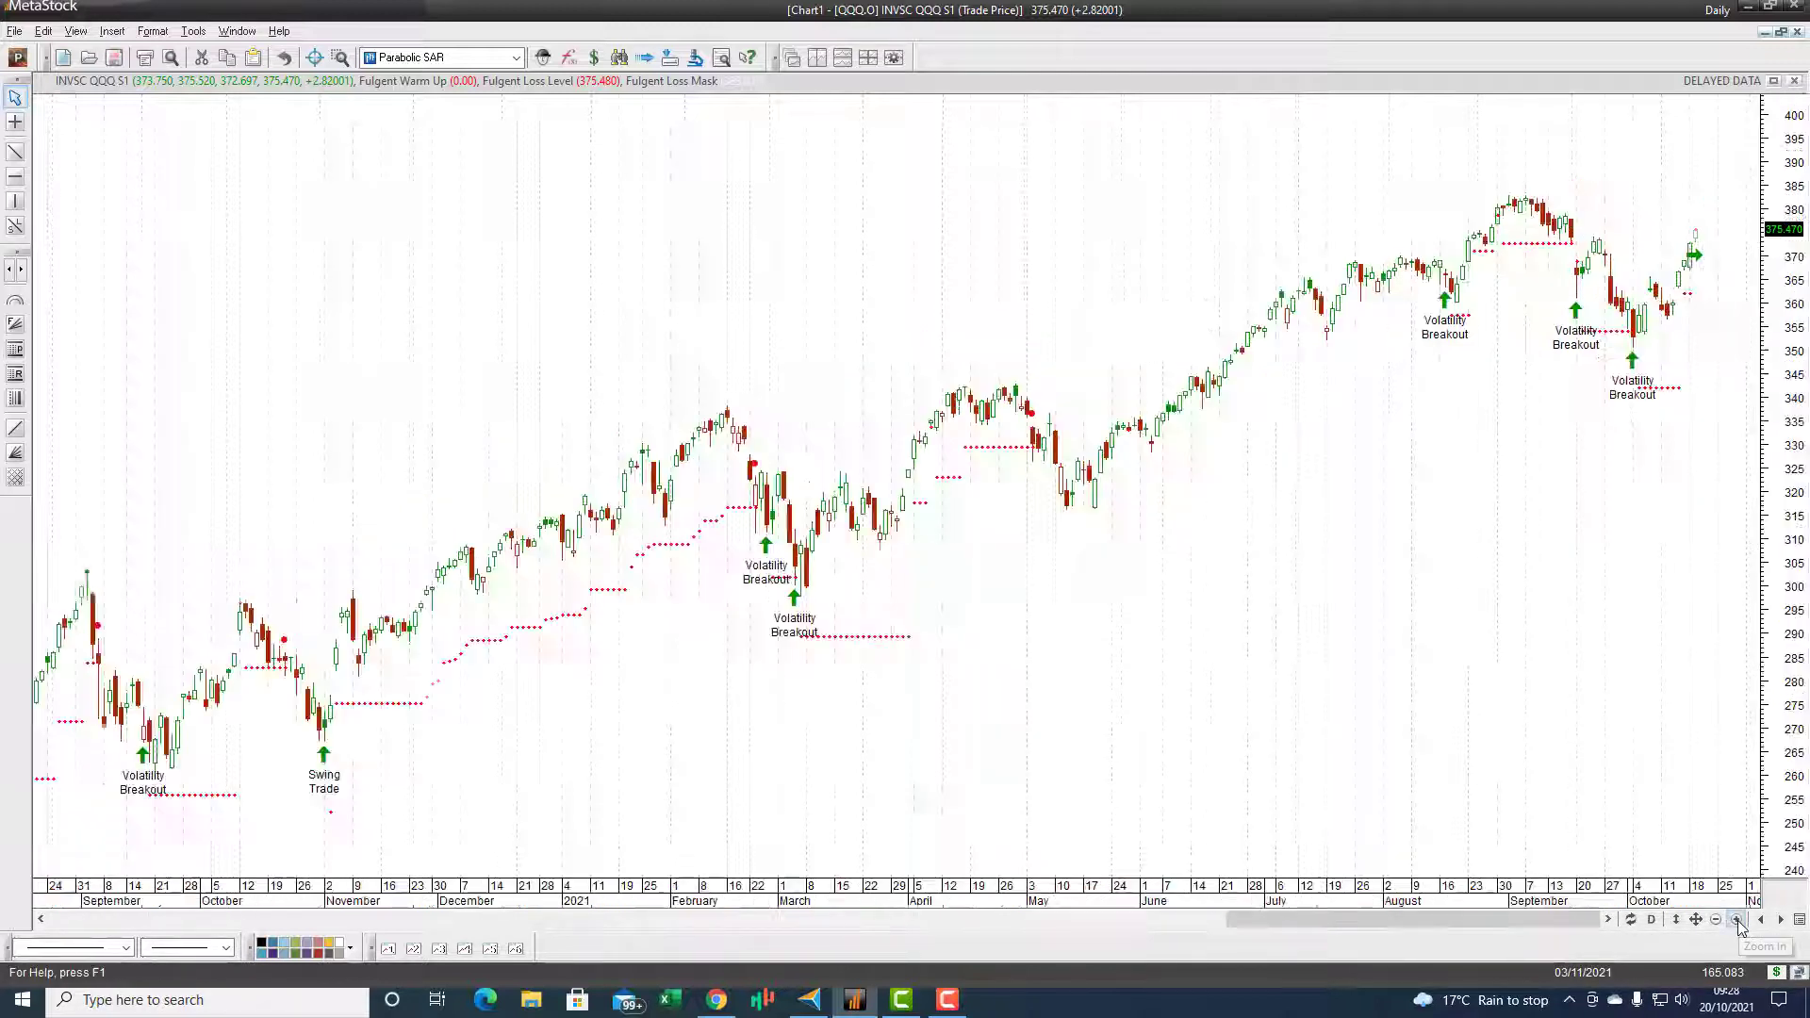
click(1735, 919)
click(1735, 920)
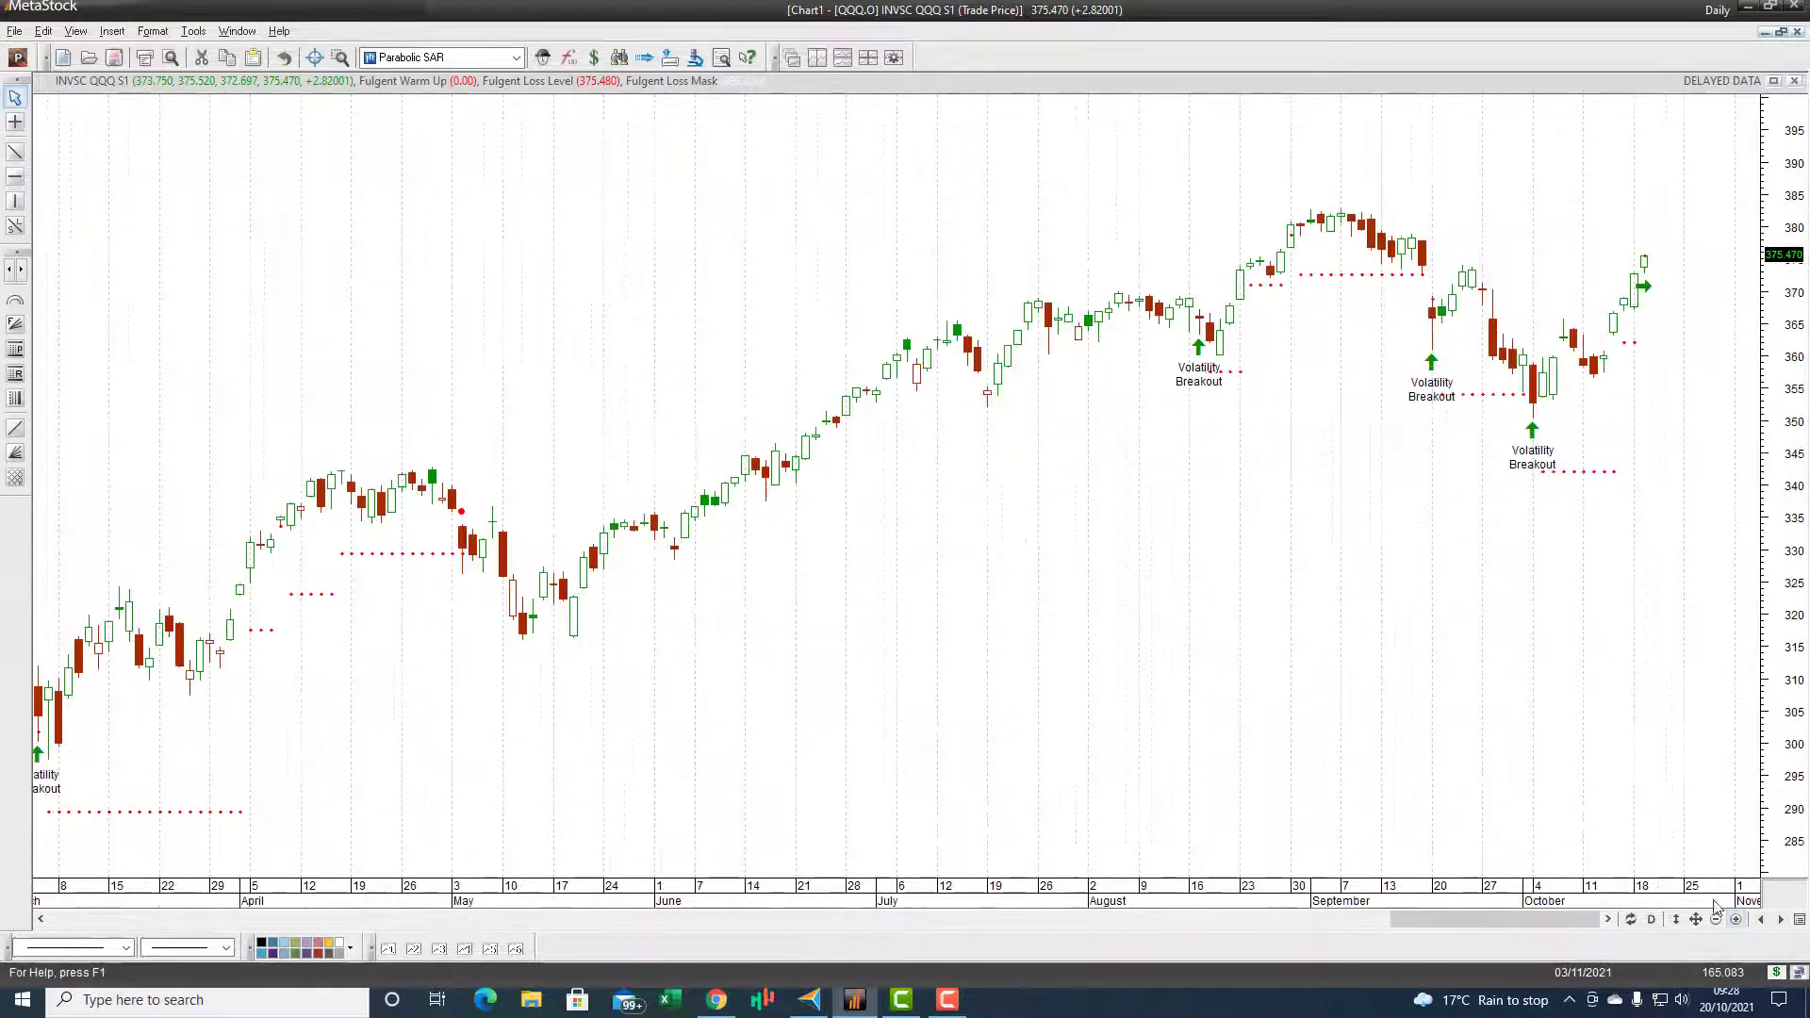
click(15, 177)
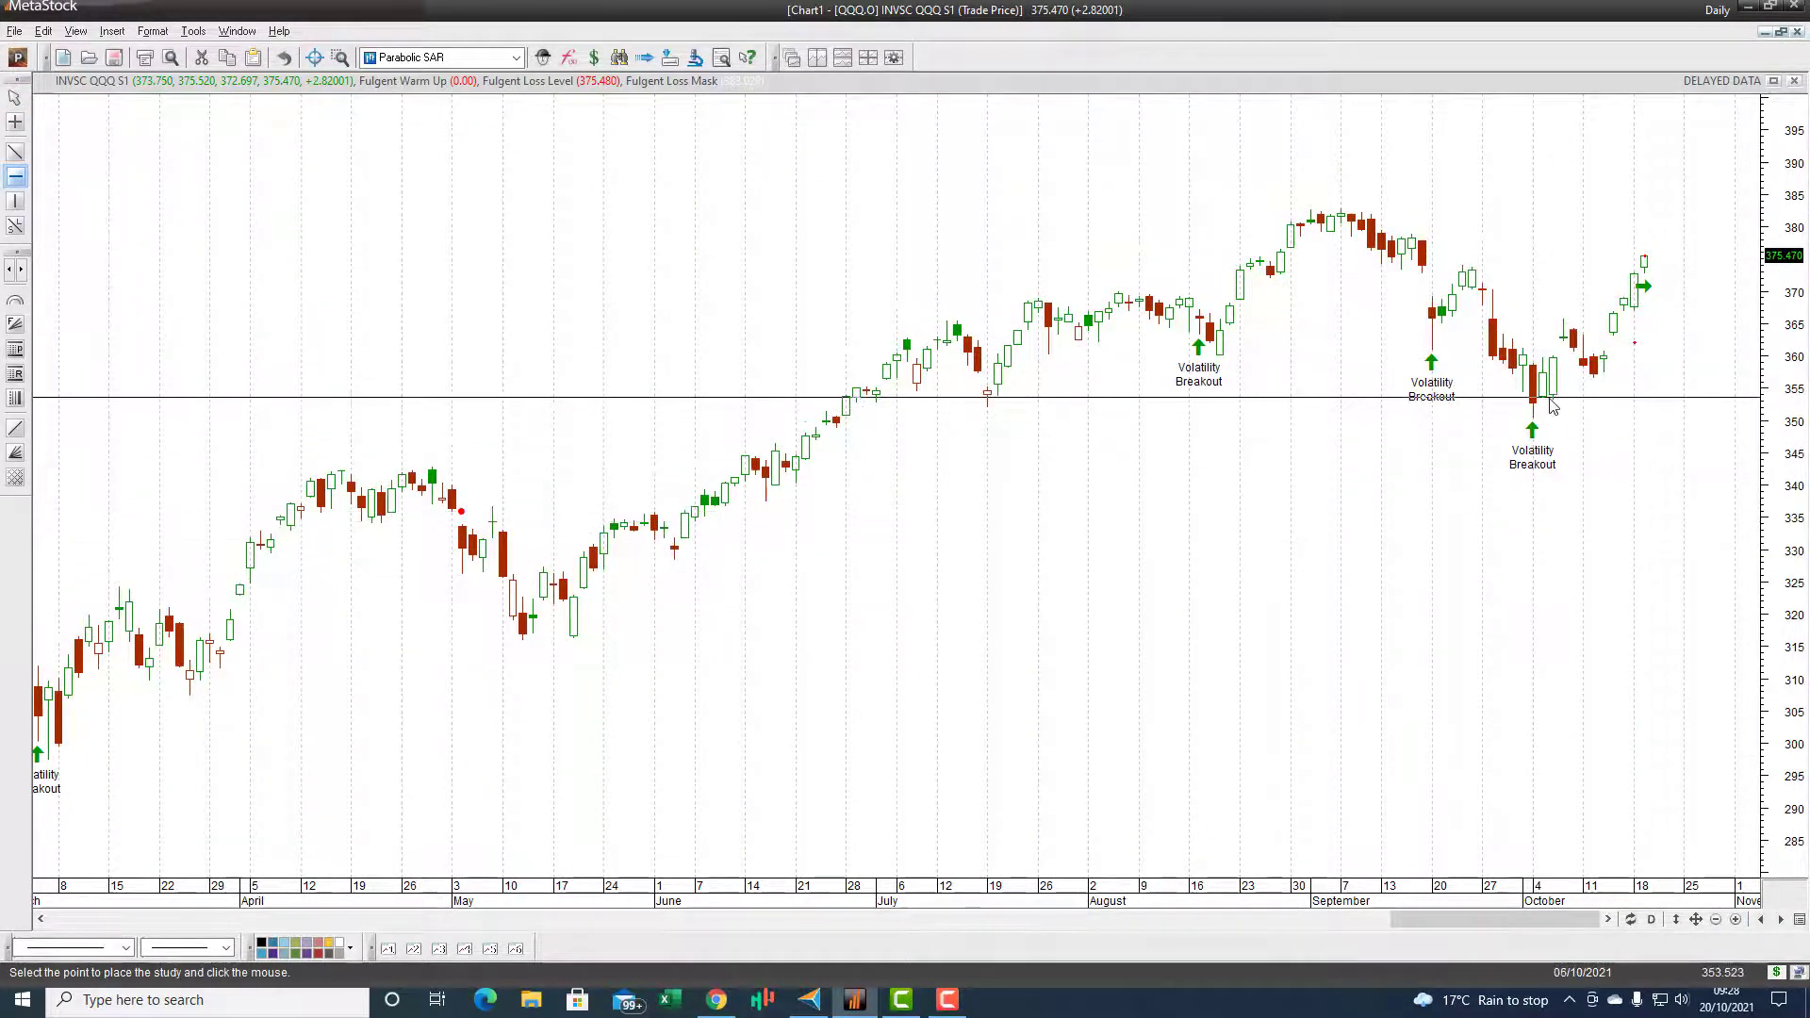
drag(1551, 405, 1550, 399)
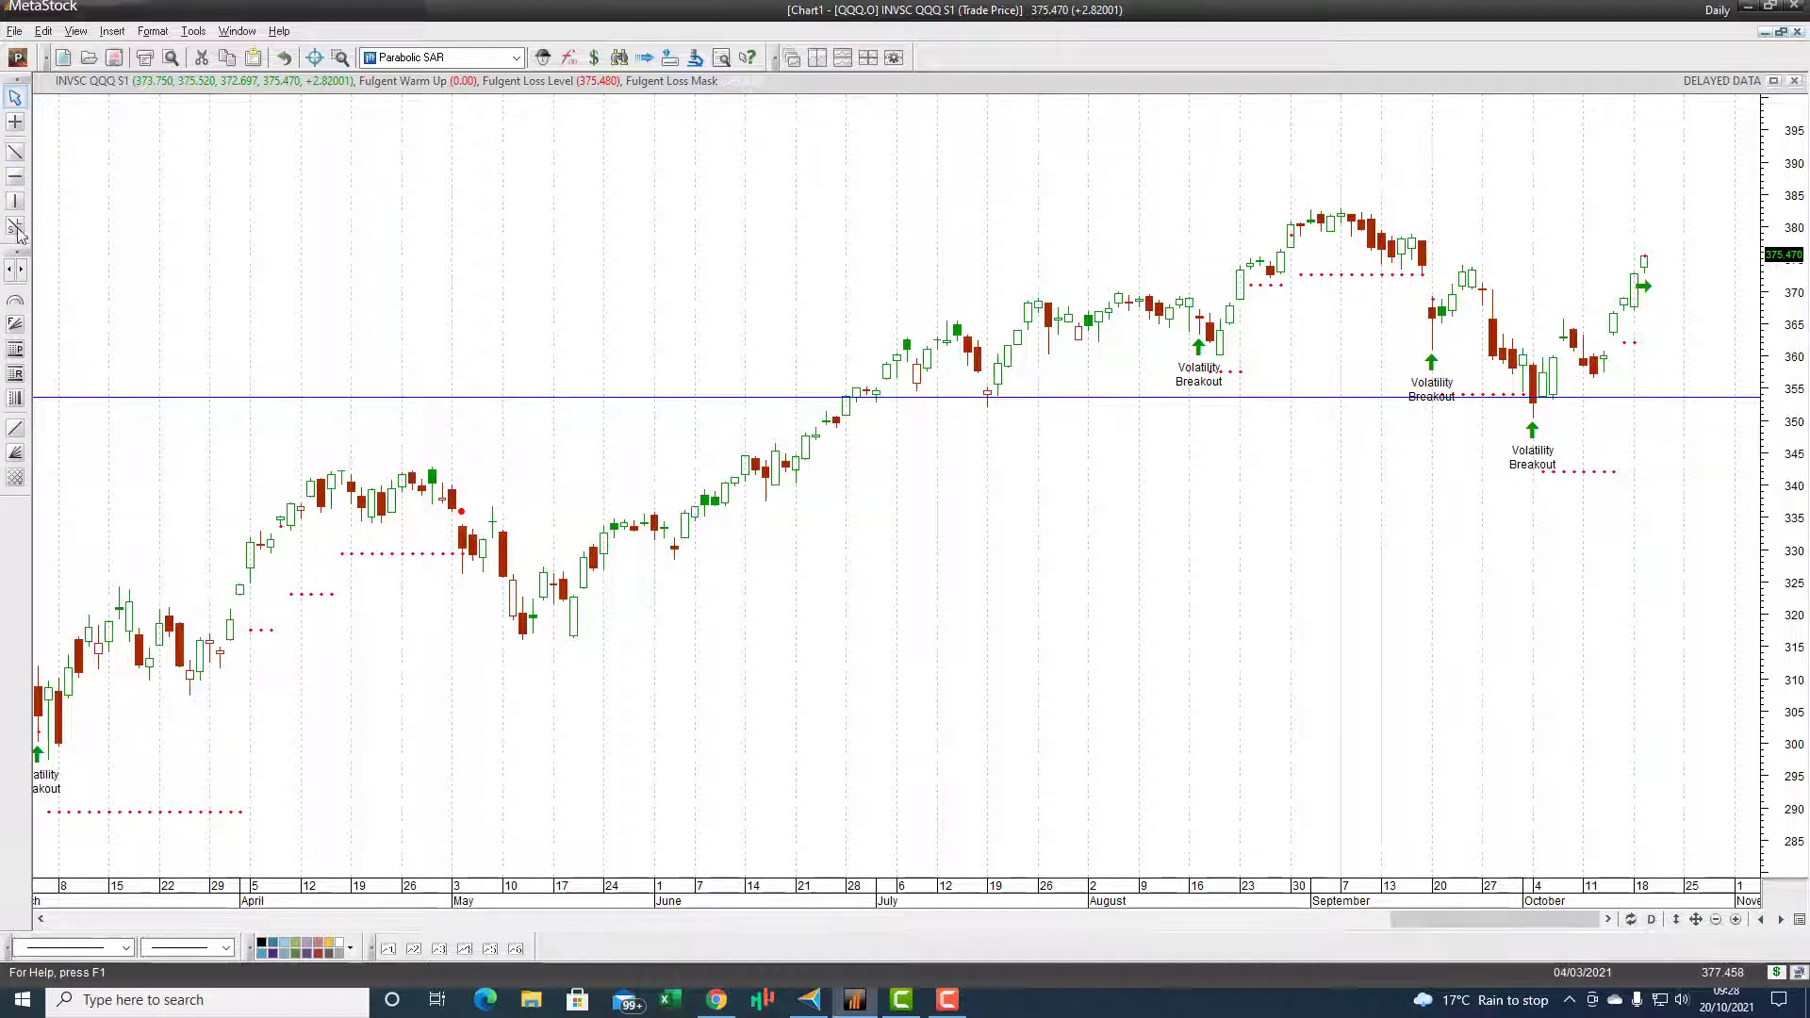
click(15, 177)
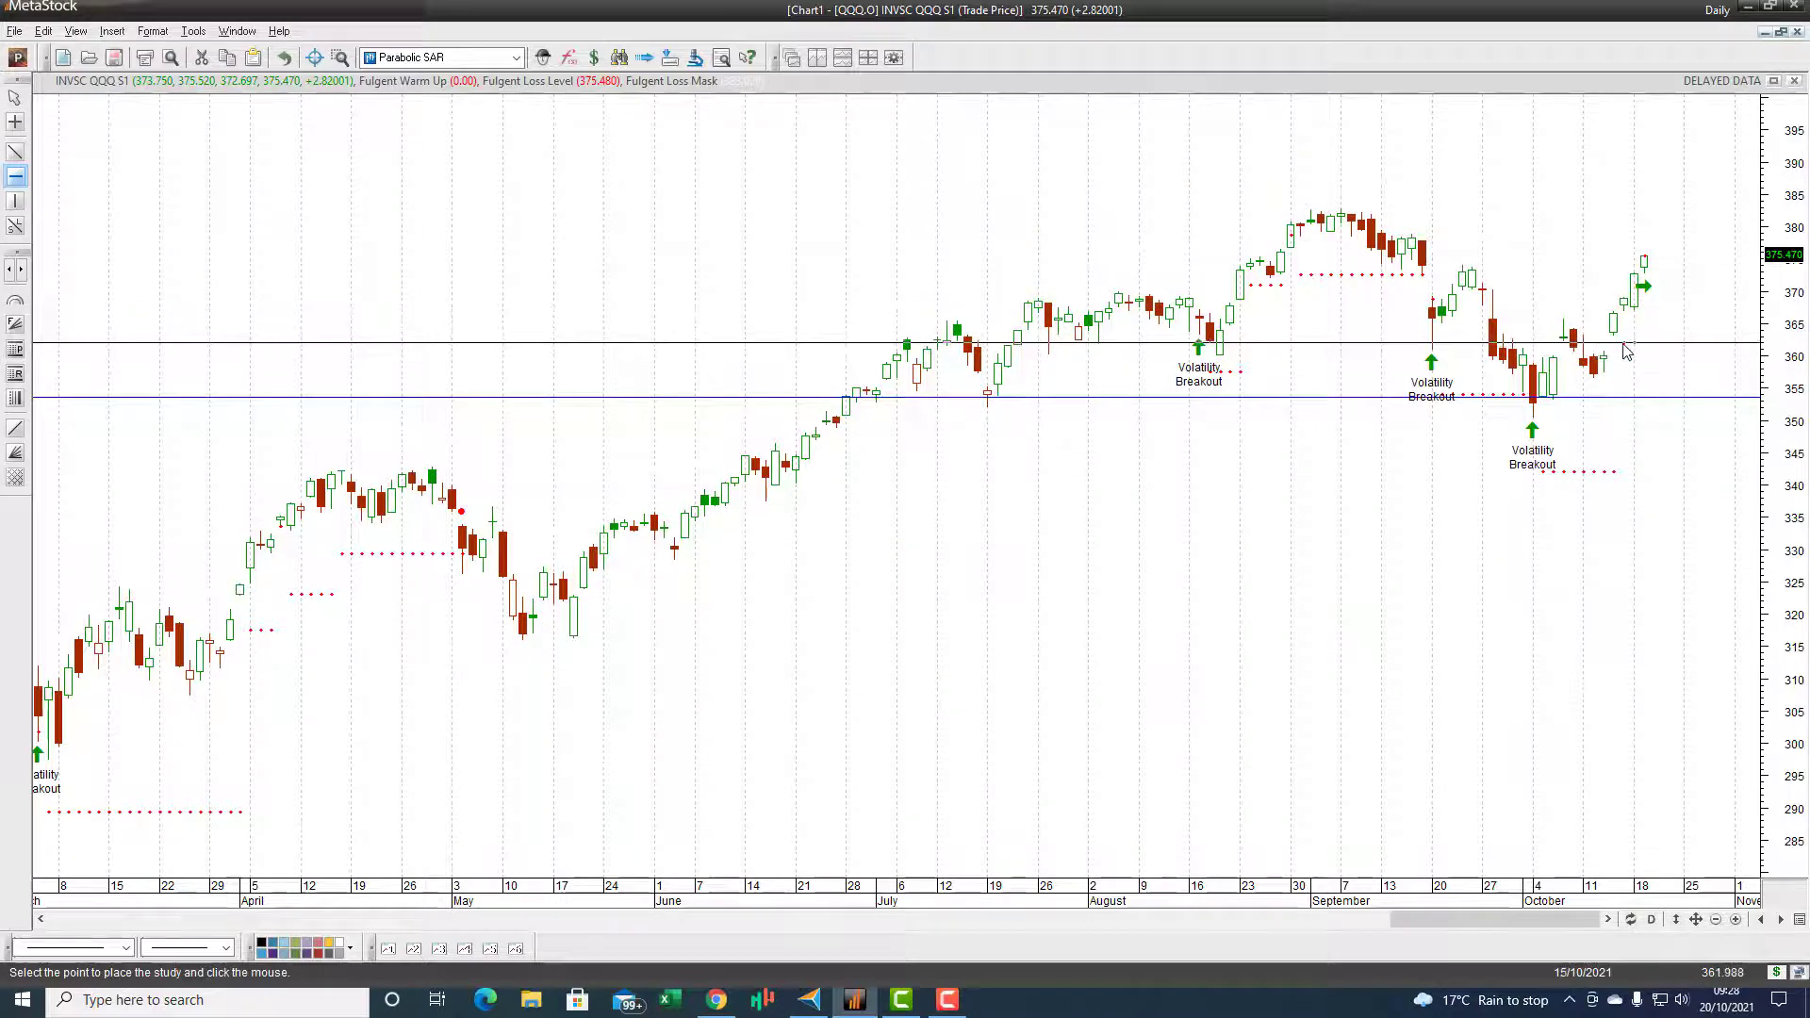
click(1625, 343)
click(16, 175)
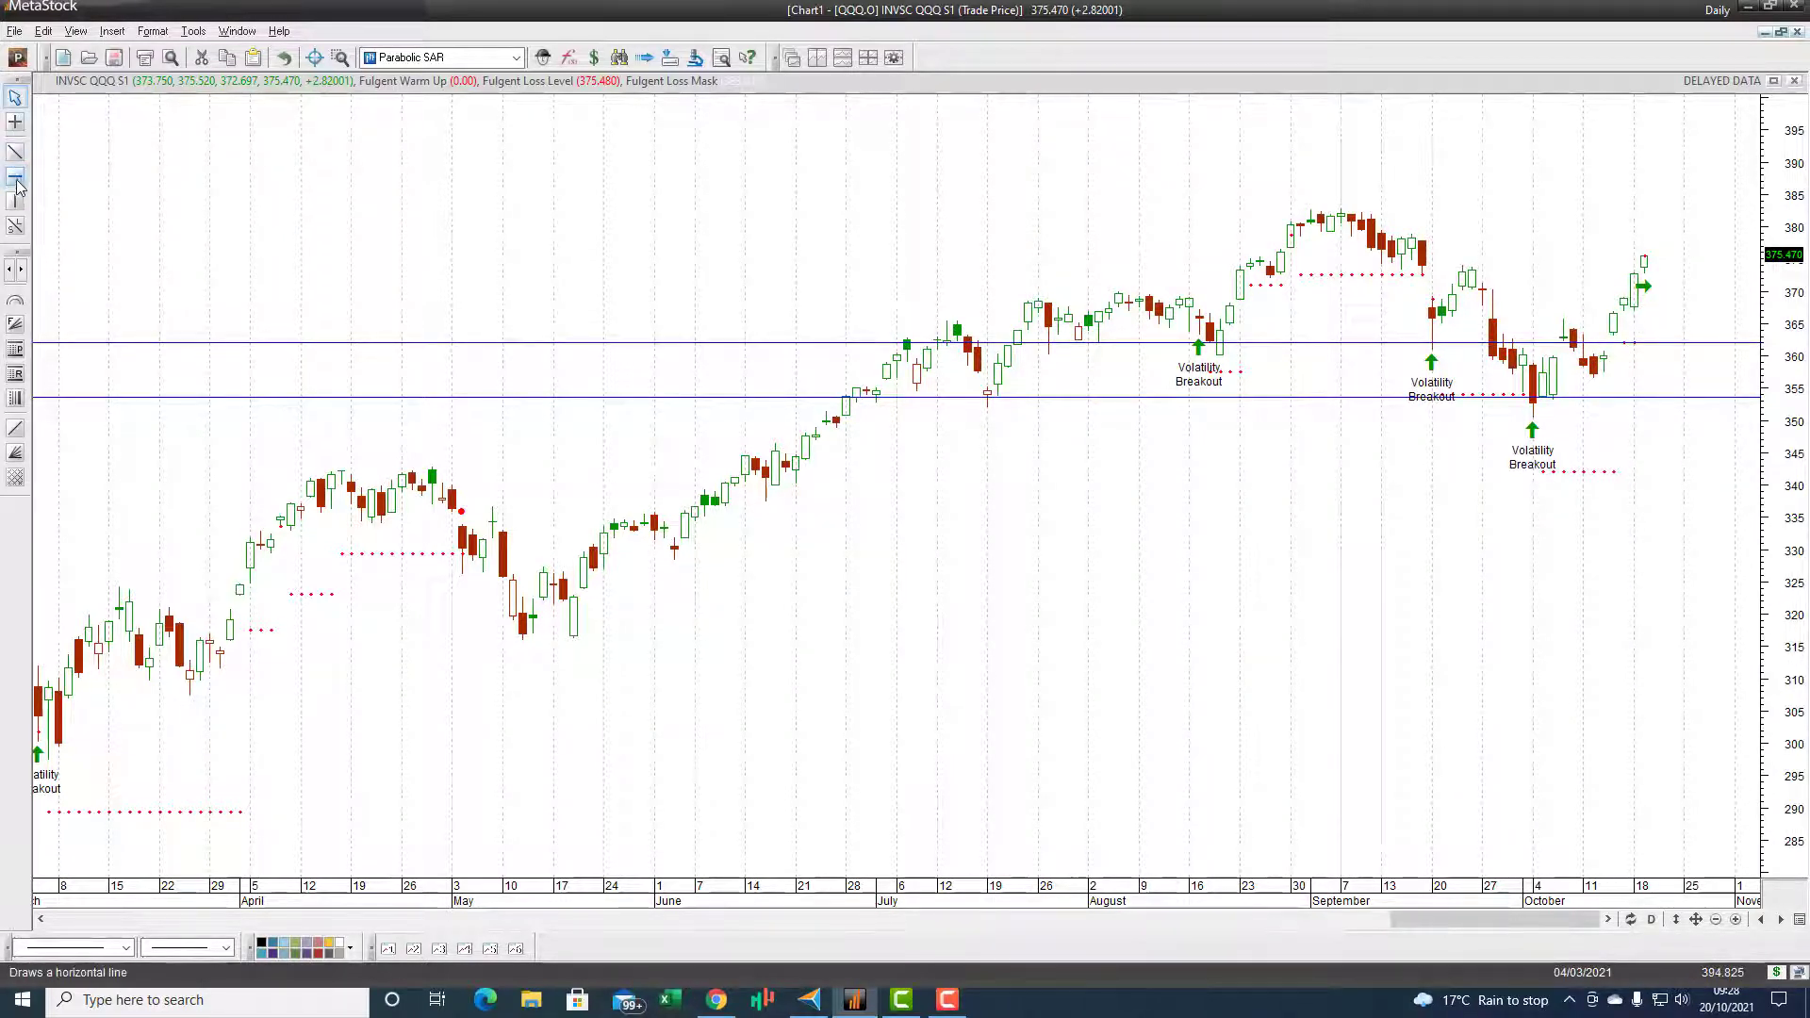
click(1229, 209)
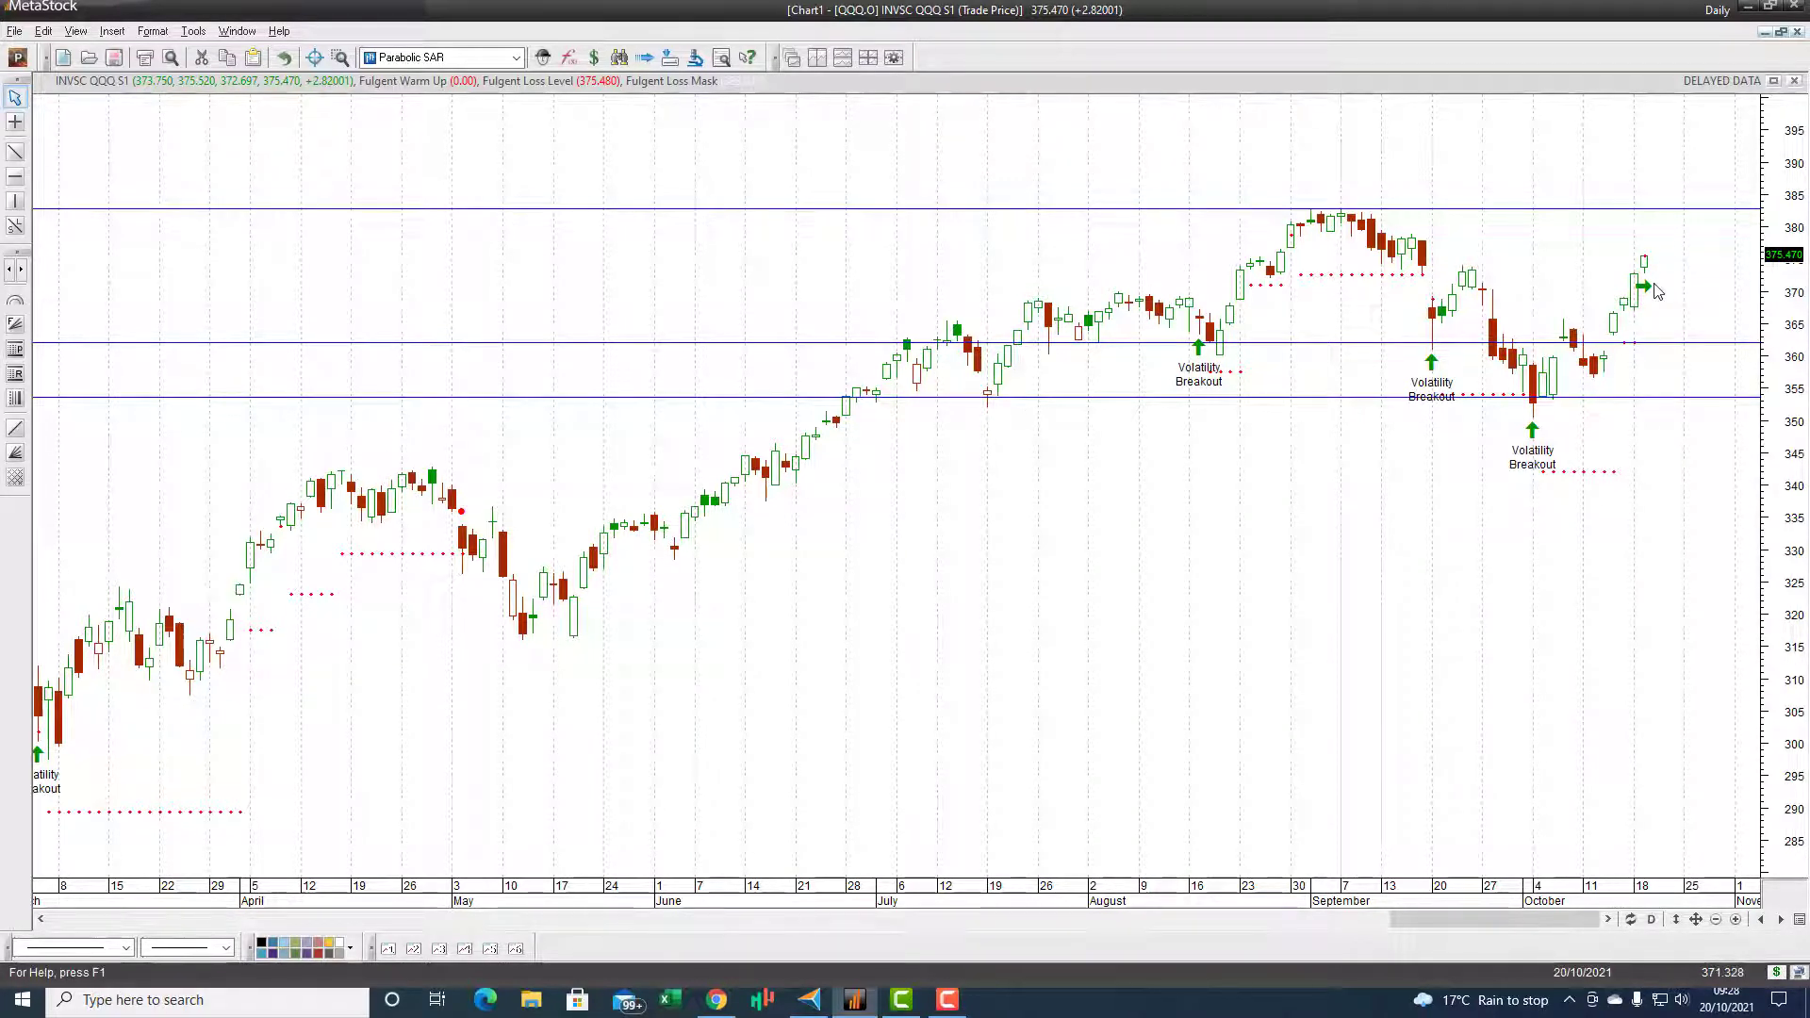
View the QQQ chart in 240-minute periodicity, and return it to daily
mouse_move(1656, 290)
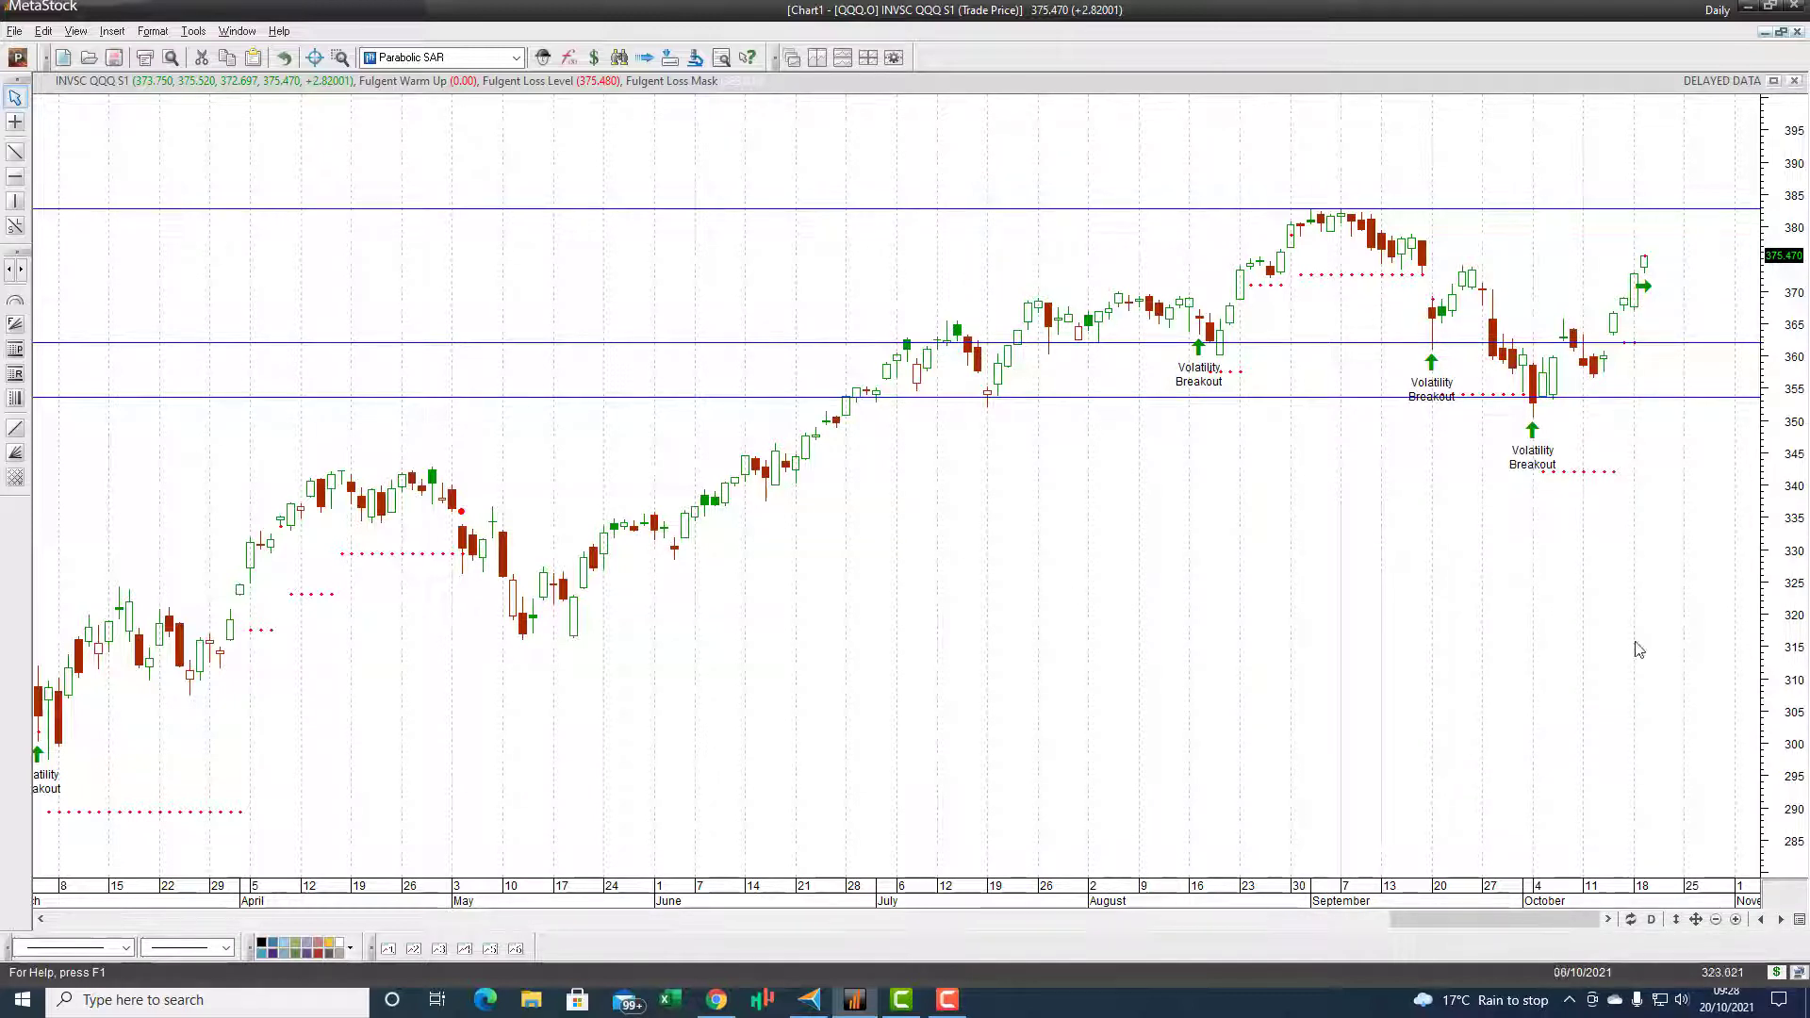
click(1651, 919)
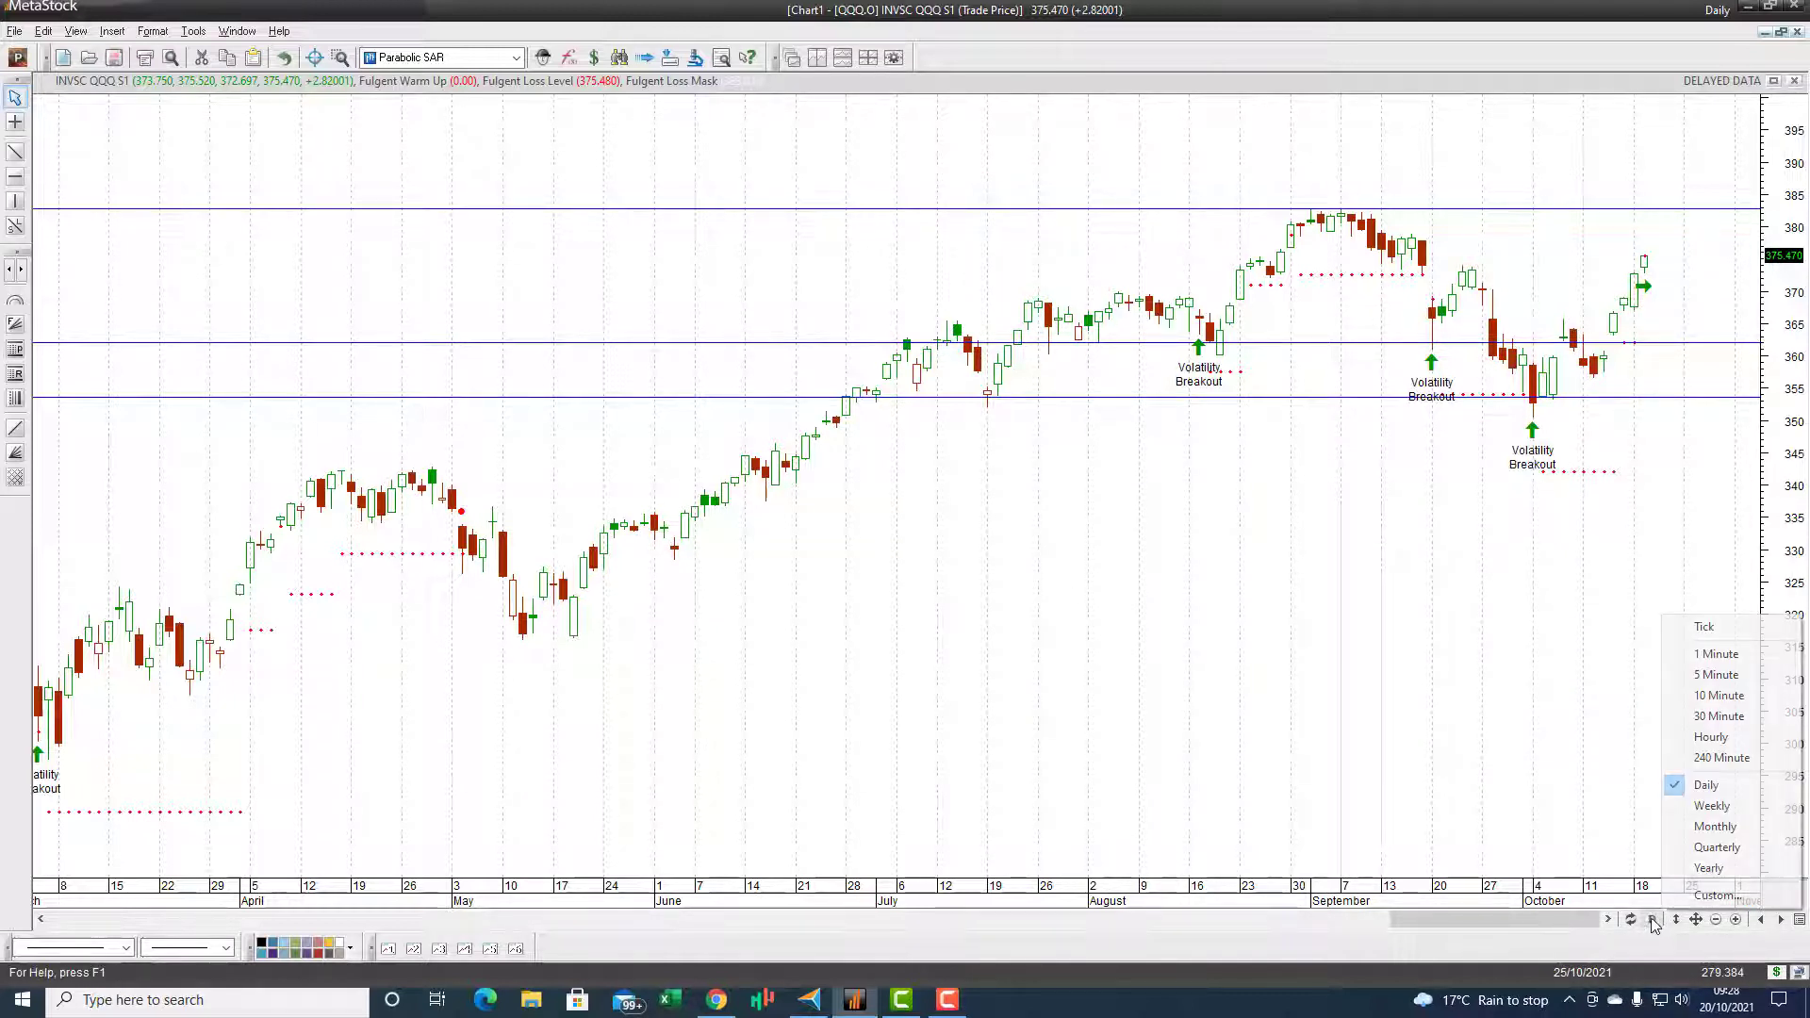
click(1687, 757)
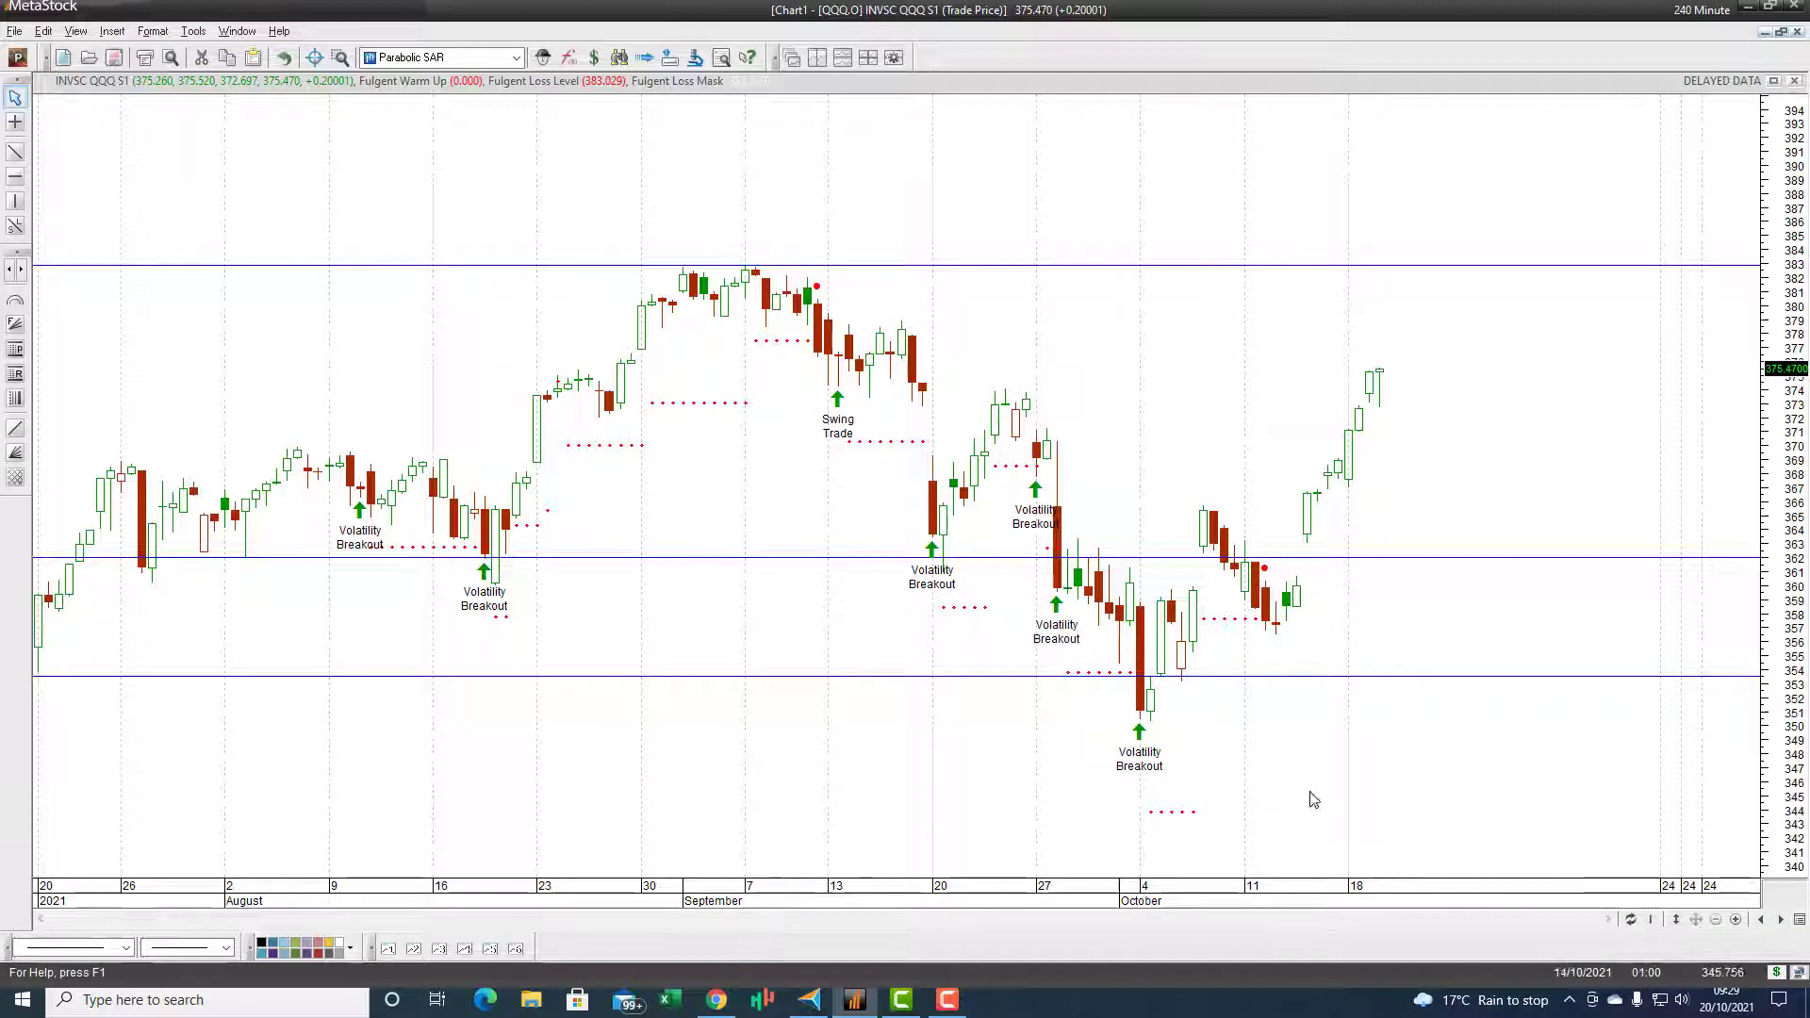
click(1644, 919)
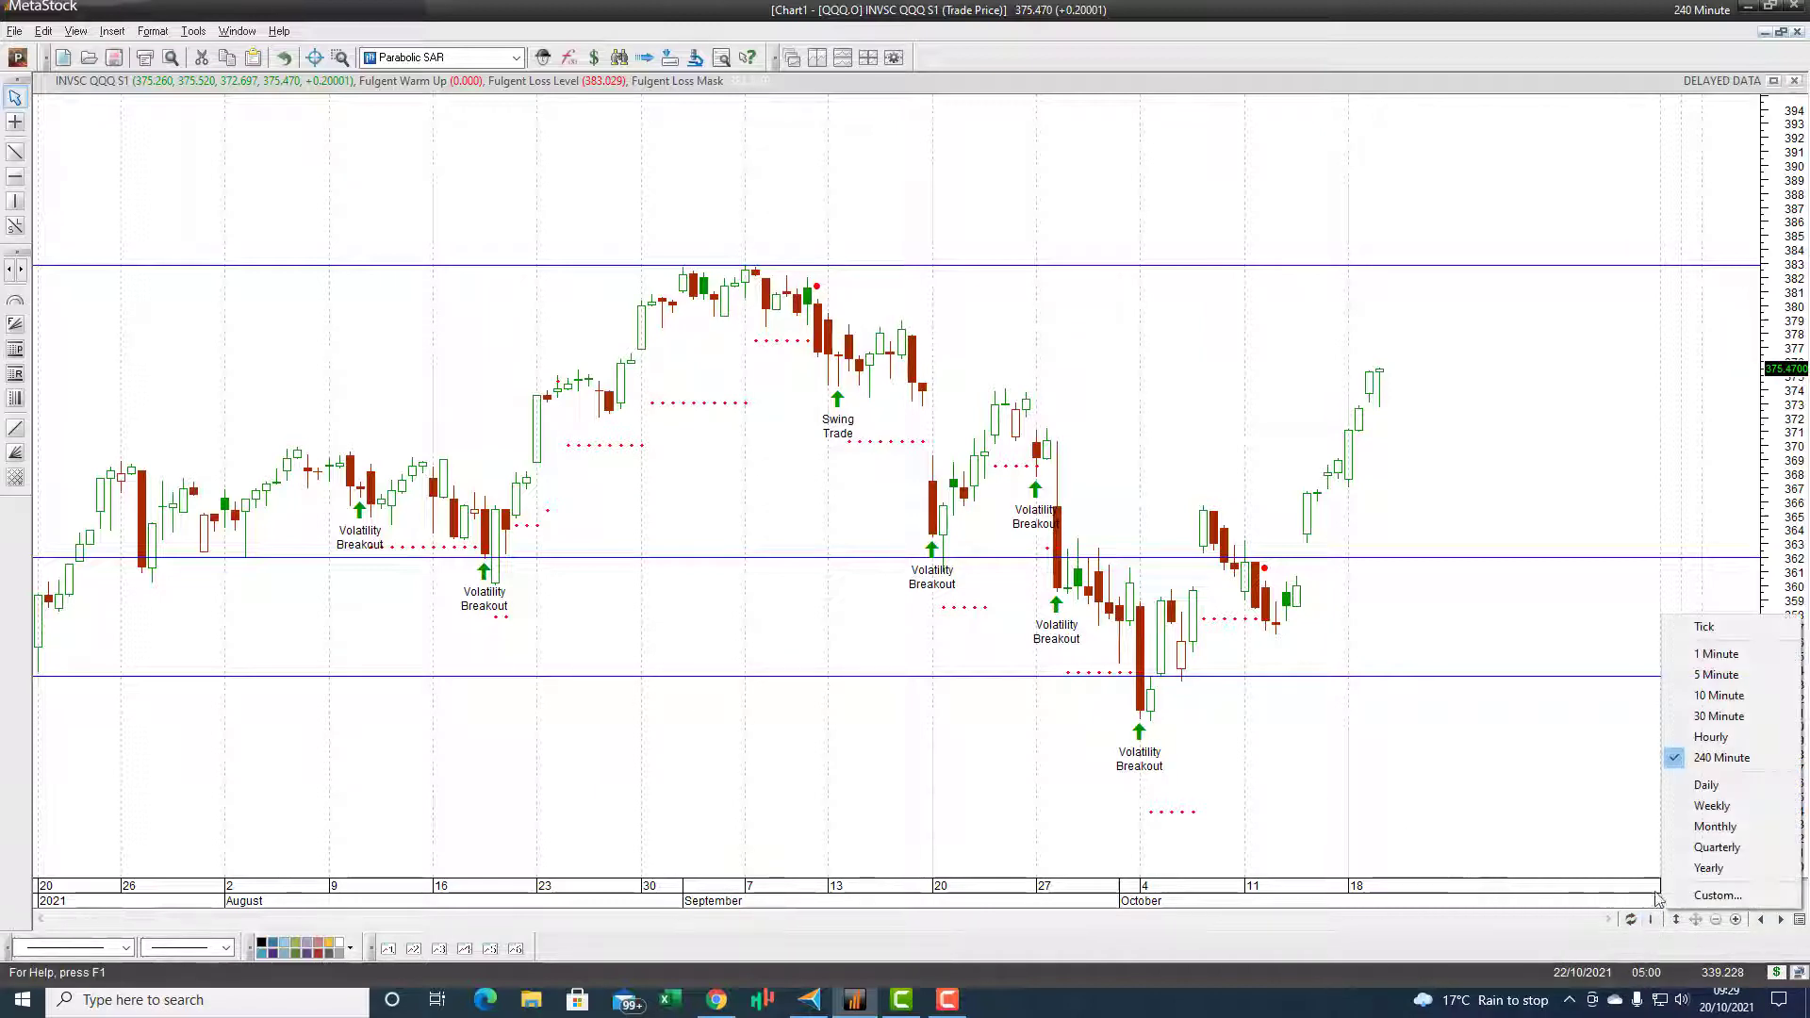
click(1697, 786)
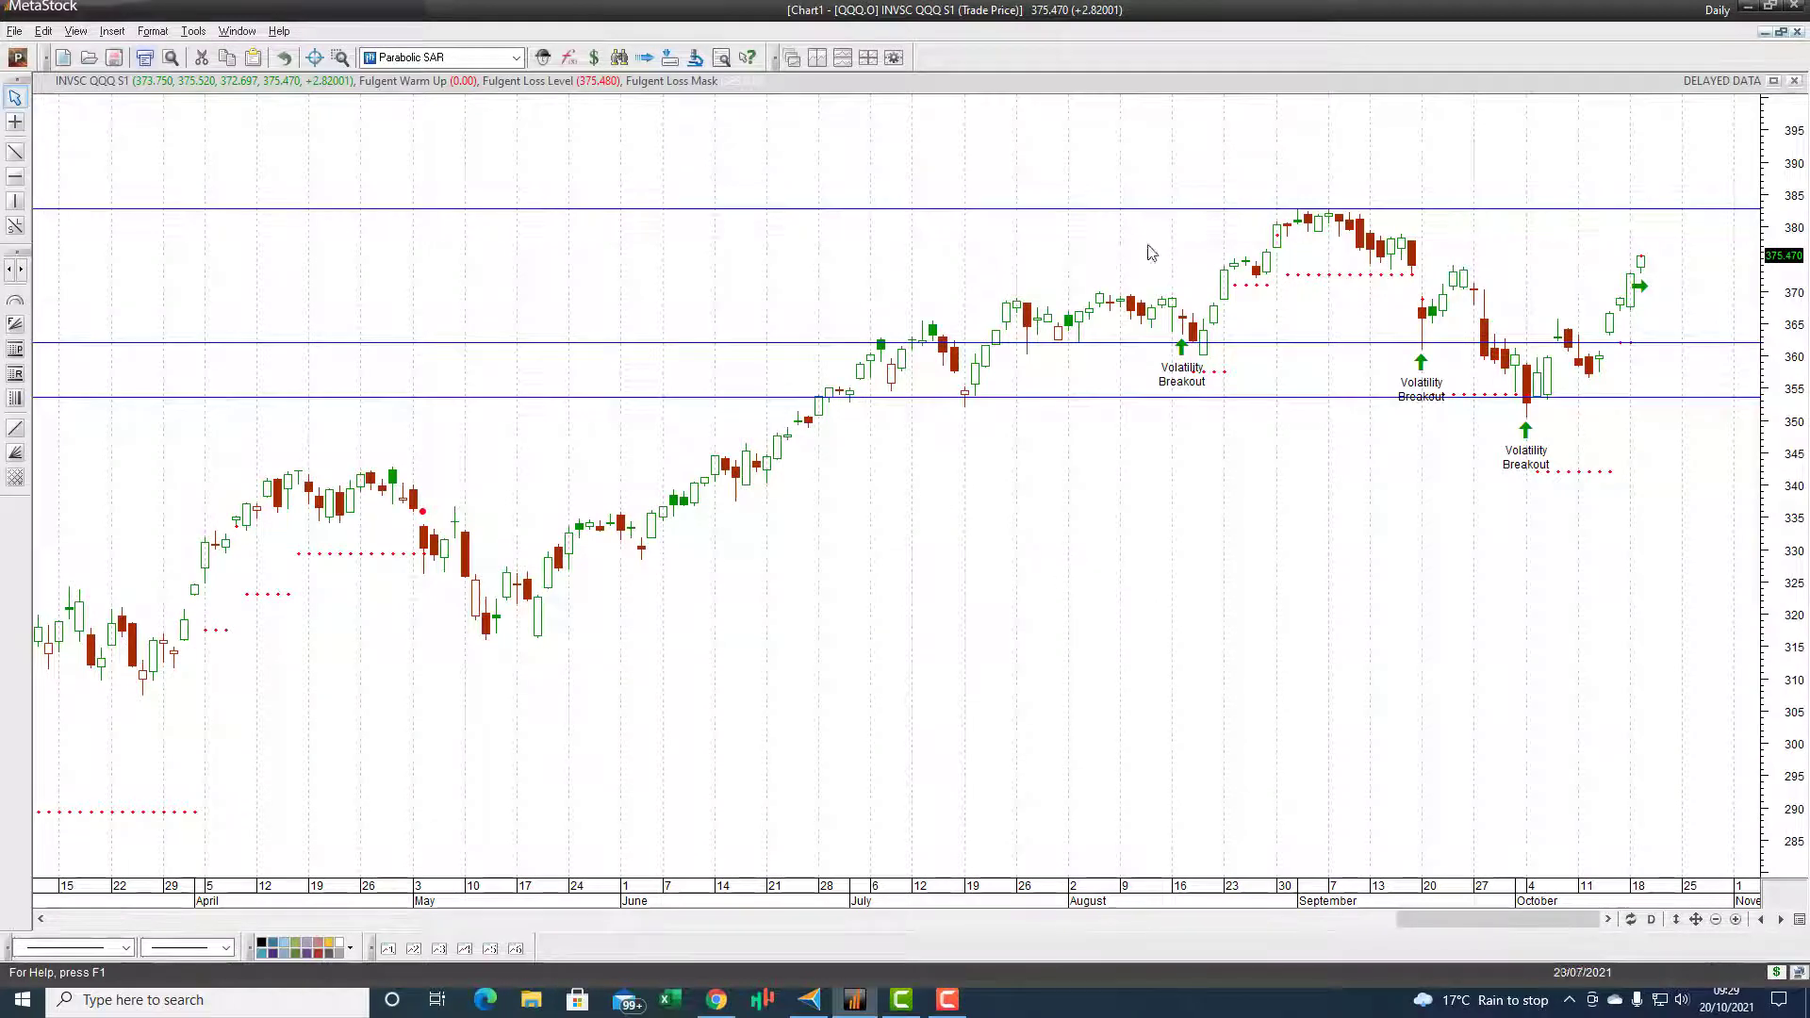
Cascade the open charts and maximize the DIA (SPDR DJI Average) chart
click(794, 59)
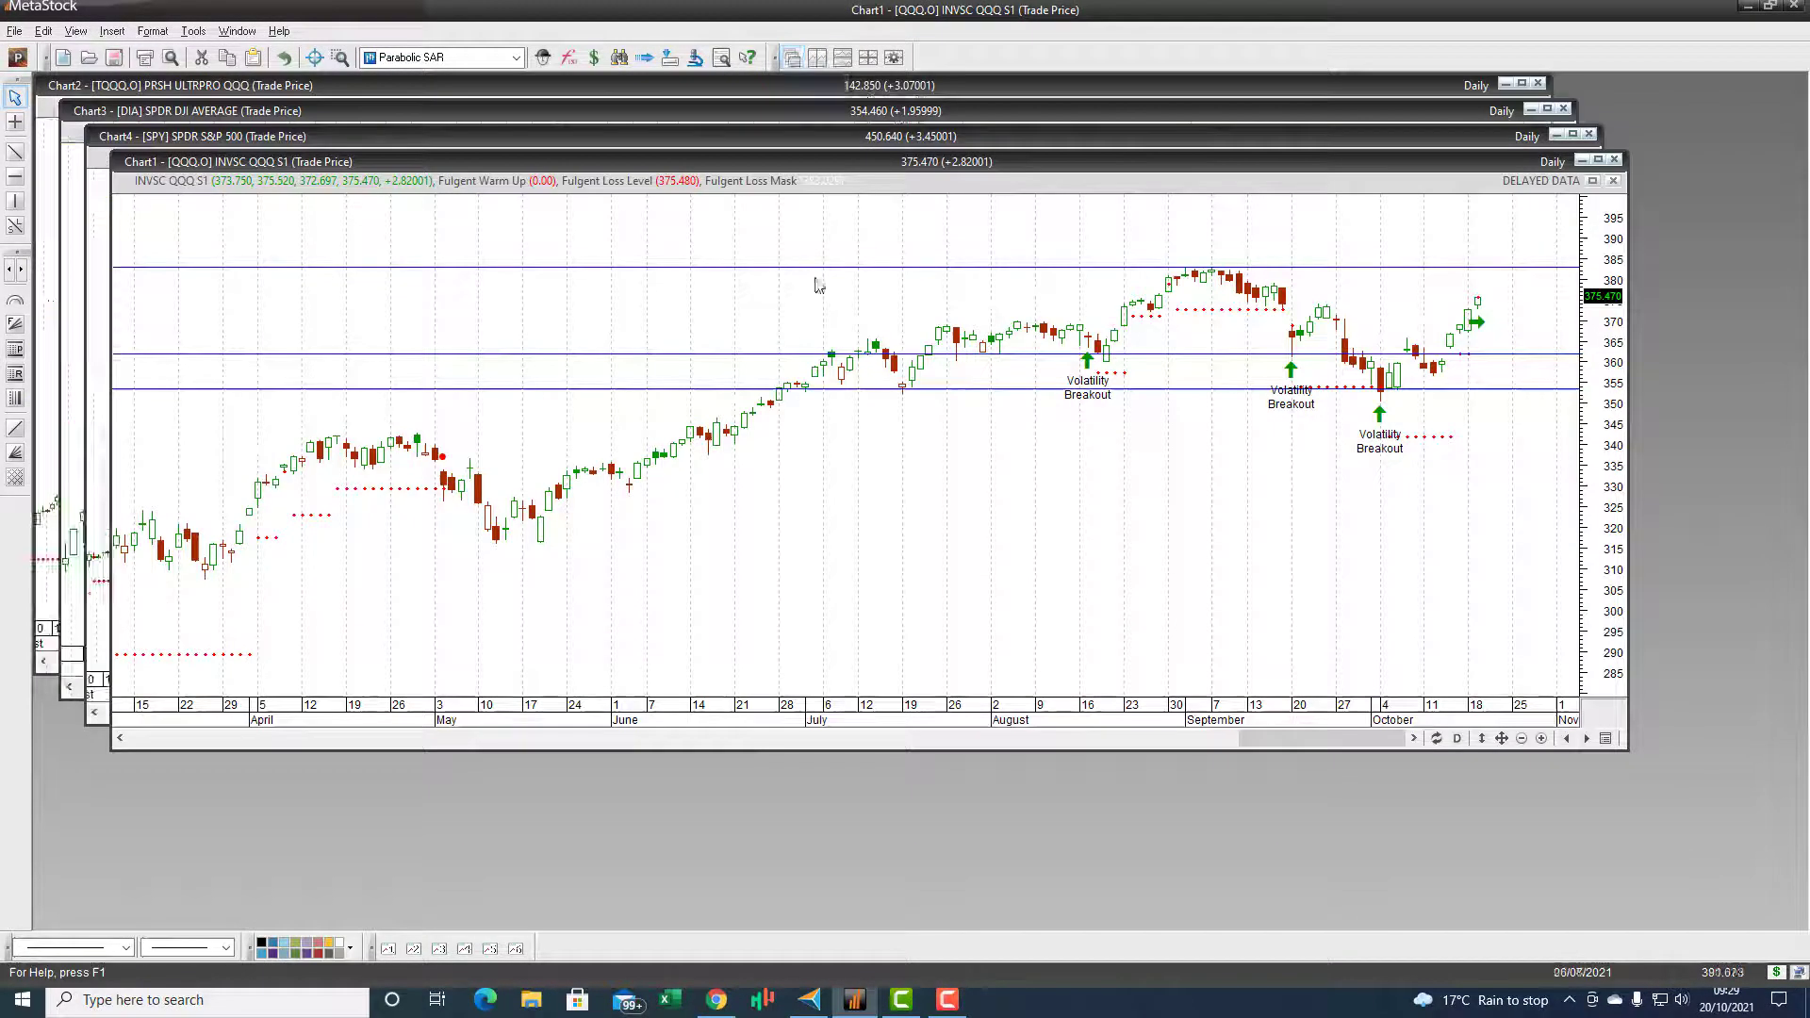
click(411, 116)
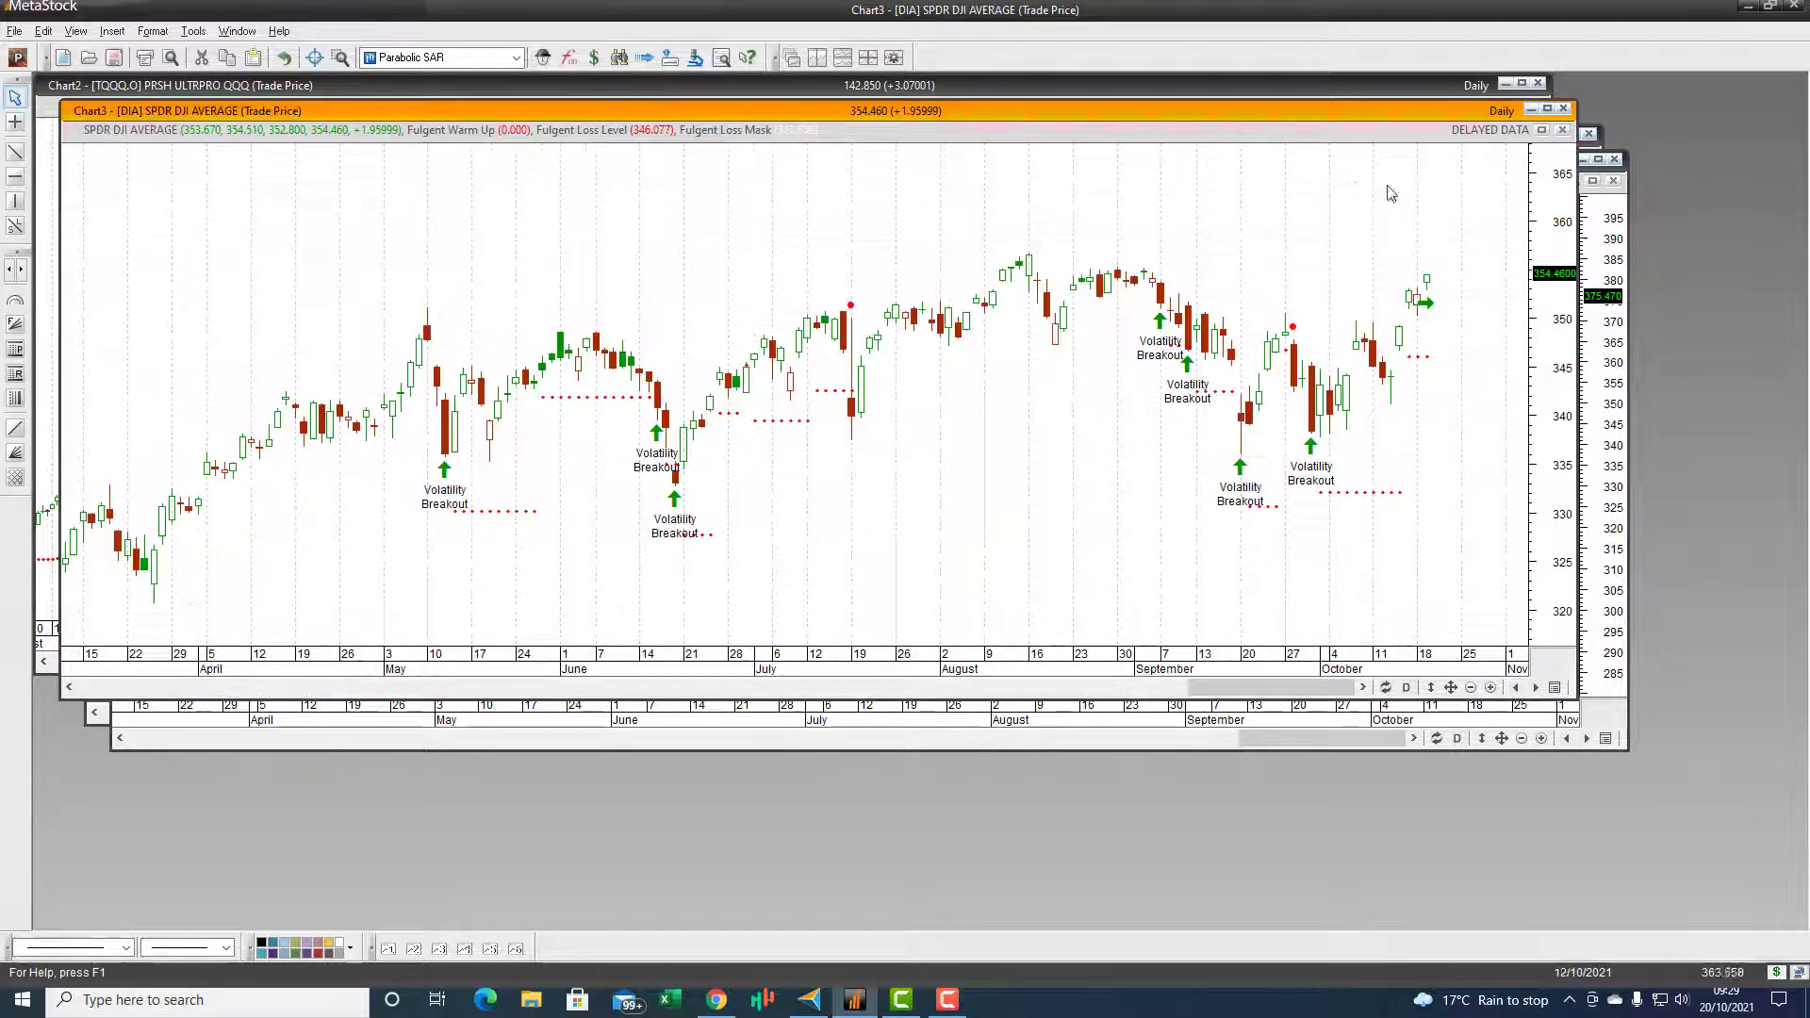
click(1547, 111)
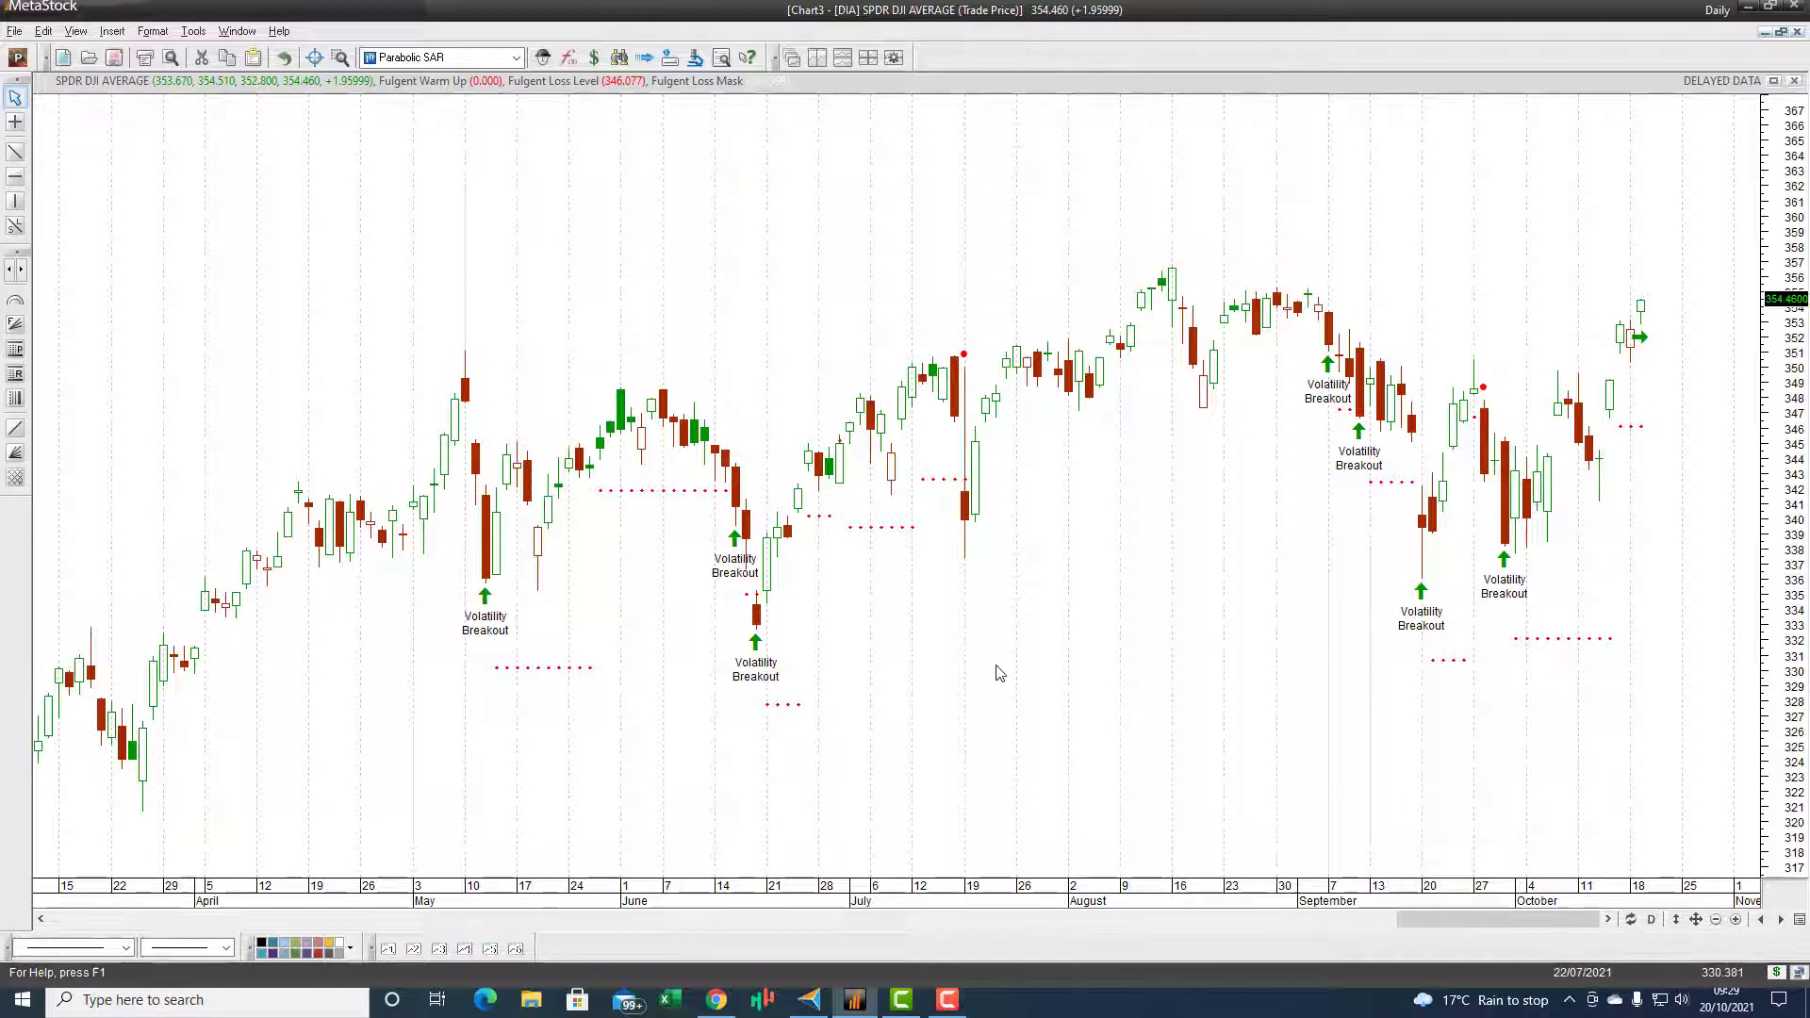
Examine the early March 2021 exit signal and its loss level on the daily DIA chart, with a longer history shown
click(1716, 919)
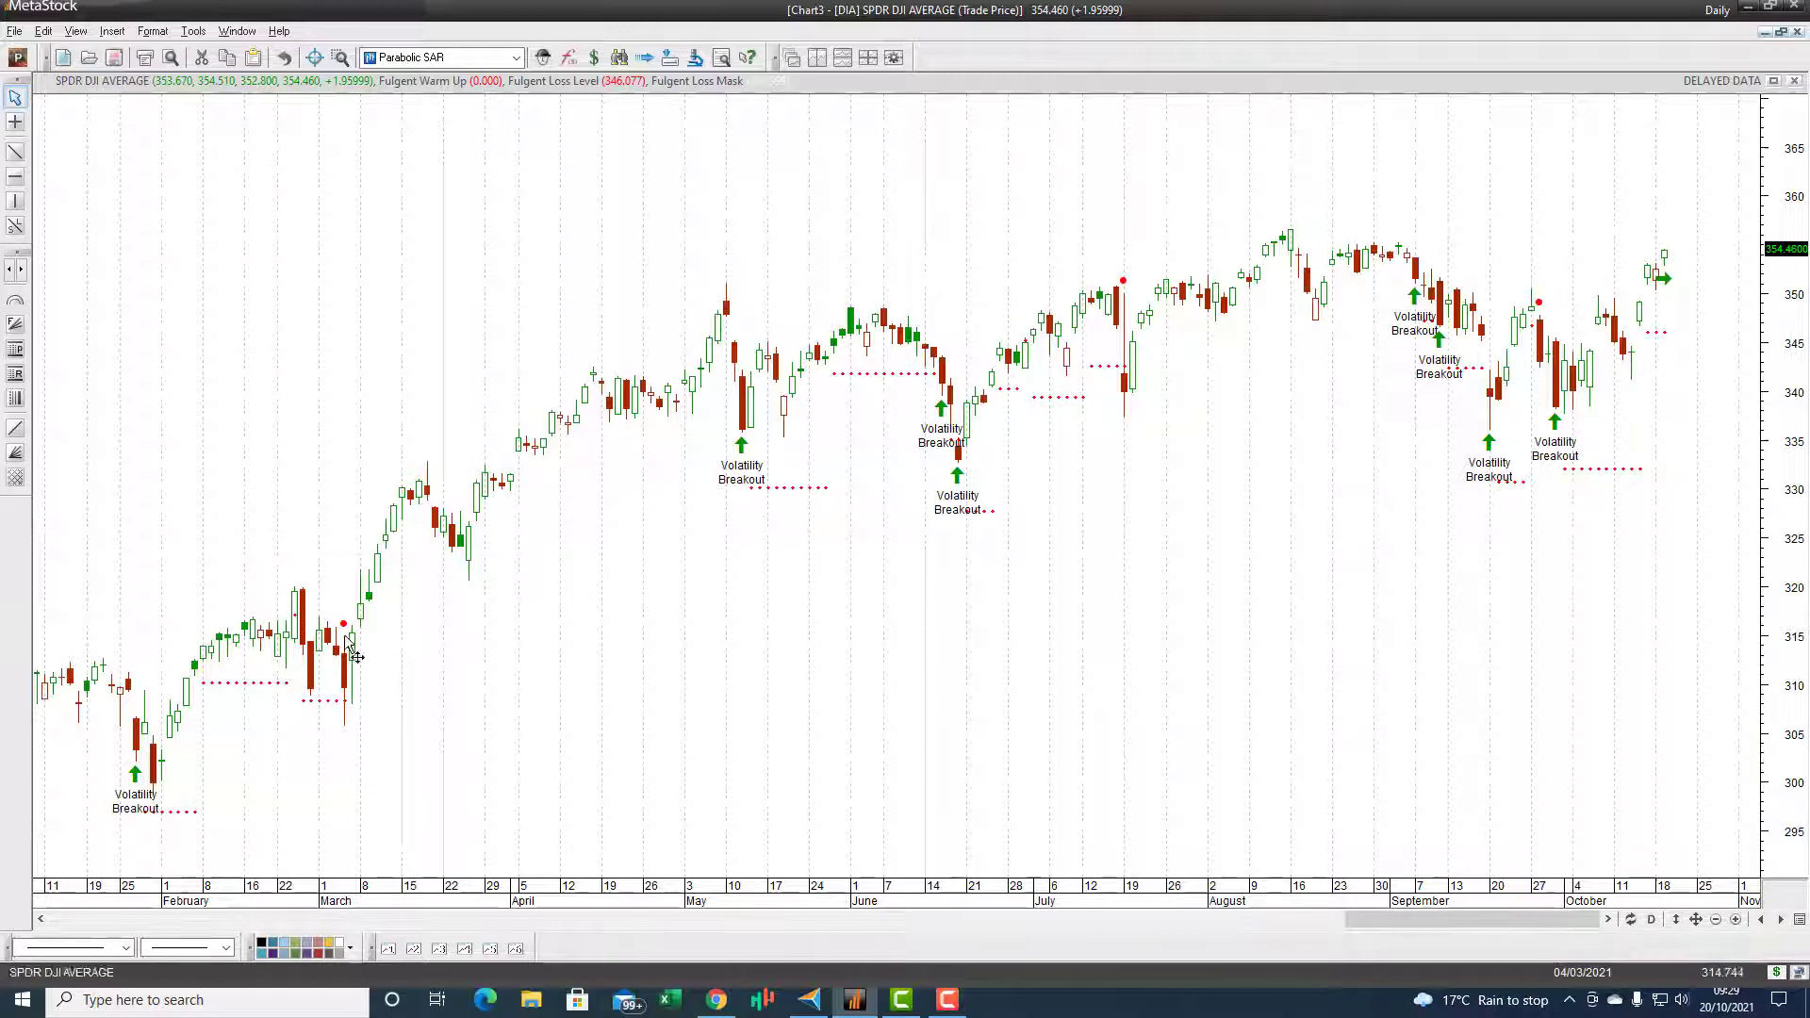
mouse_move(345, 631)
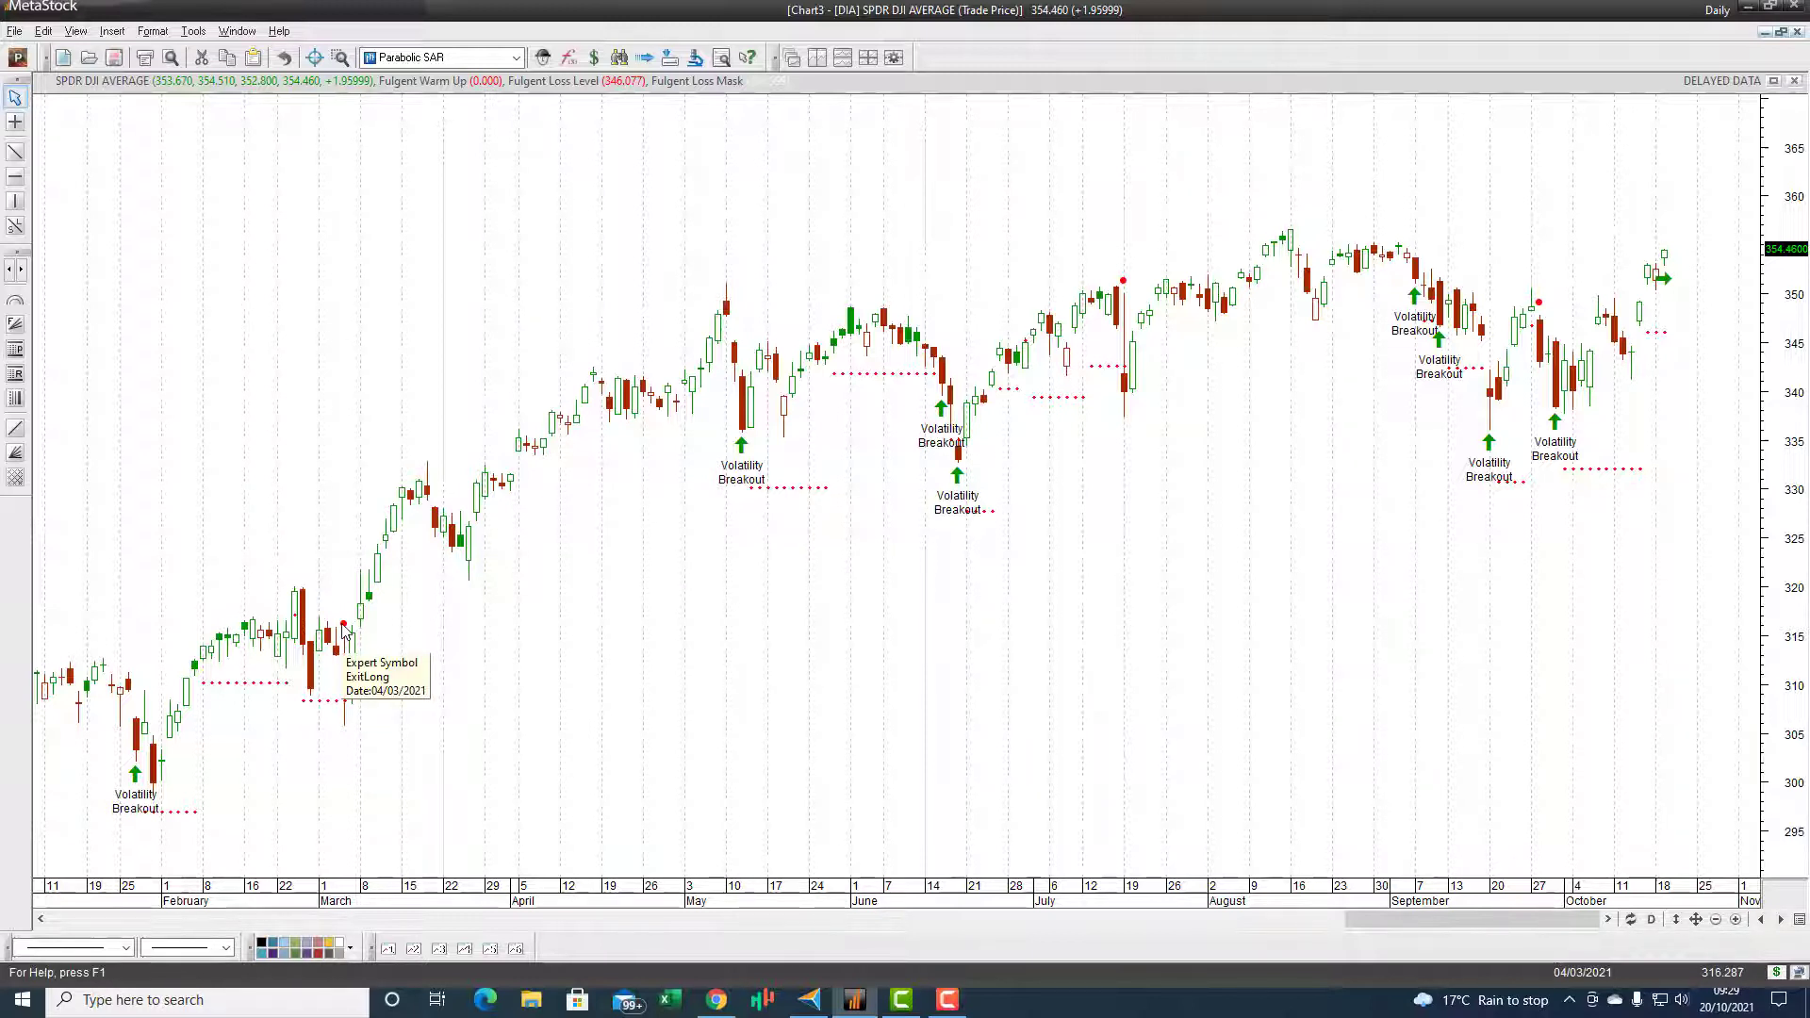
mouse_move(347, 705)
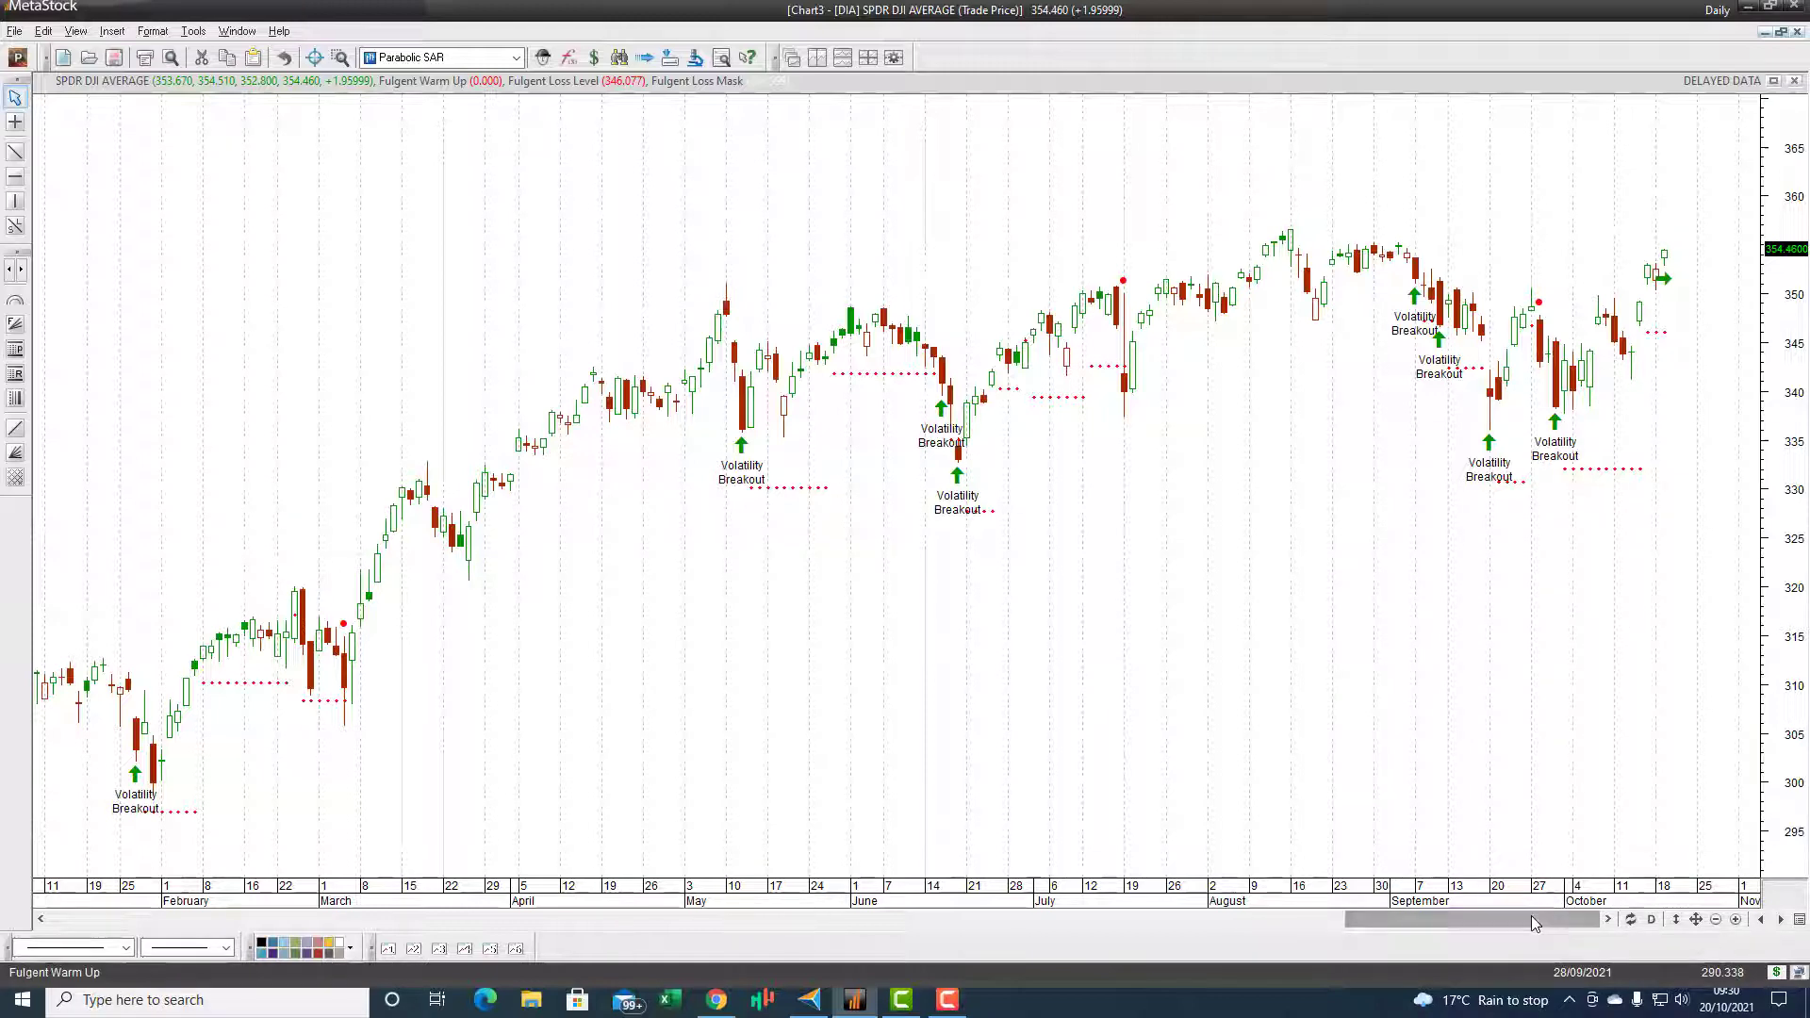
Draw three horizontal lines on the daily DIA chart at about 340, 346 and 356.6
click(1735, 920)
click(1736, 921)
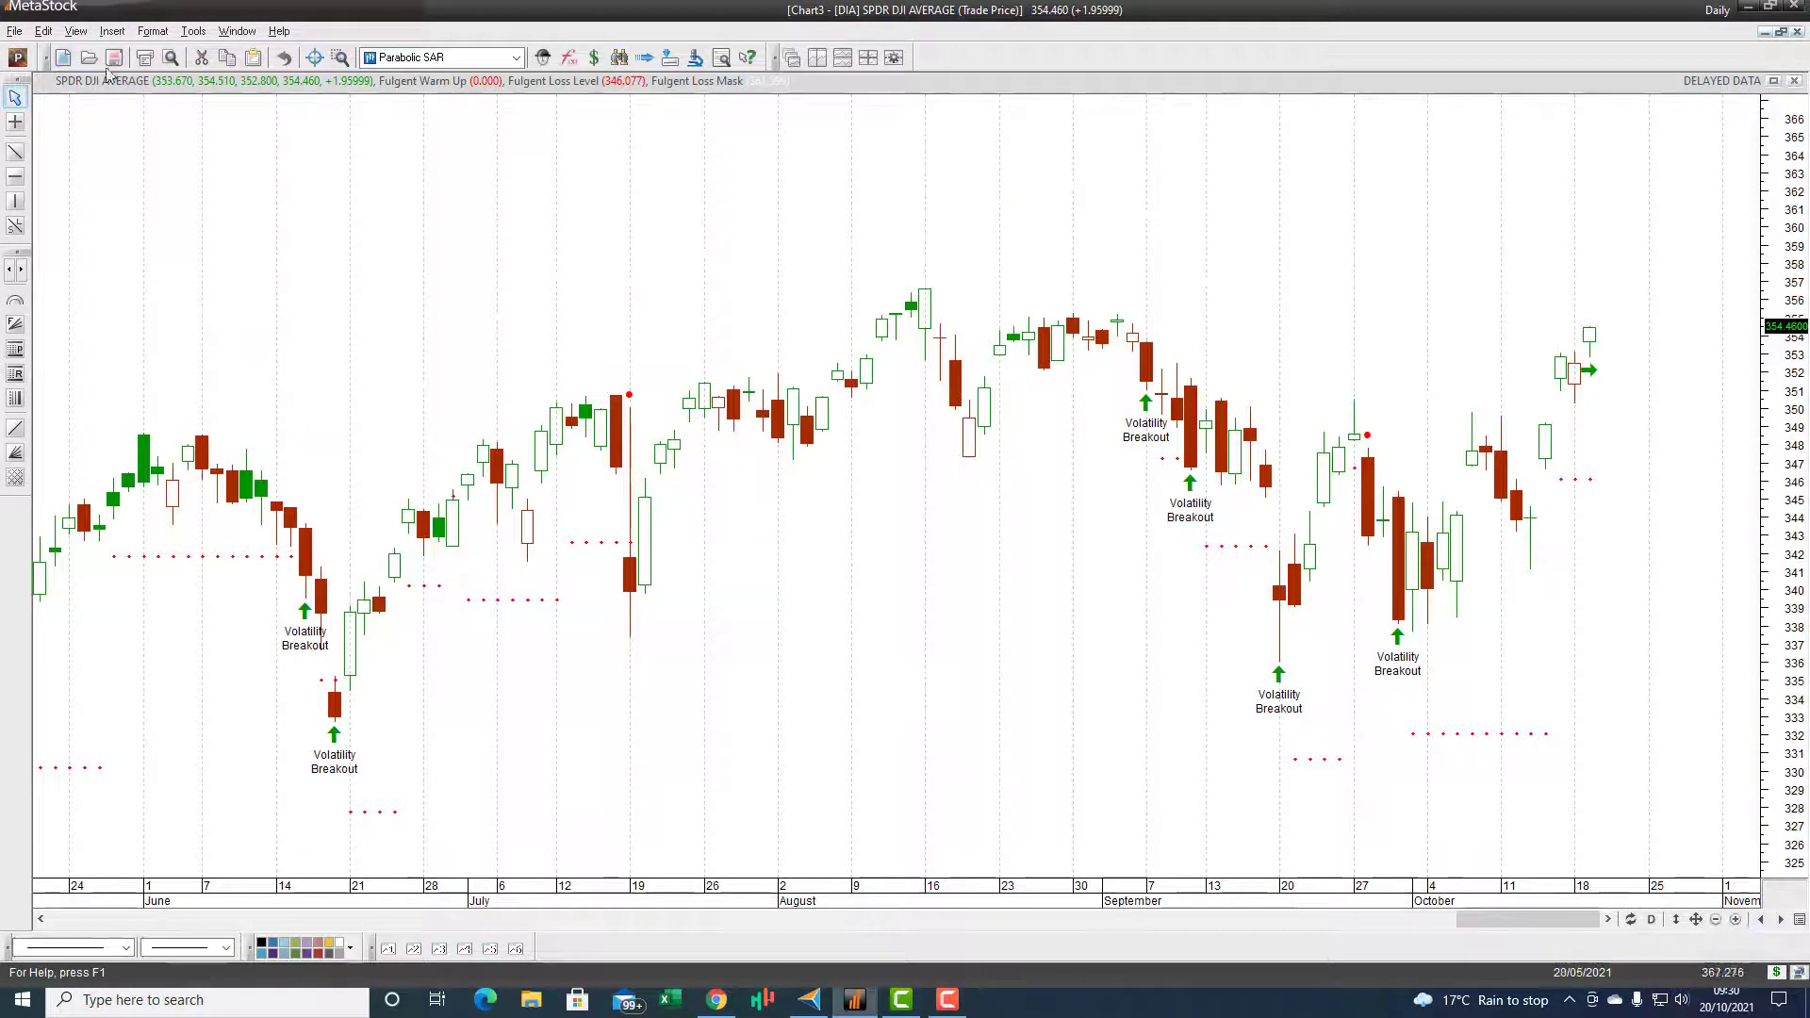
click(15, 175)
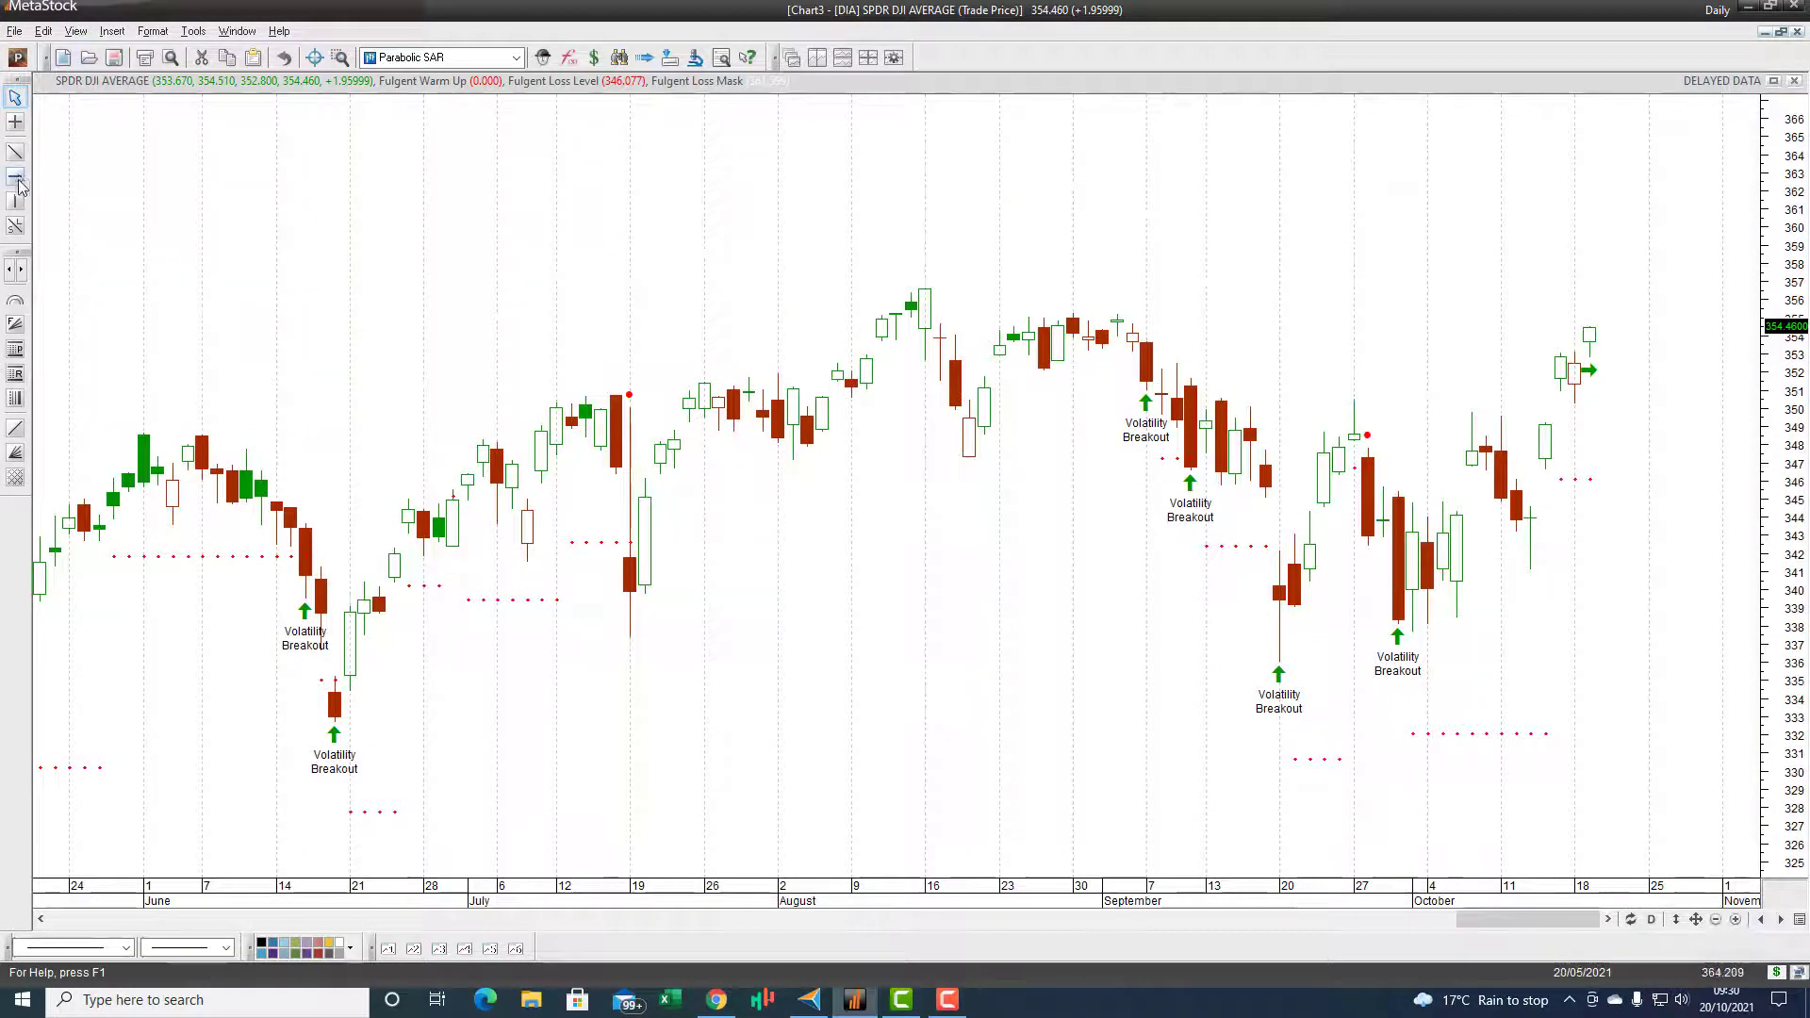
click(1417, 592)
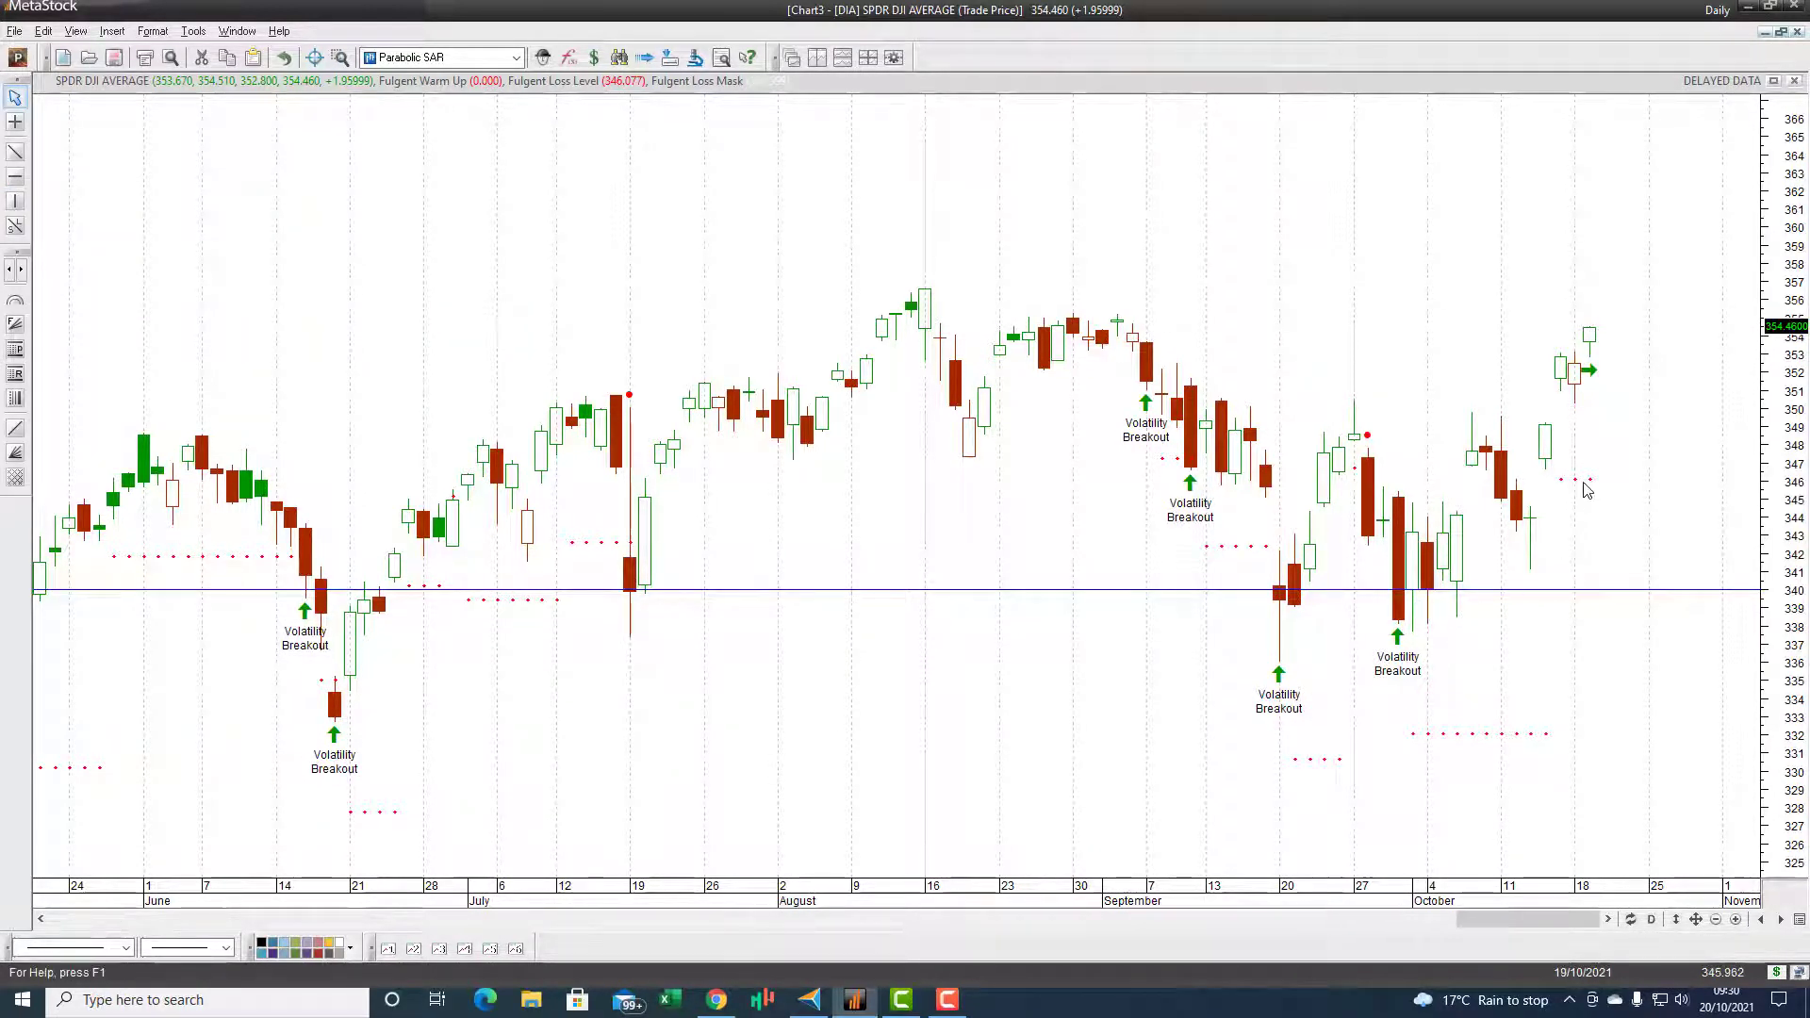
click(15, 177)
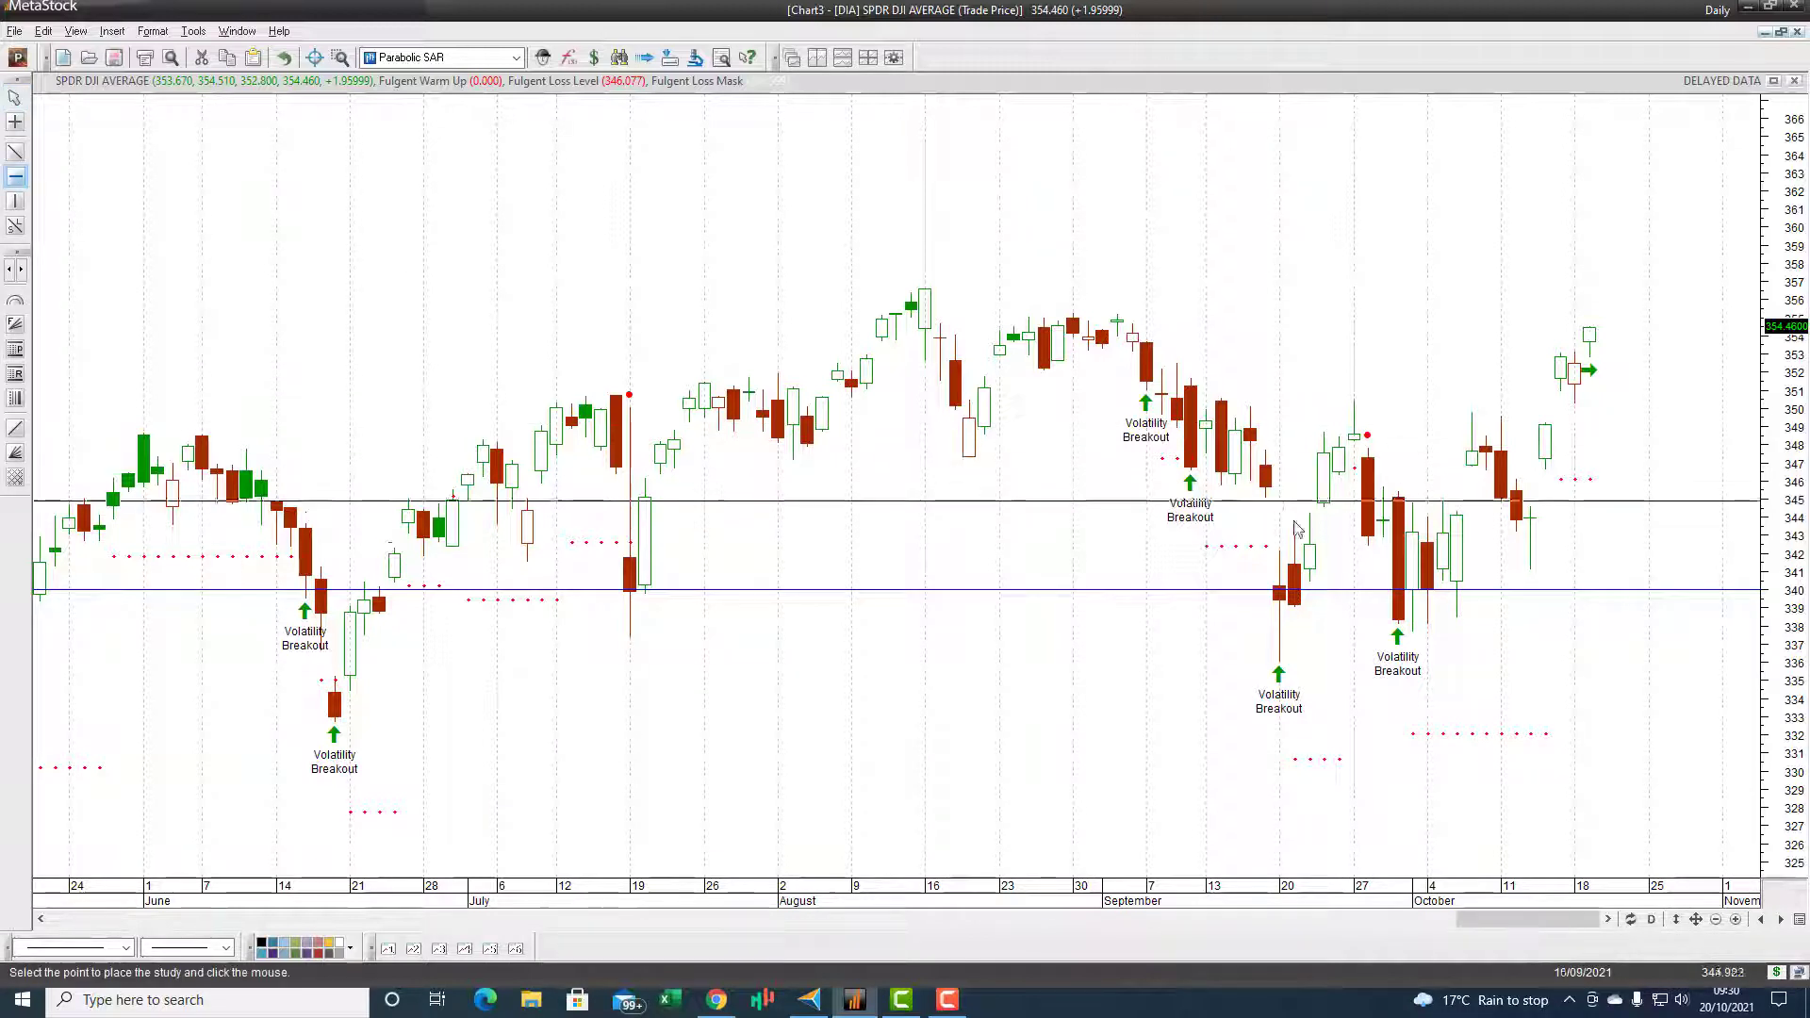
click(1556, 483)
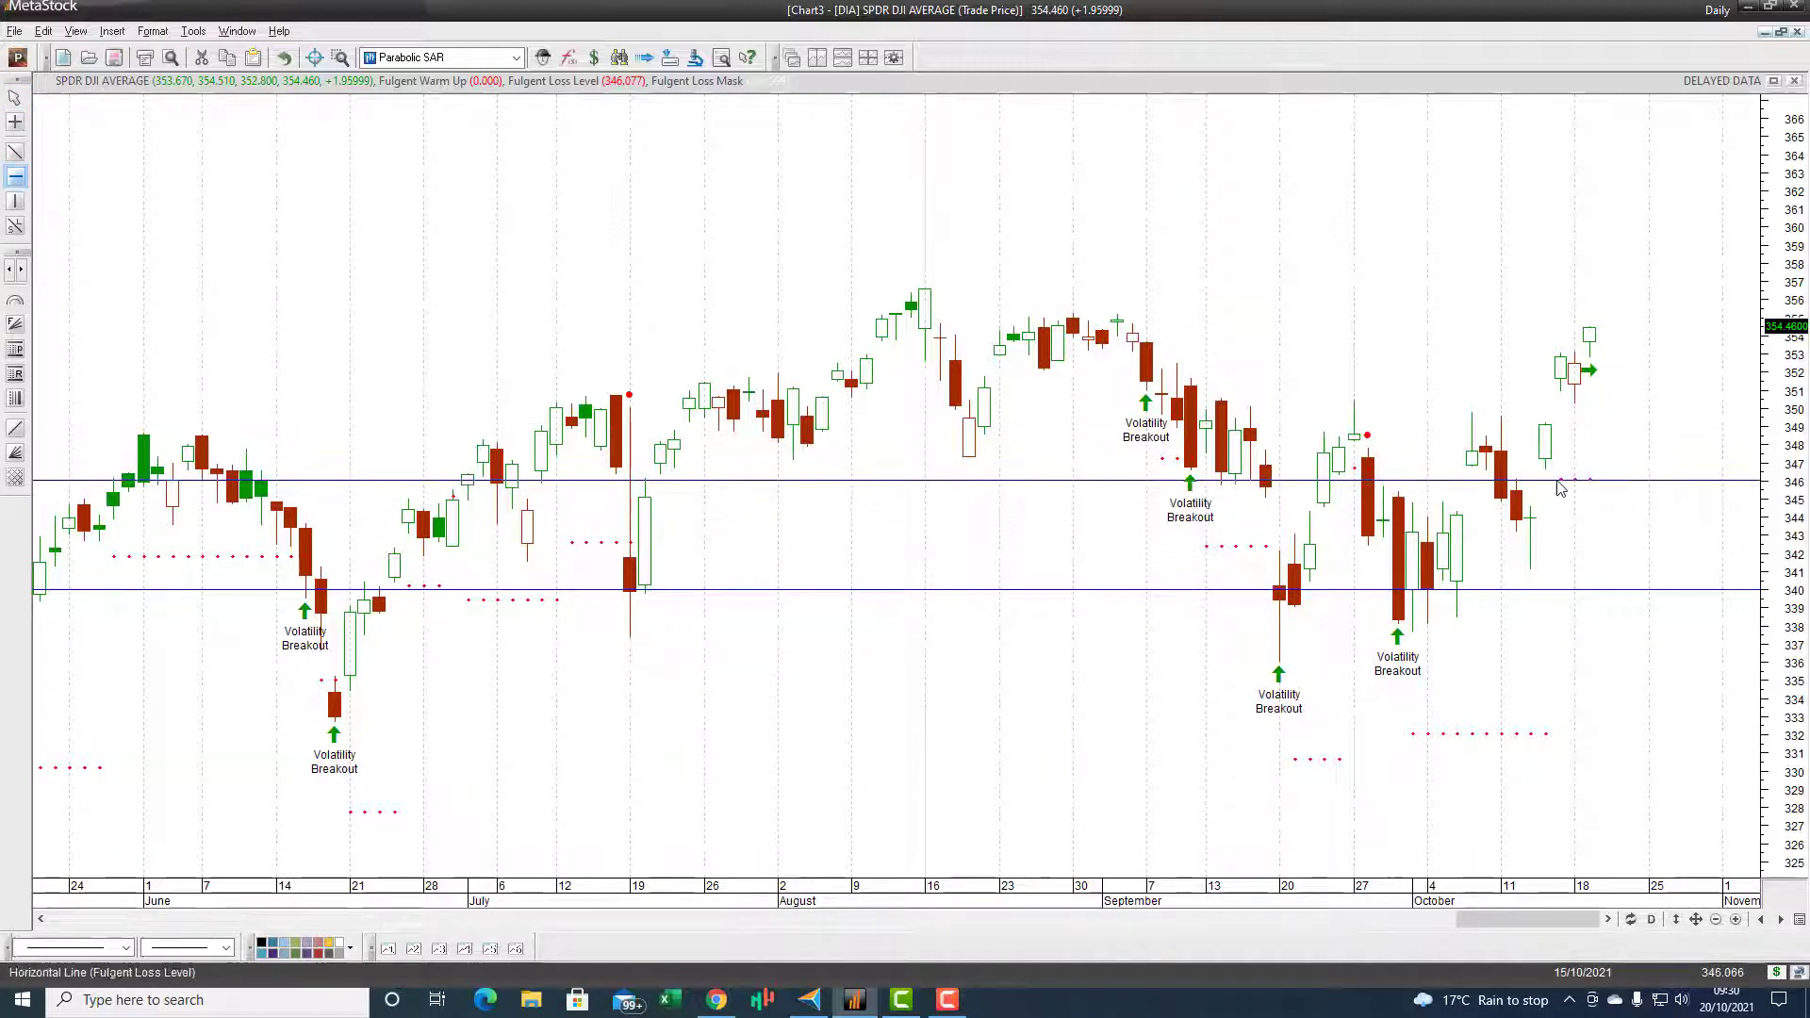
click(15, 176)
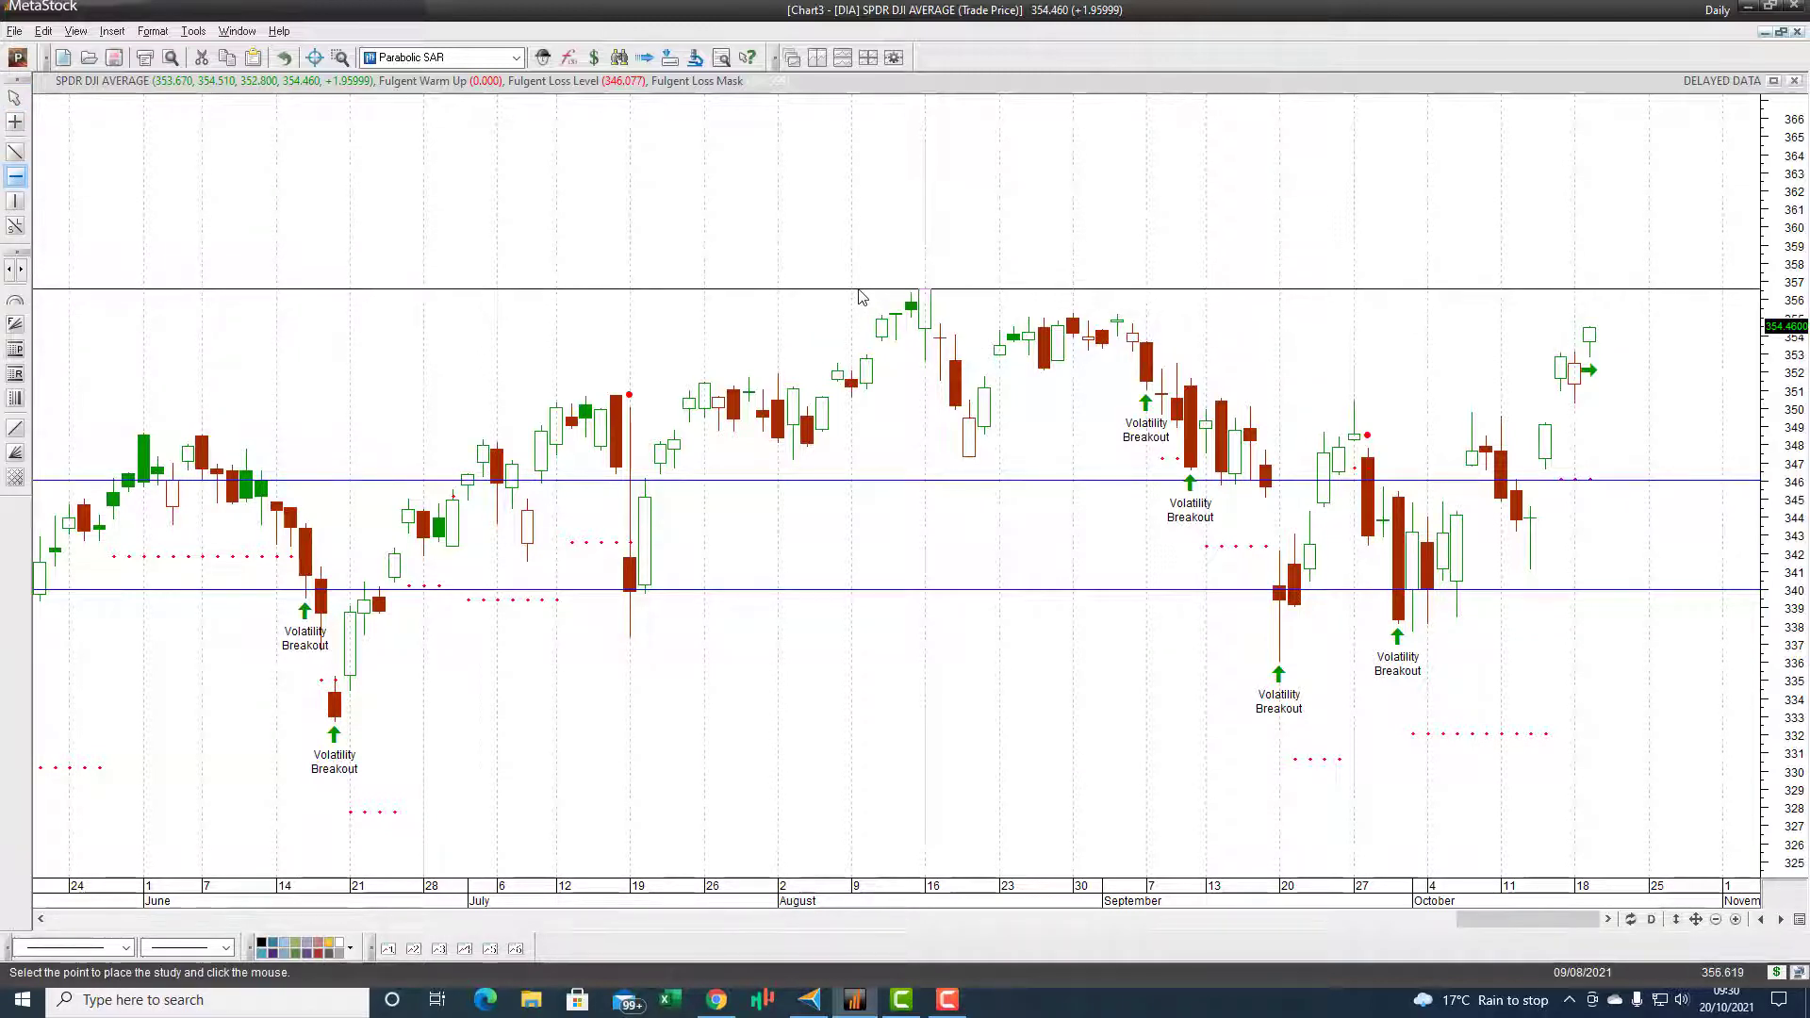
click(858, 294)
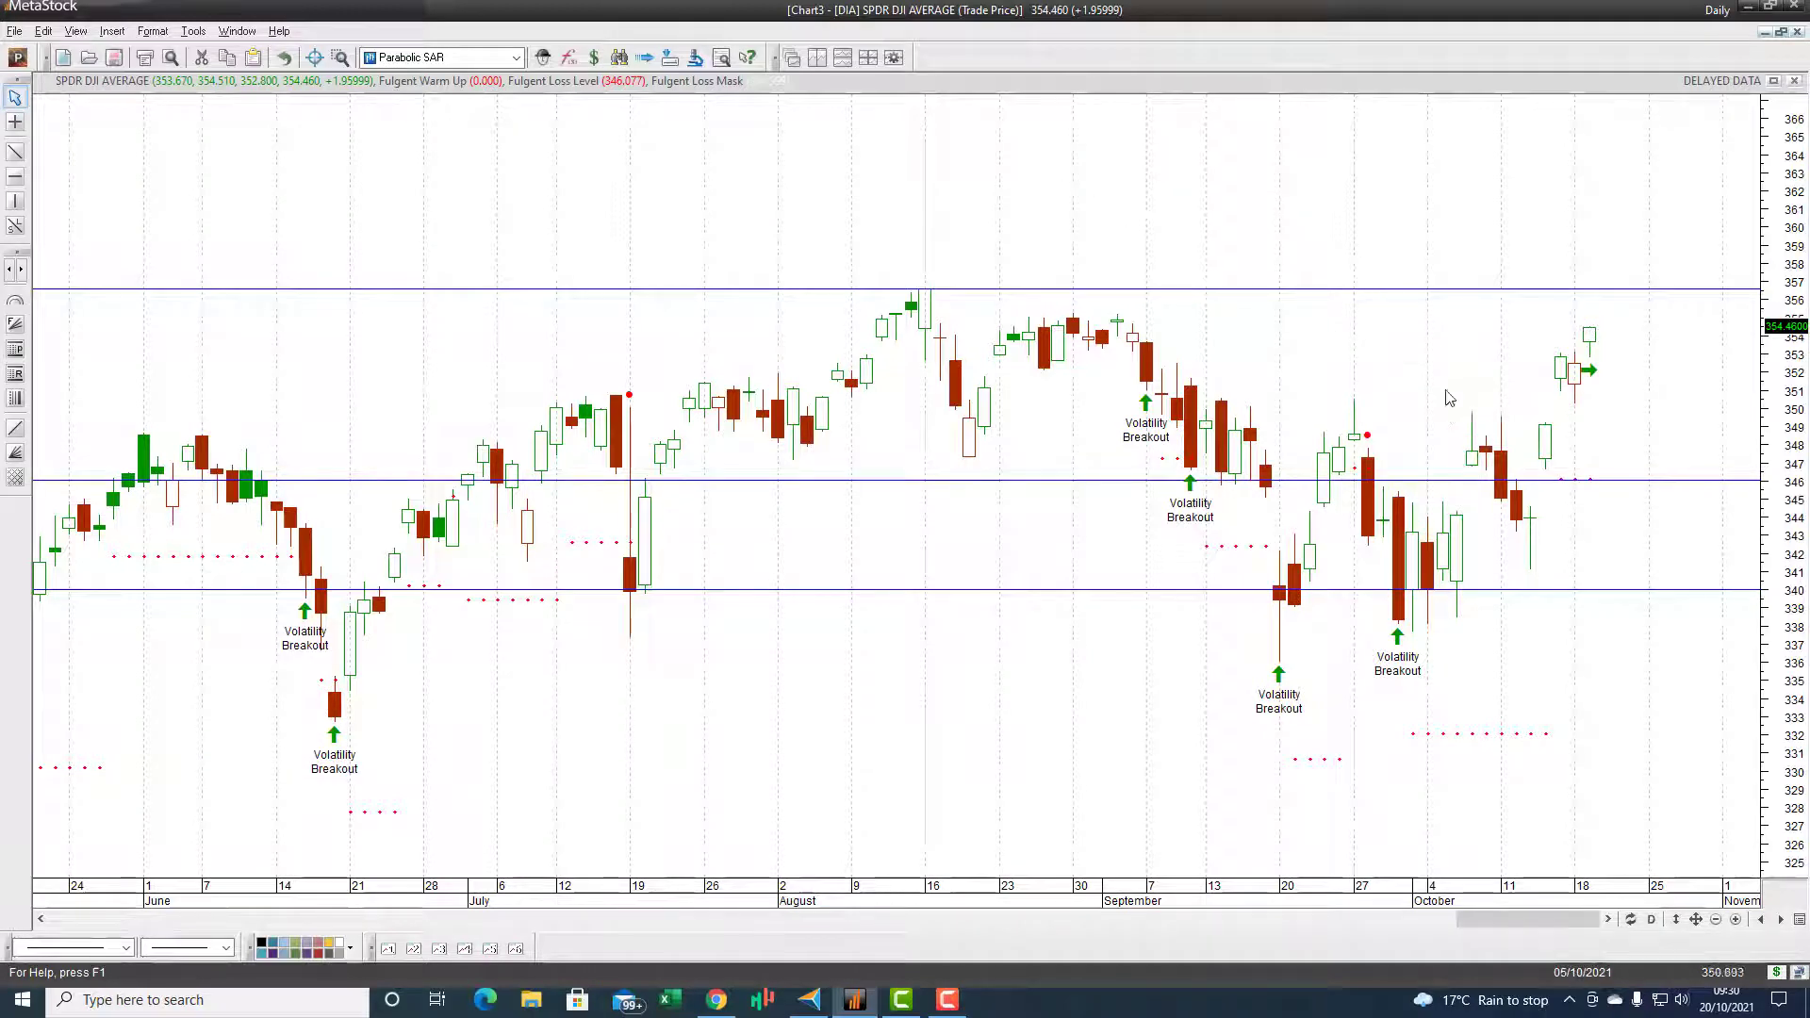
View the DIA chart in 240-minute periodicity, and return it to daily
key(ctrl+i)
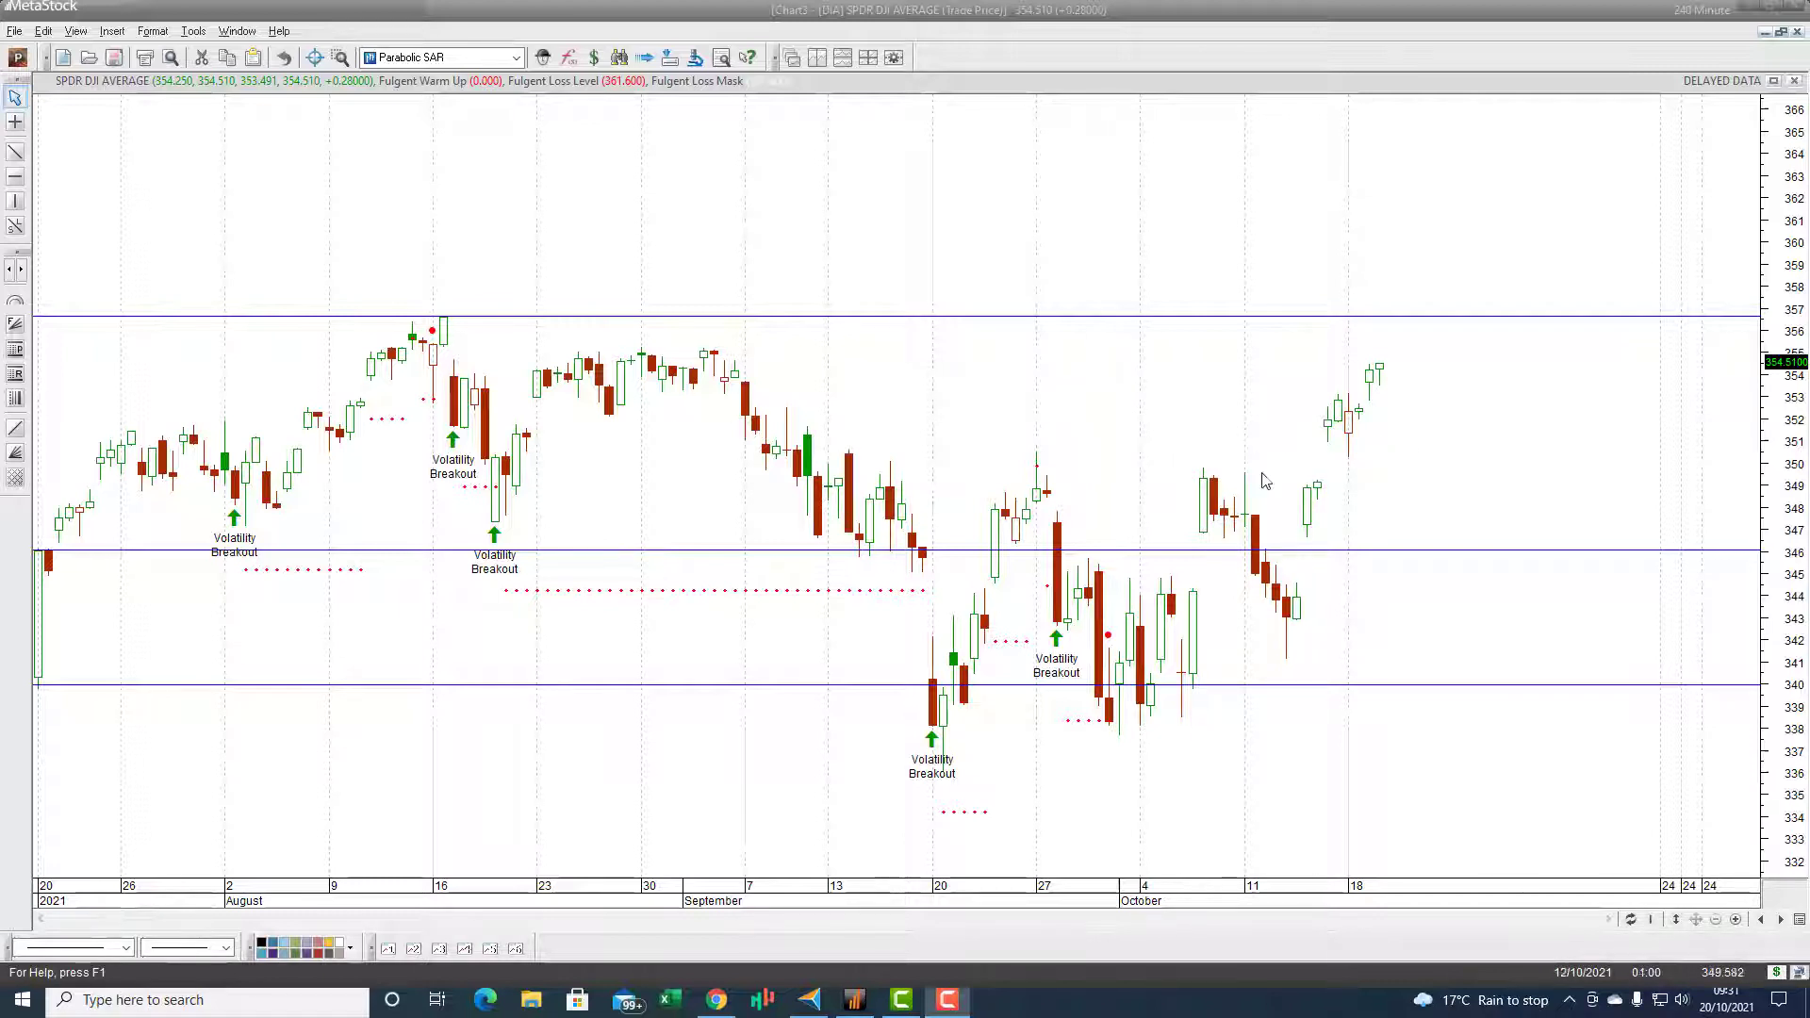
click(1652, 924)
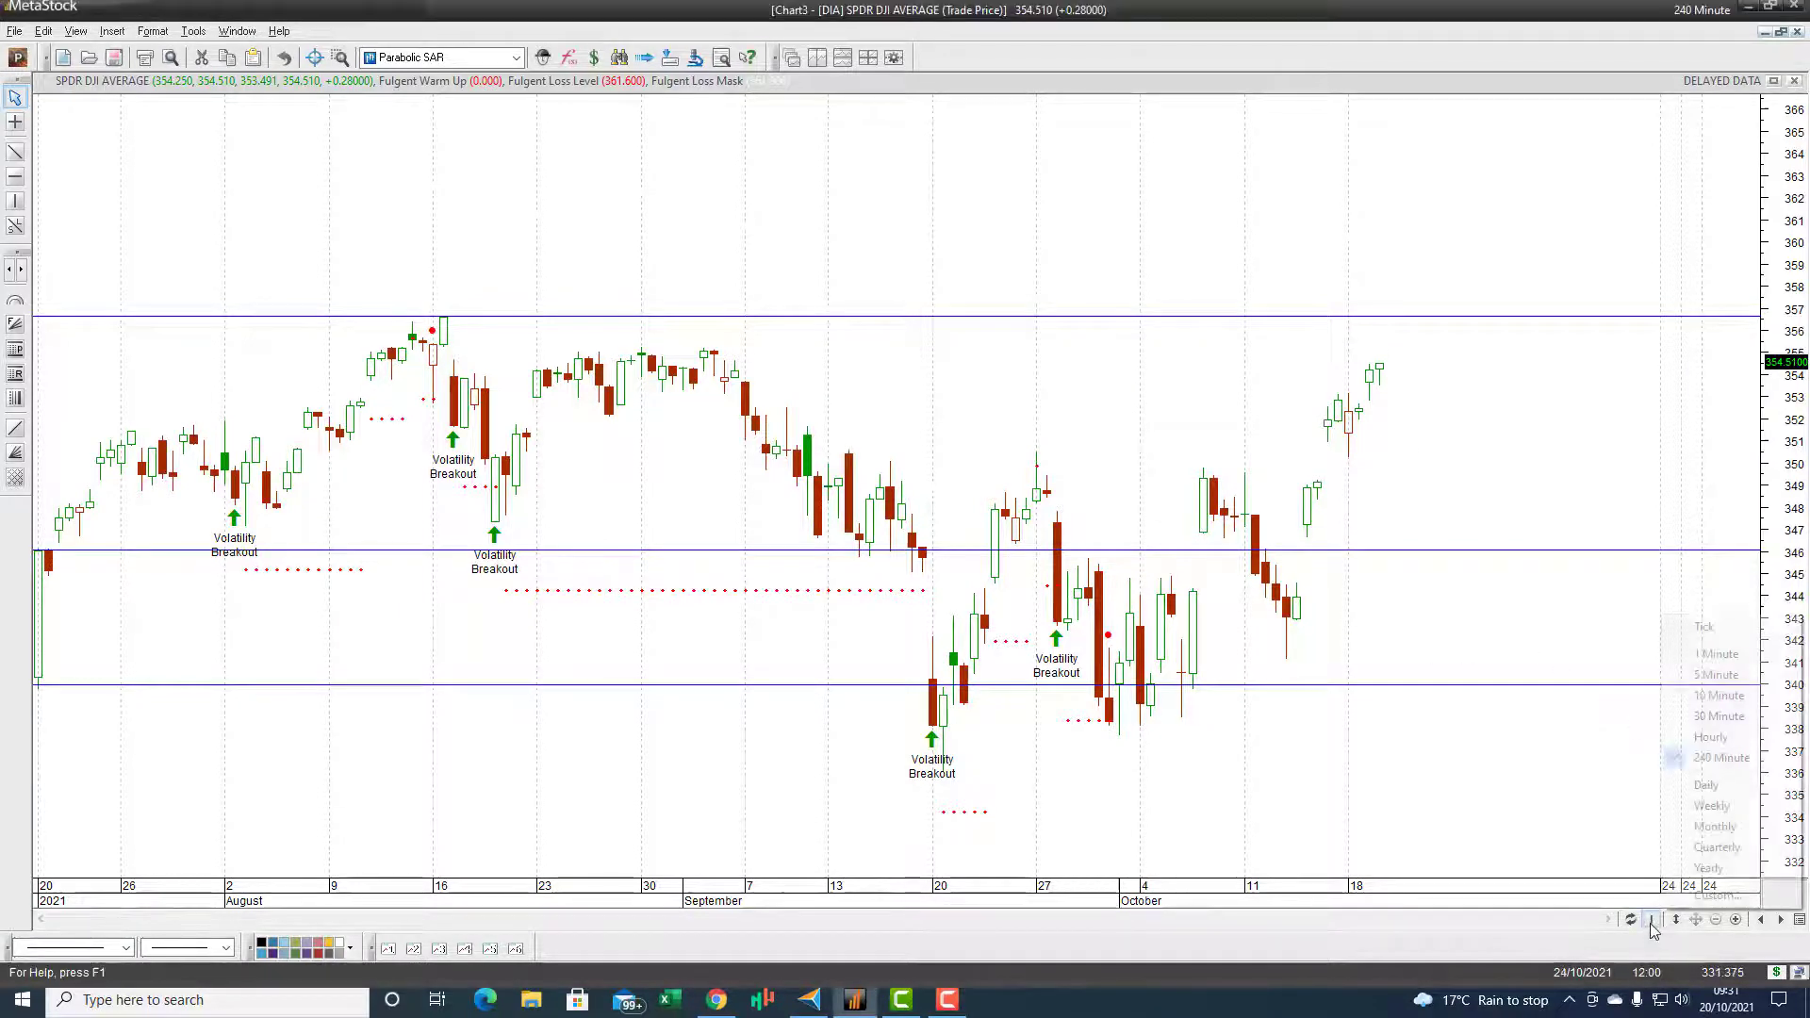
click(1696, 788)
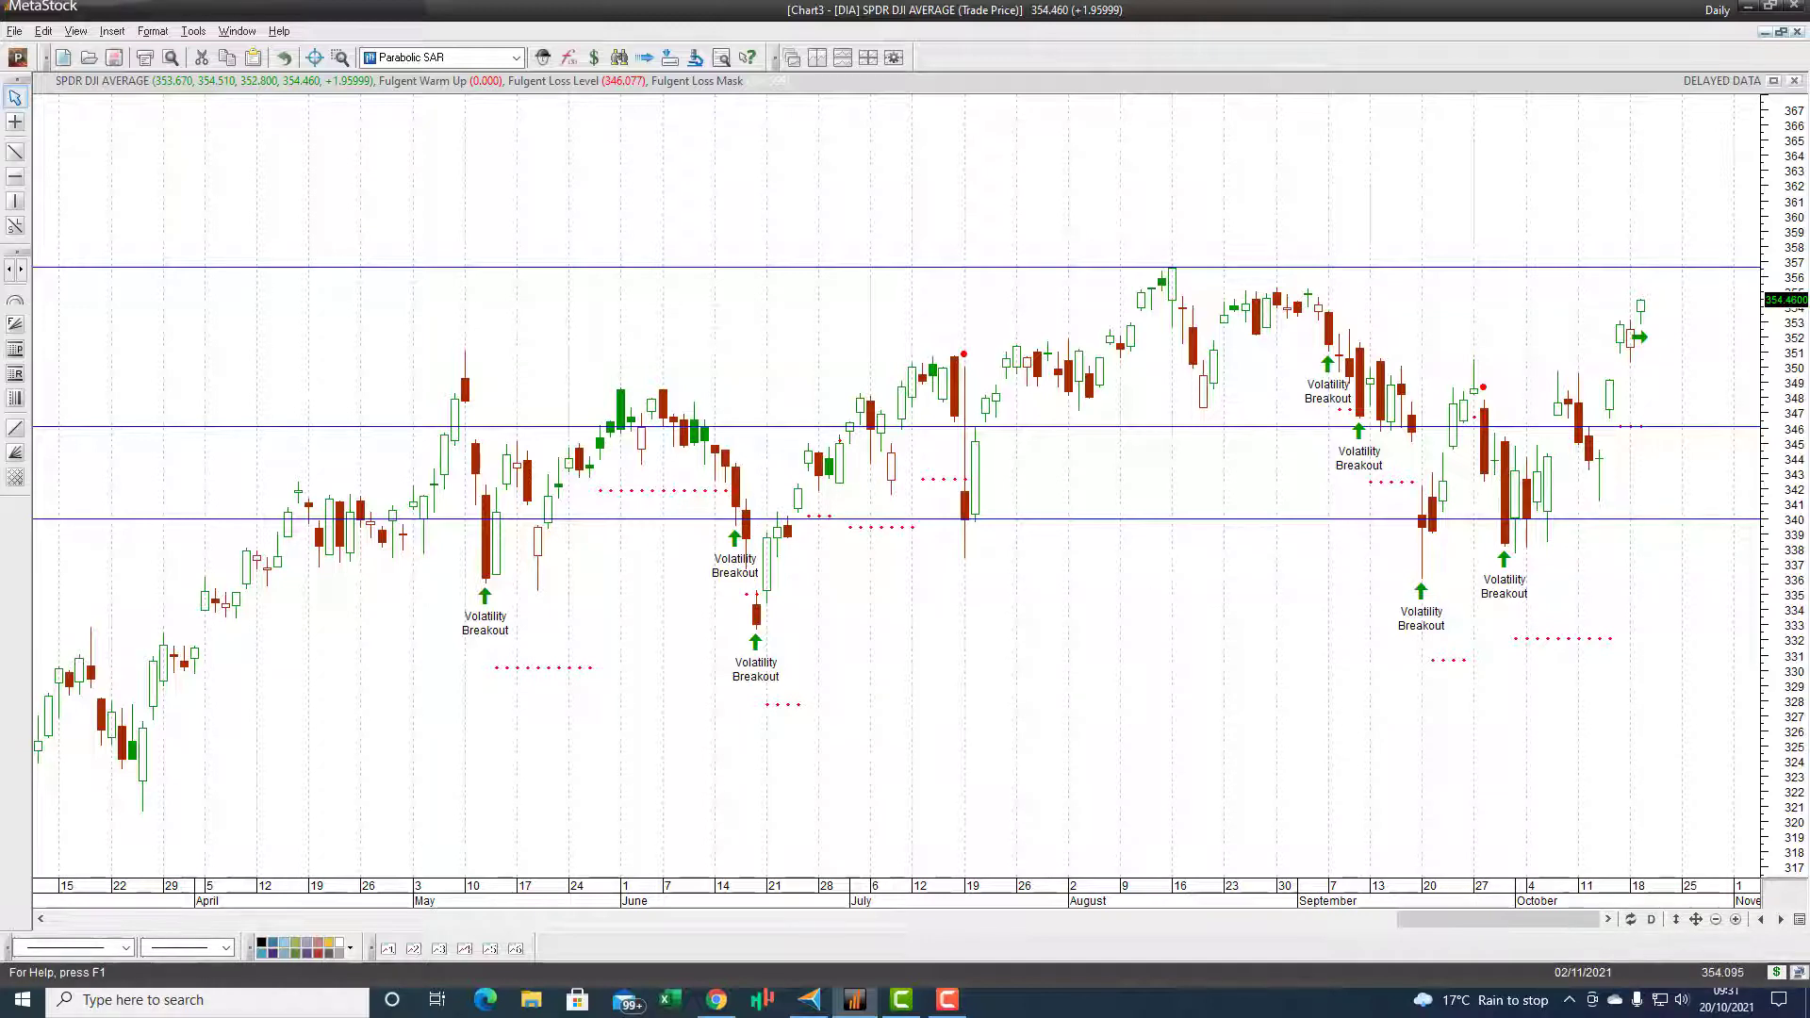
Switch to the daily SPY (SPDR S&P 500) chart and review its signals back to December 2019
key(ctrl+Tab)
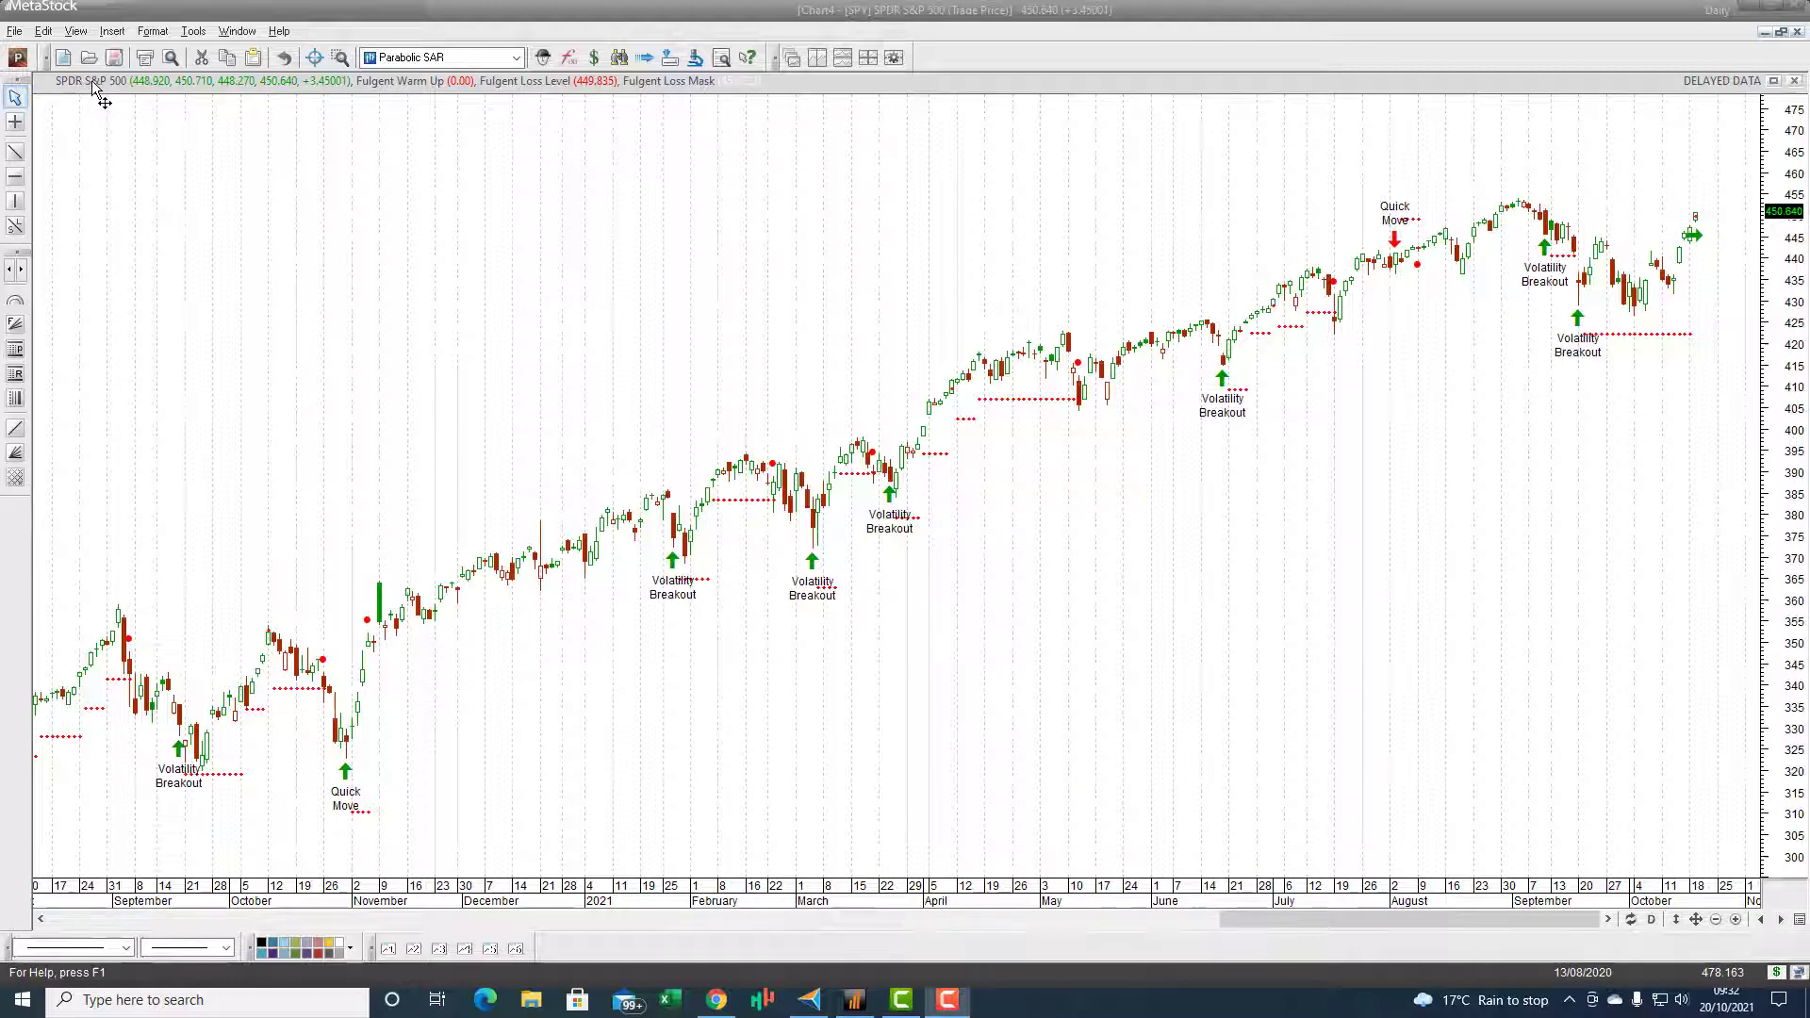
click(1718, 920)
click(1718, 920)
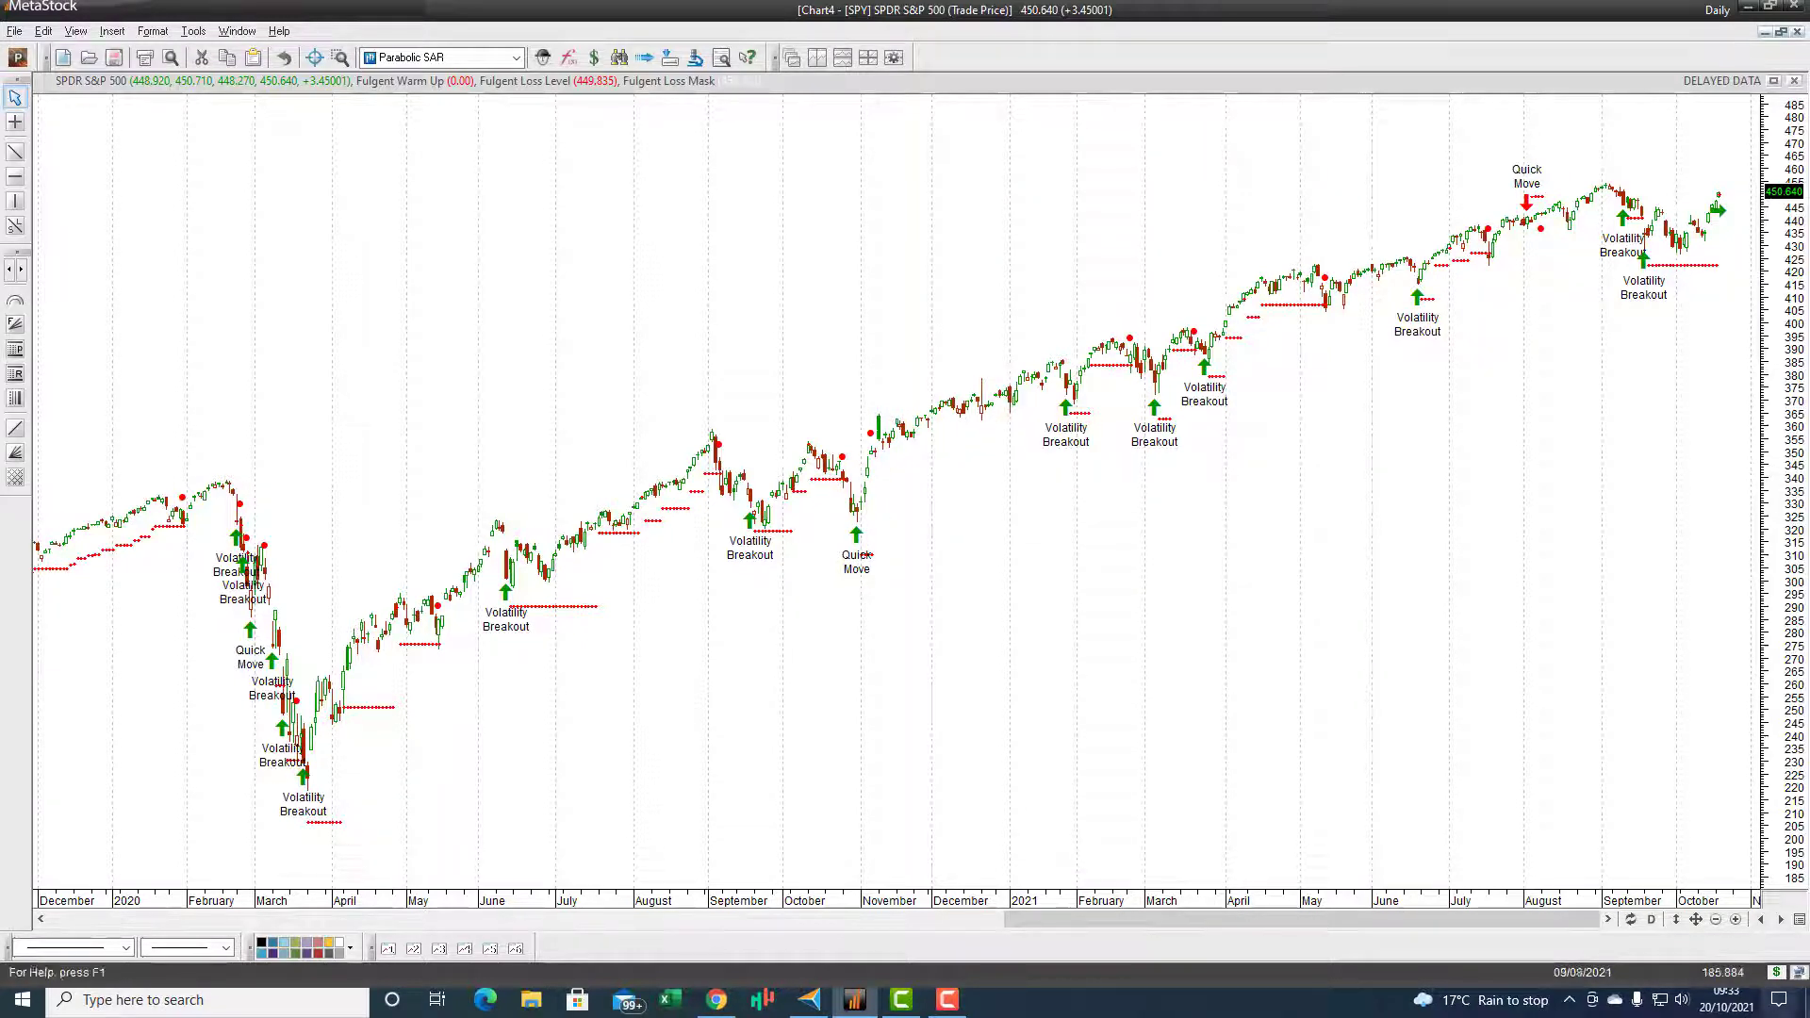
Draw two horizontal lines on the daily SPY chart at about 434 and 454
click(1736, 919)
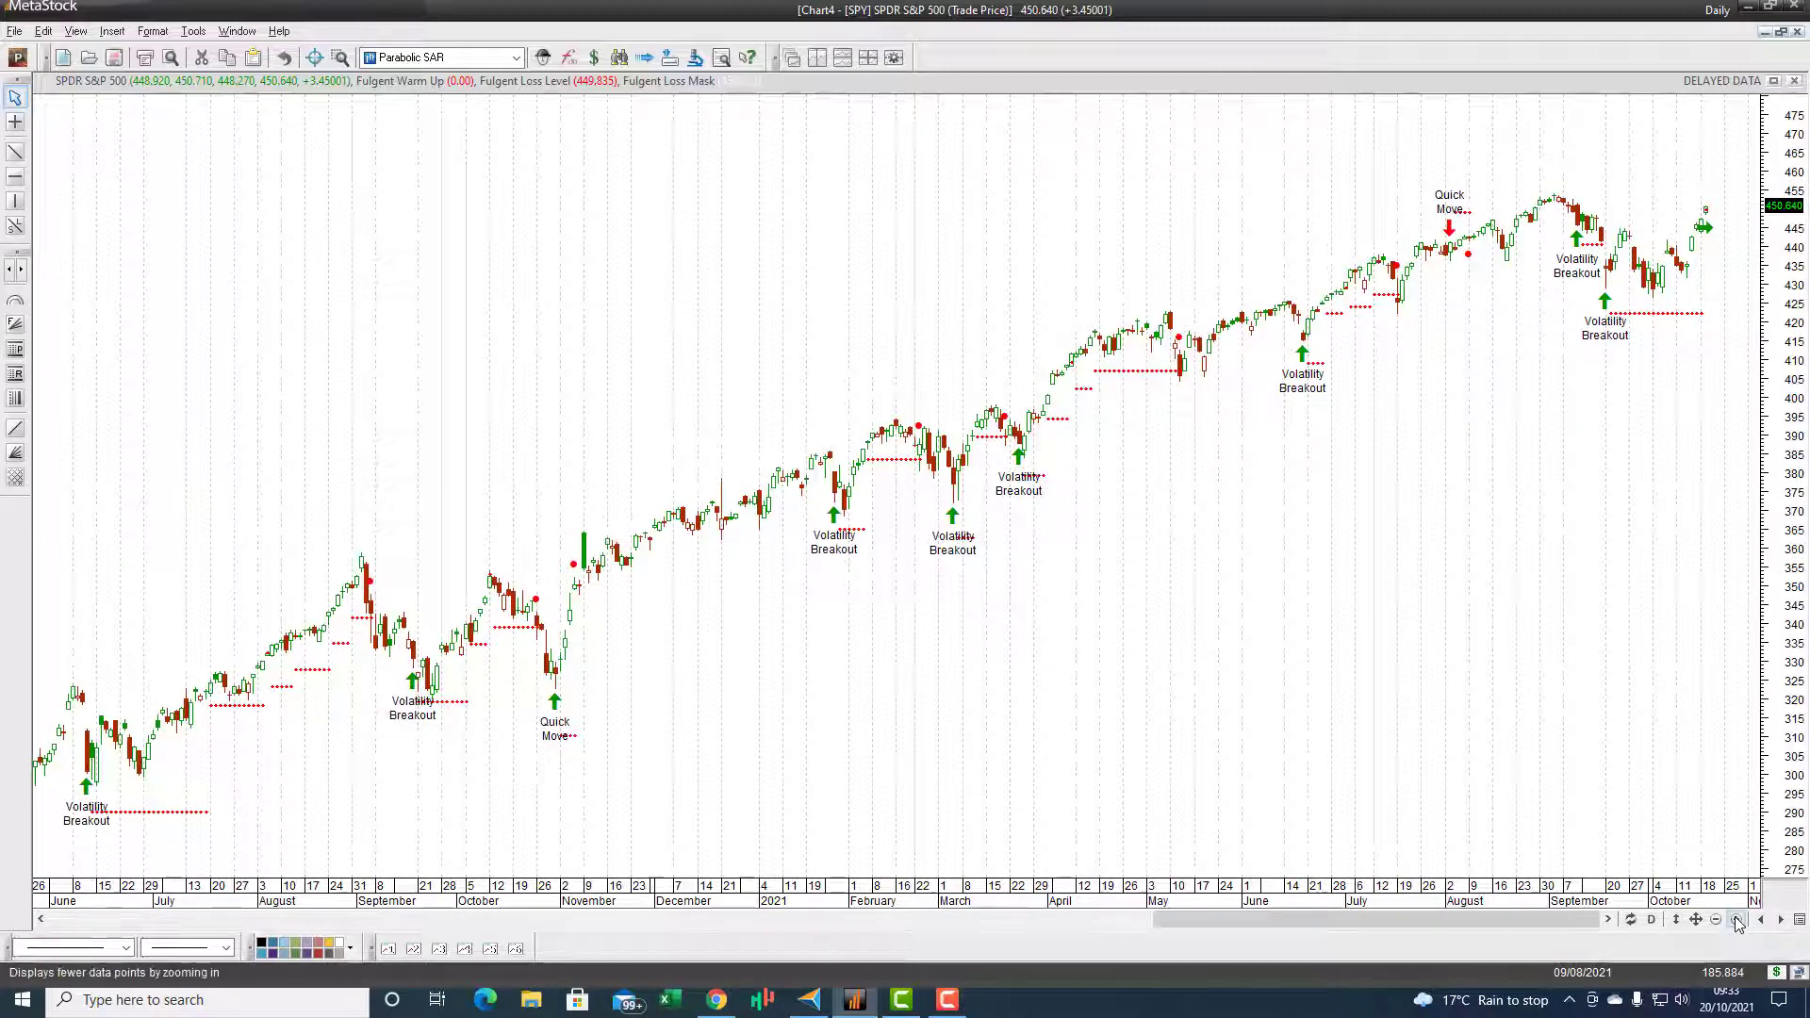
click(1735, 919)
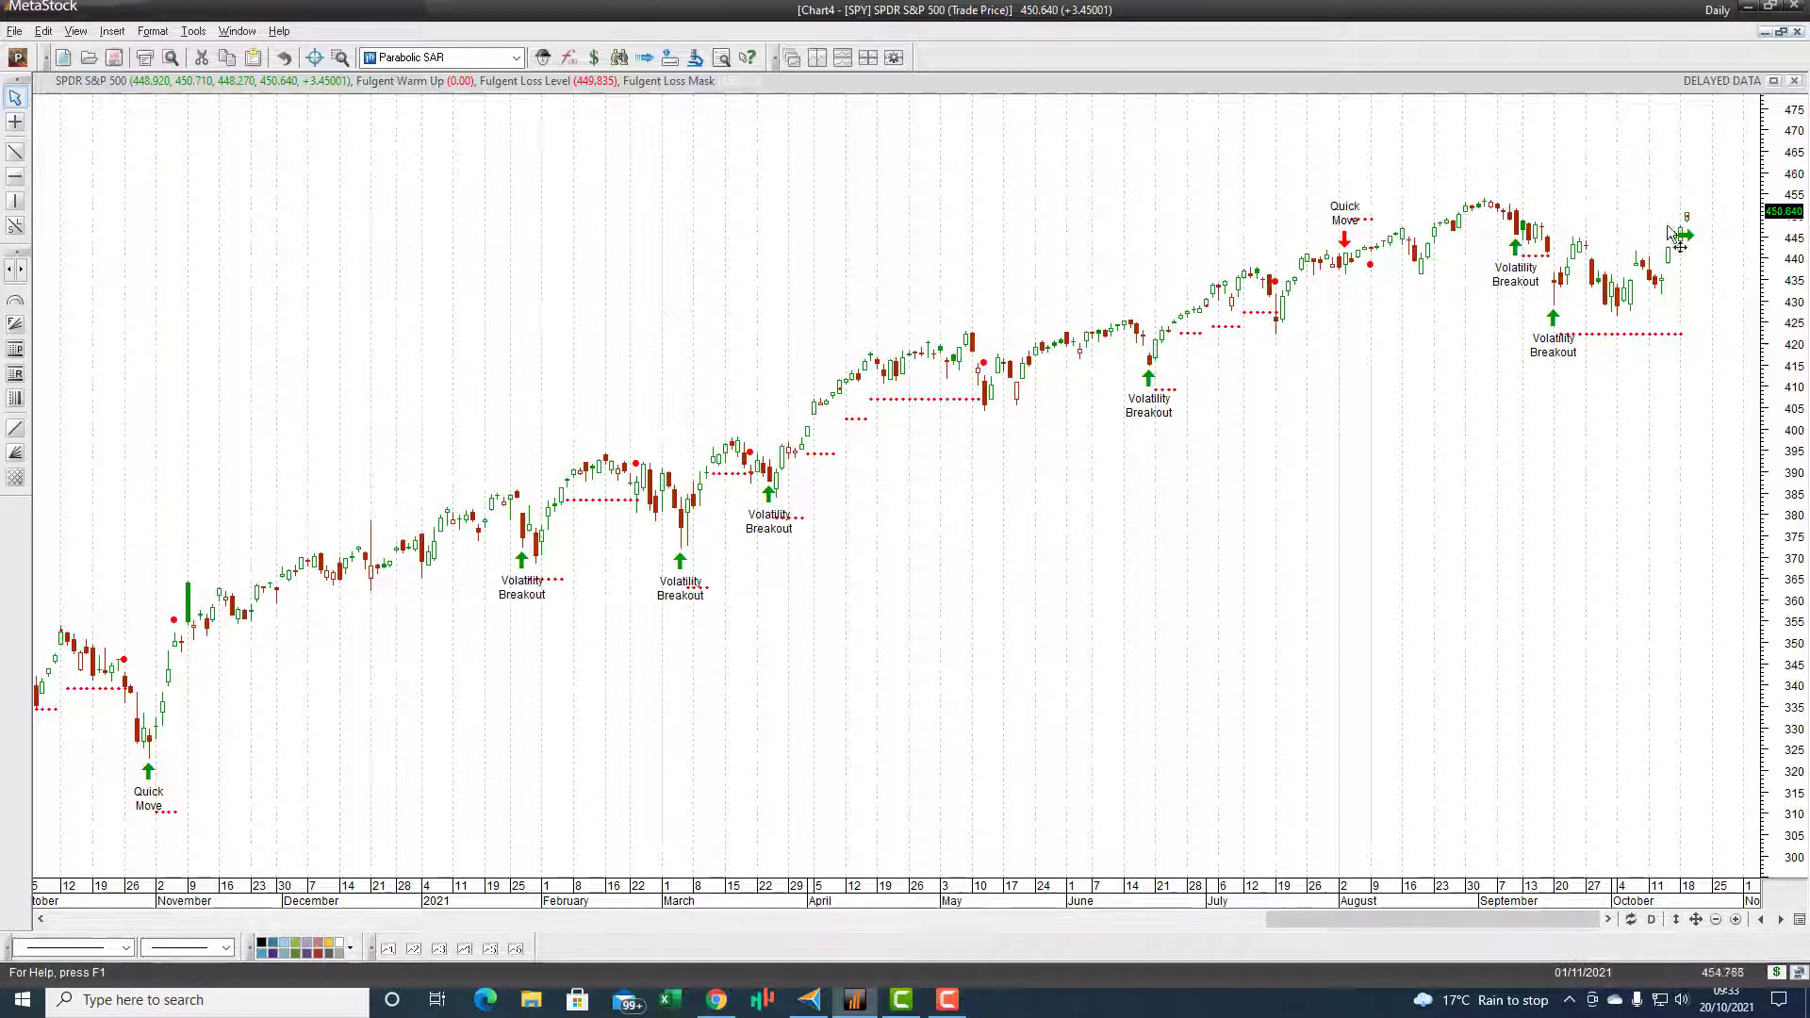
click(15, 176)
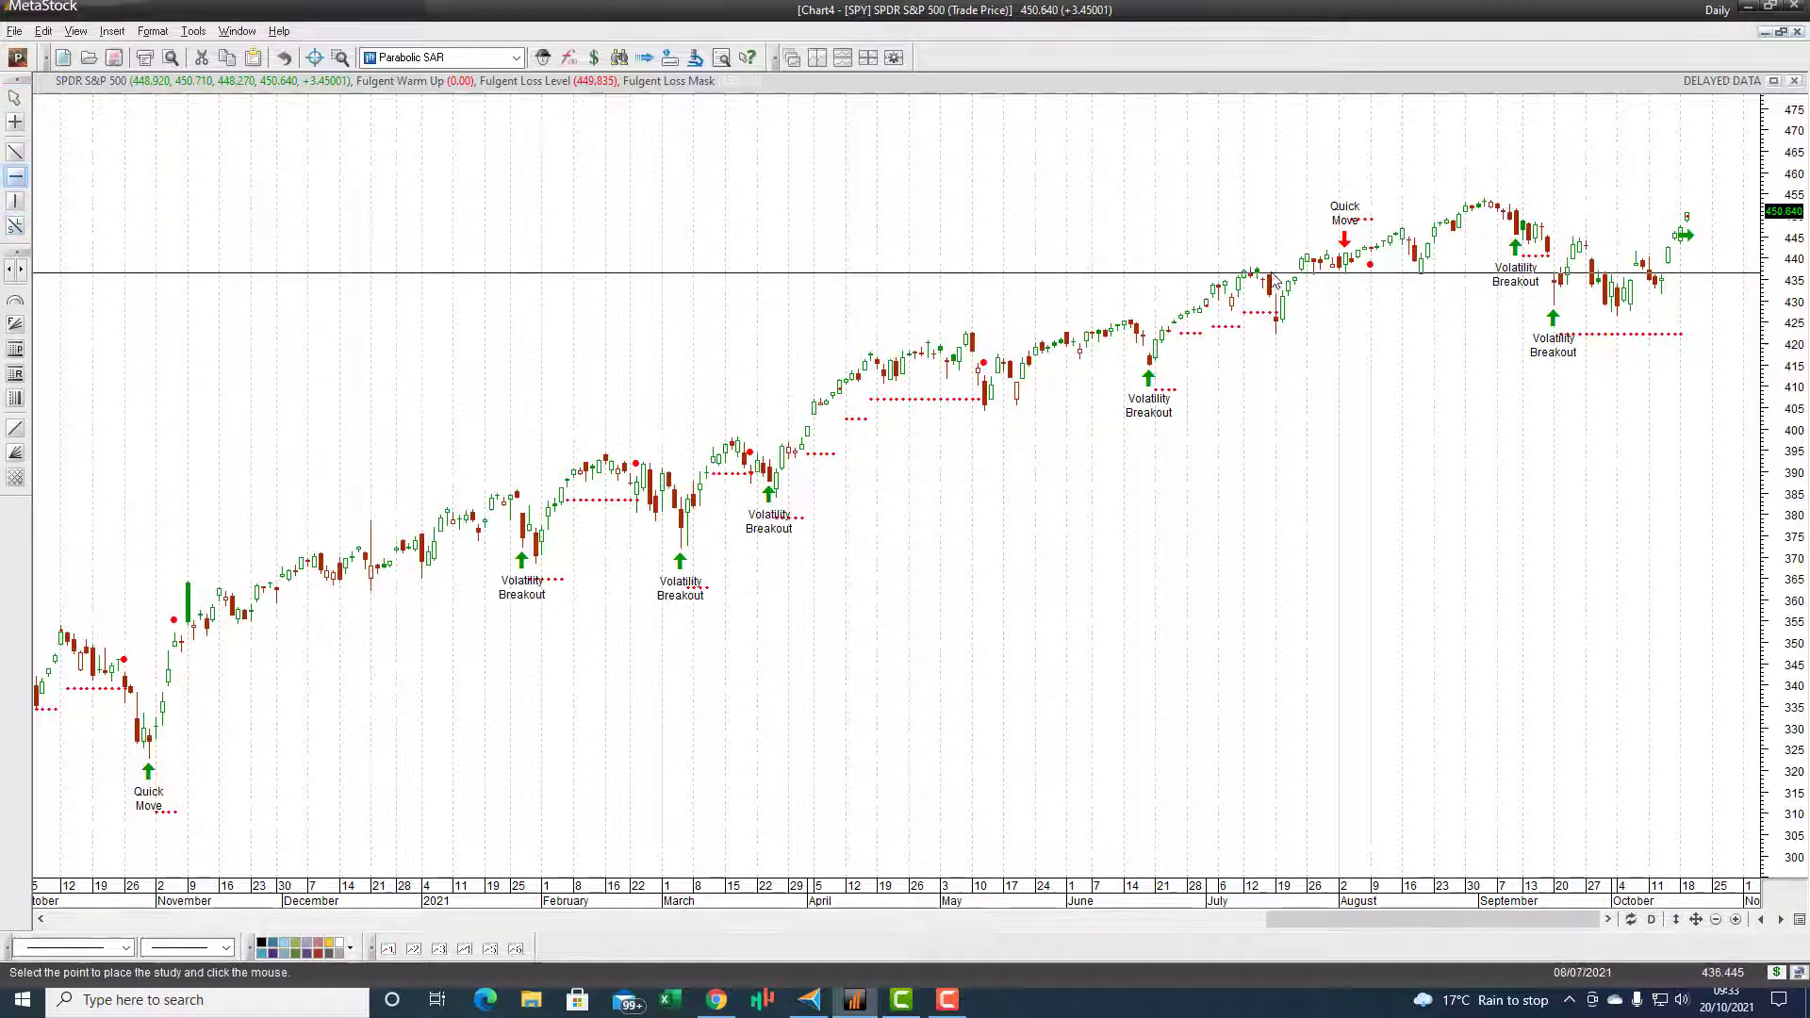
click(1562, 285)
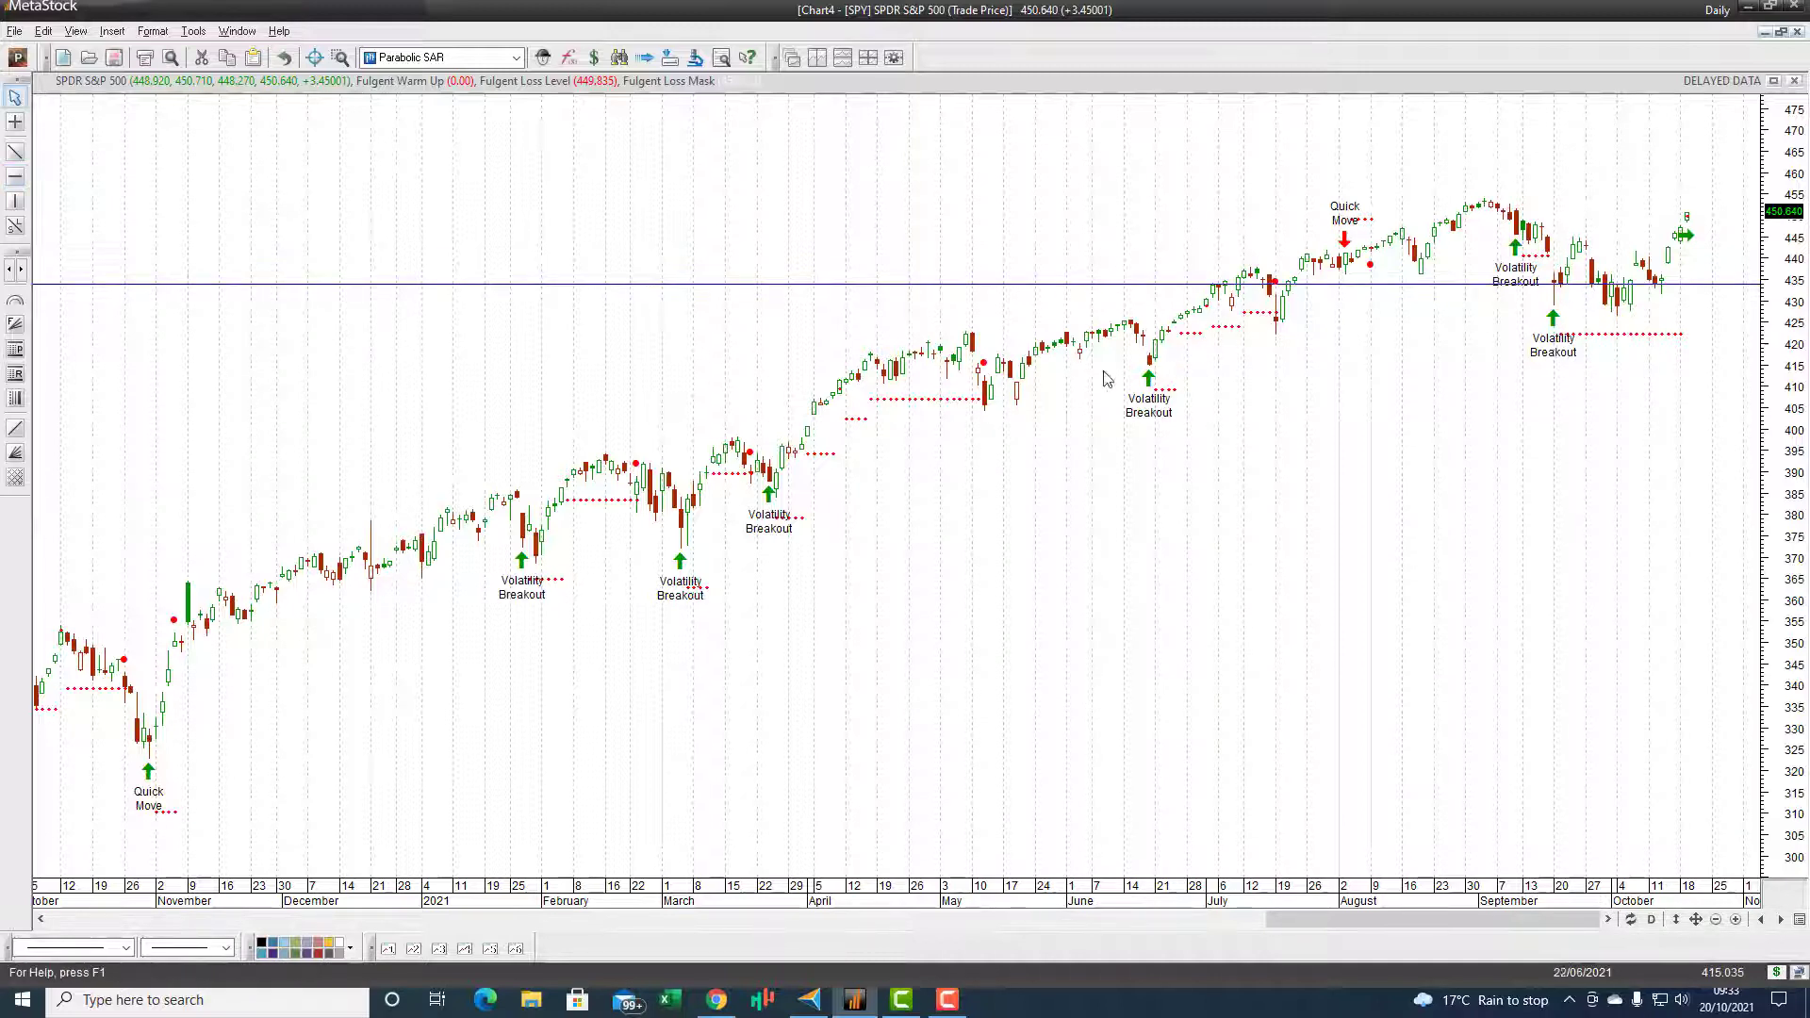
click(16, 177)
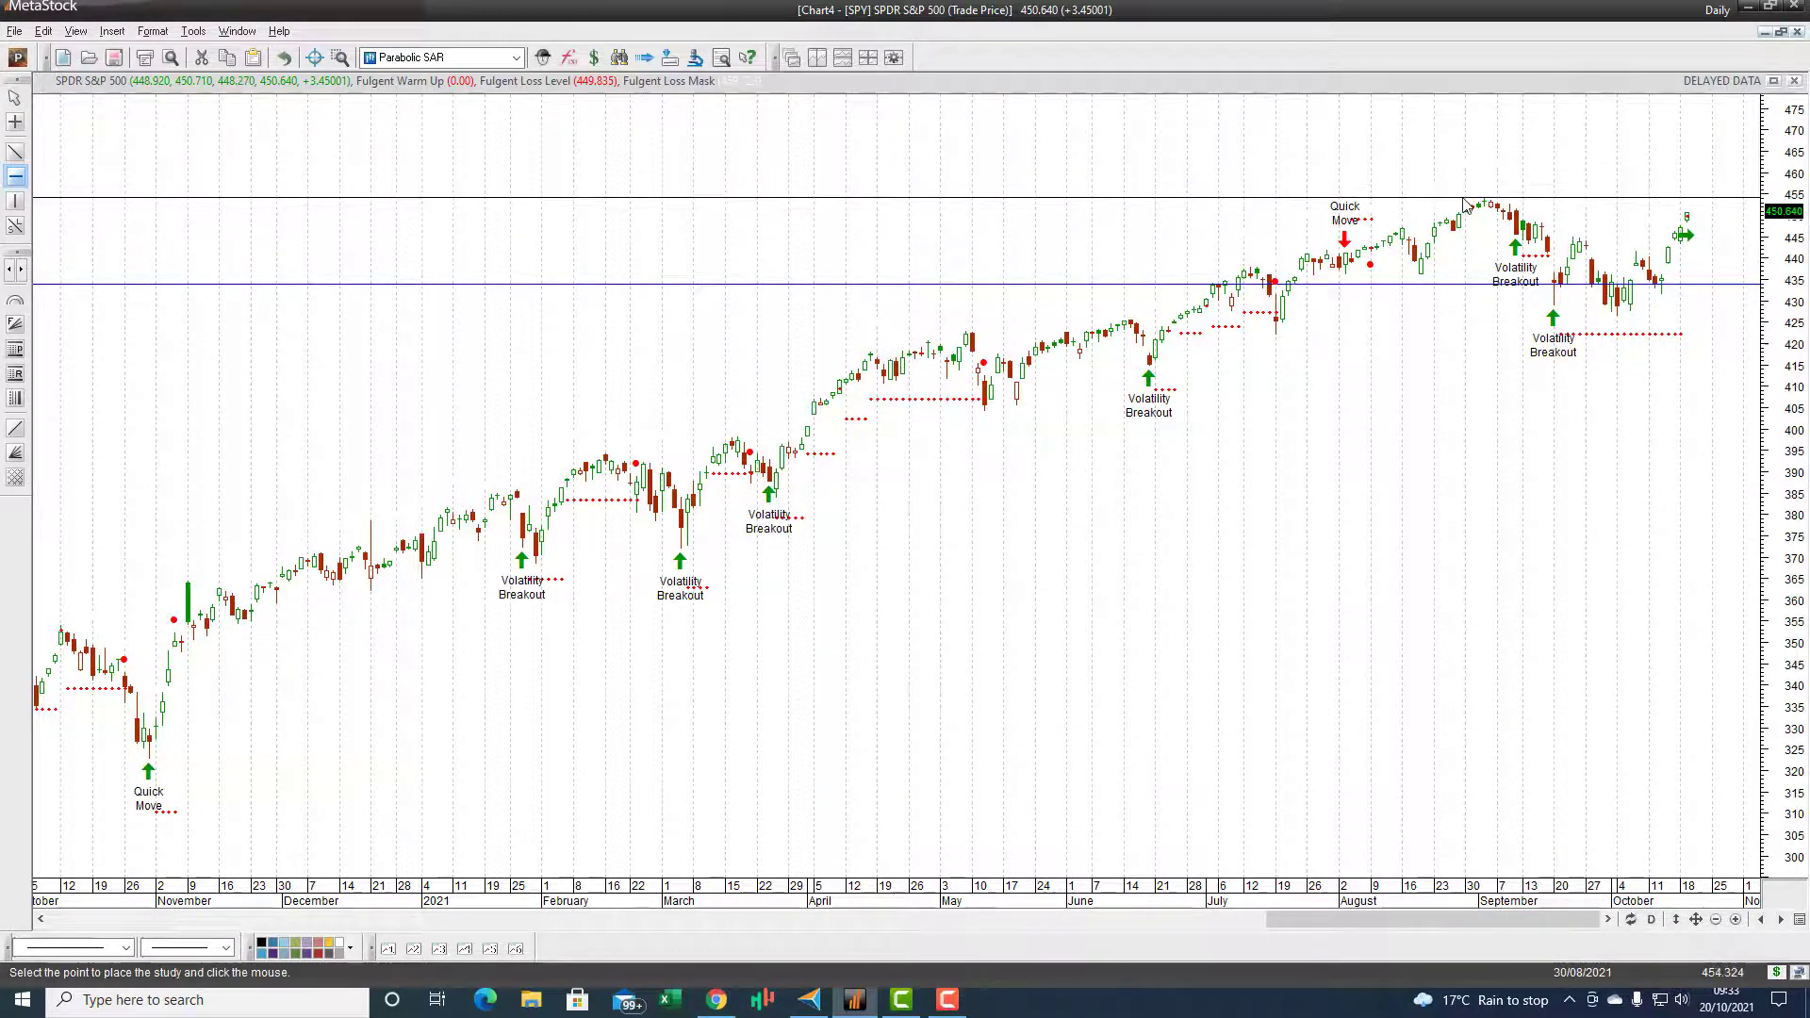
click(1465, 200)
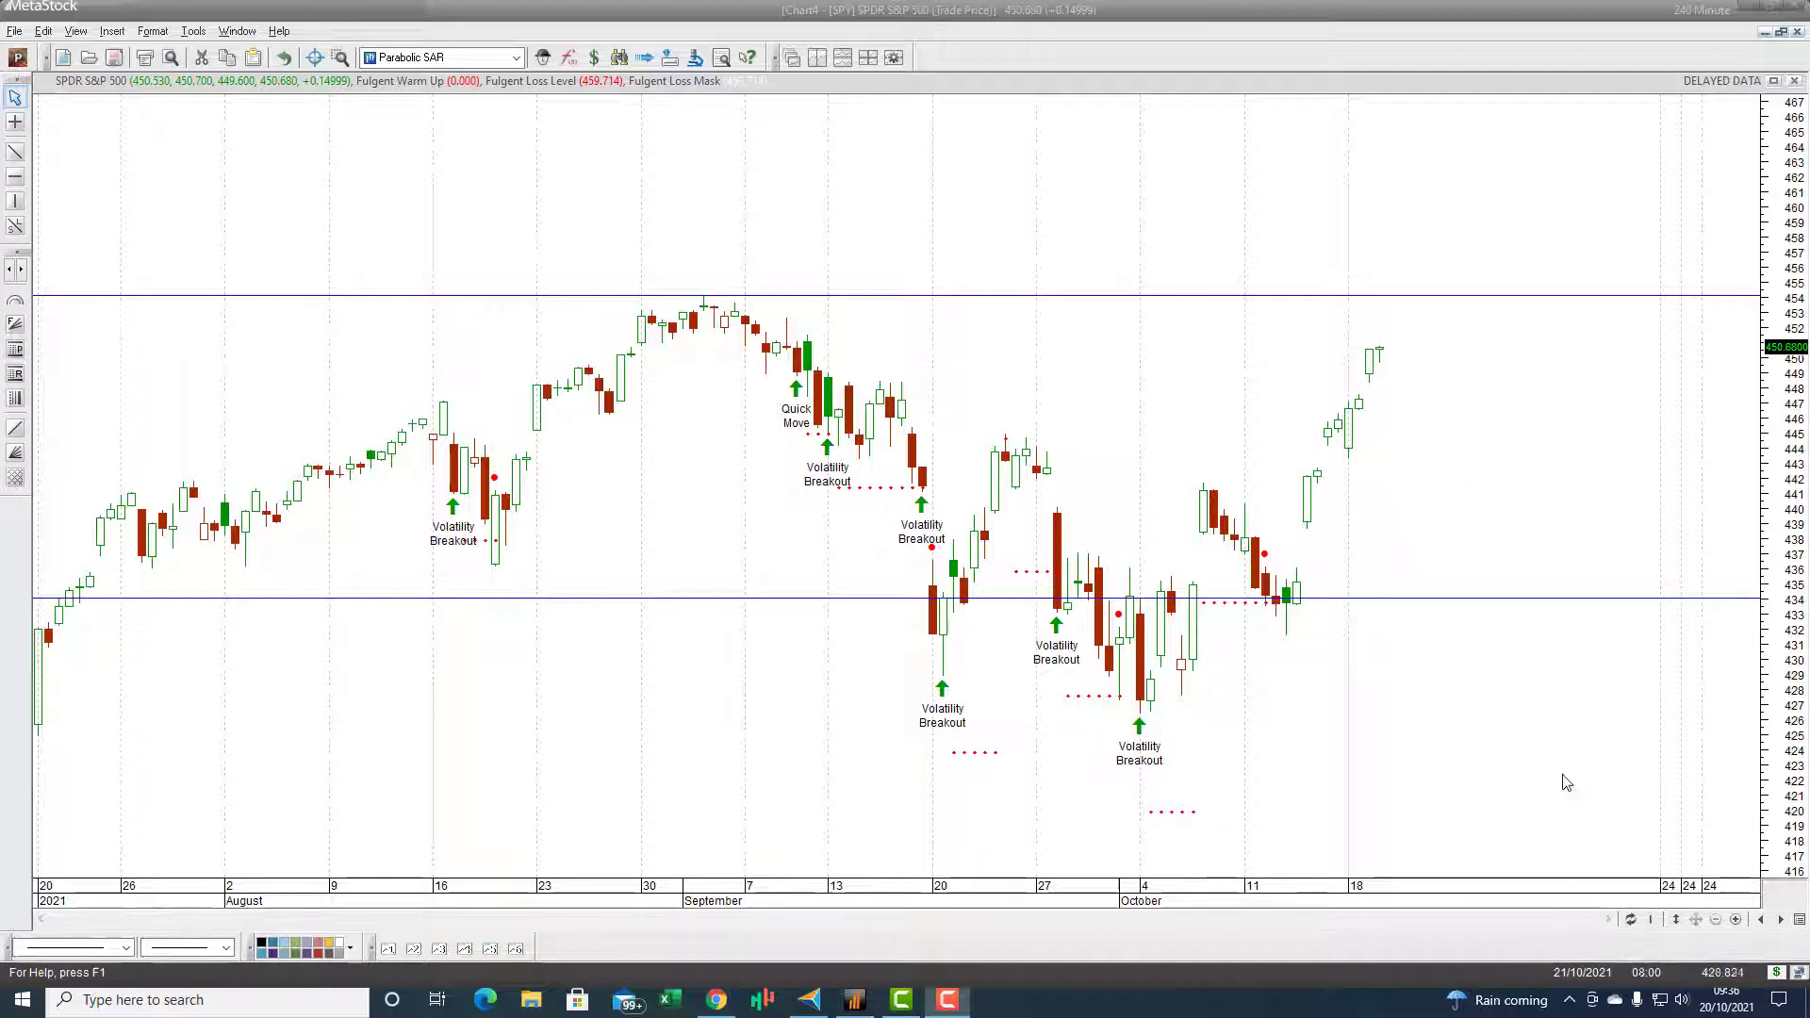
Set the SPY chart's periodicity back to daily
click(1653, 923)
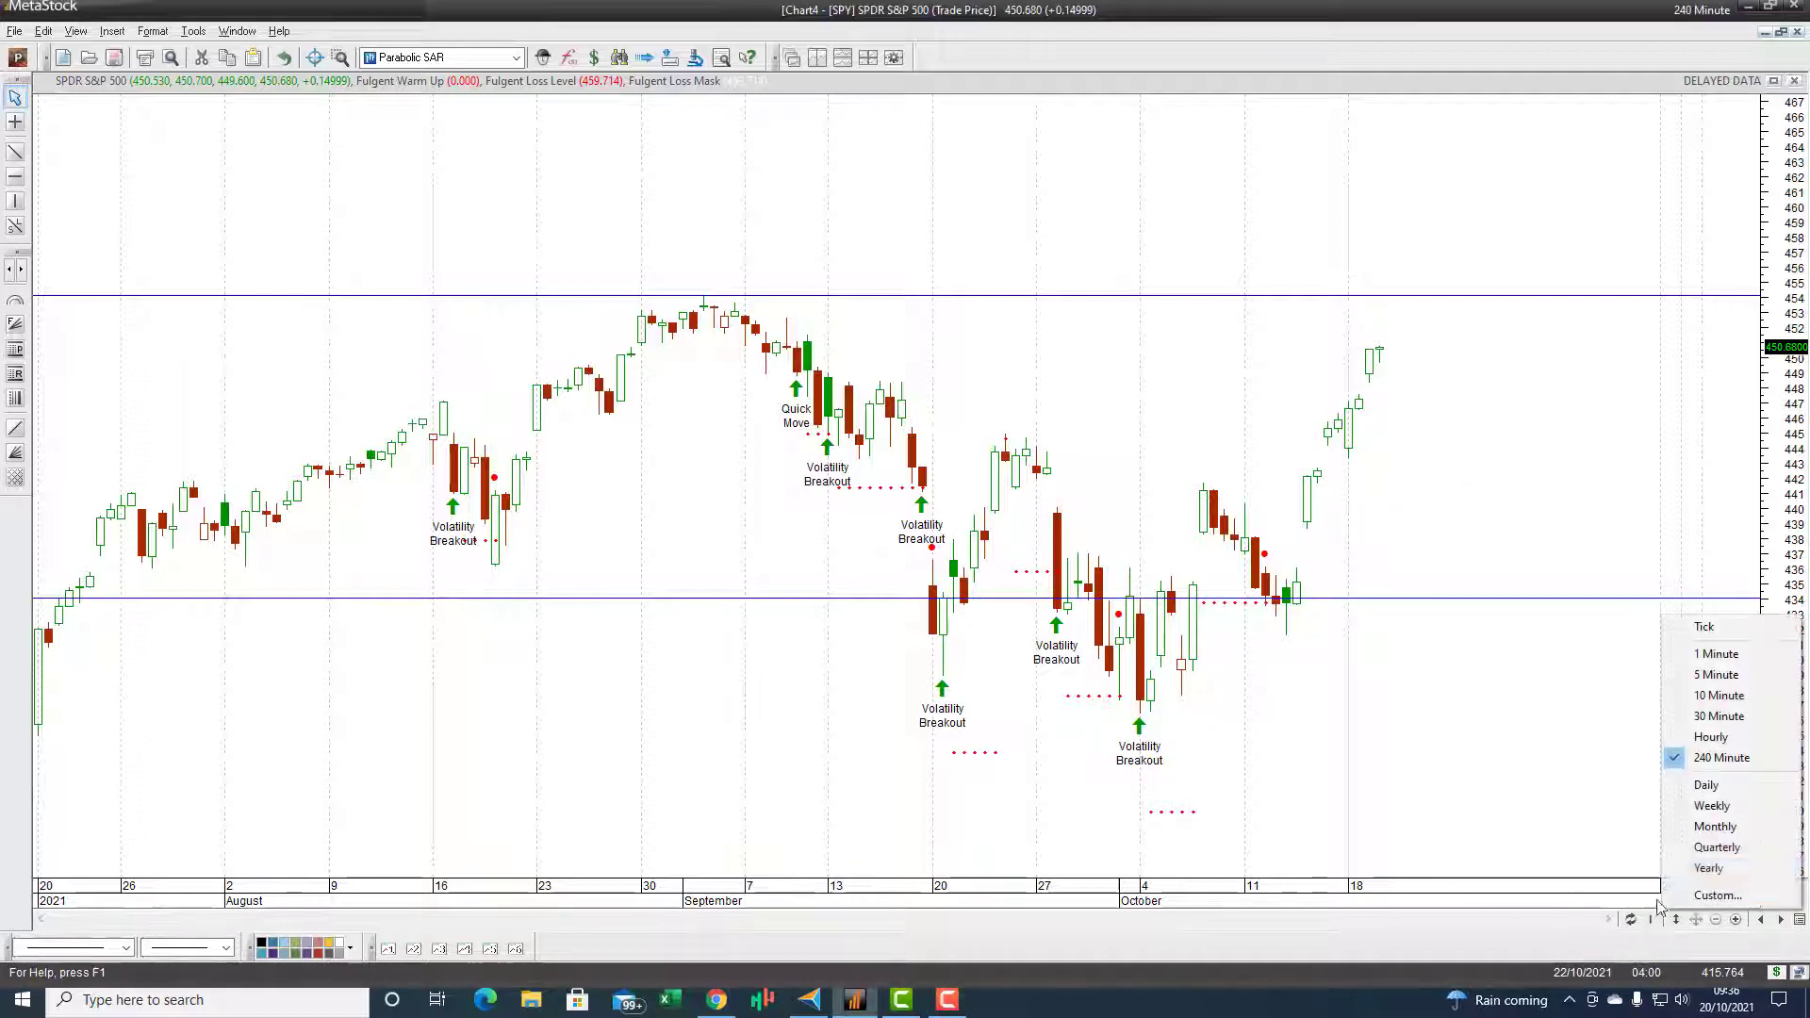
click(1683, 787)
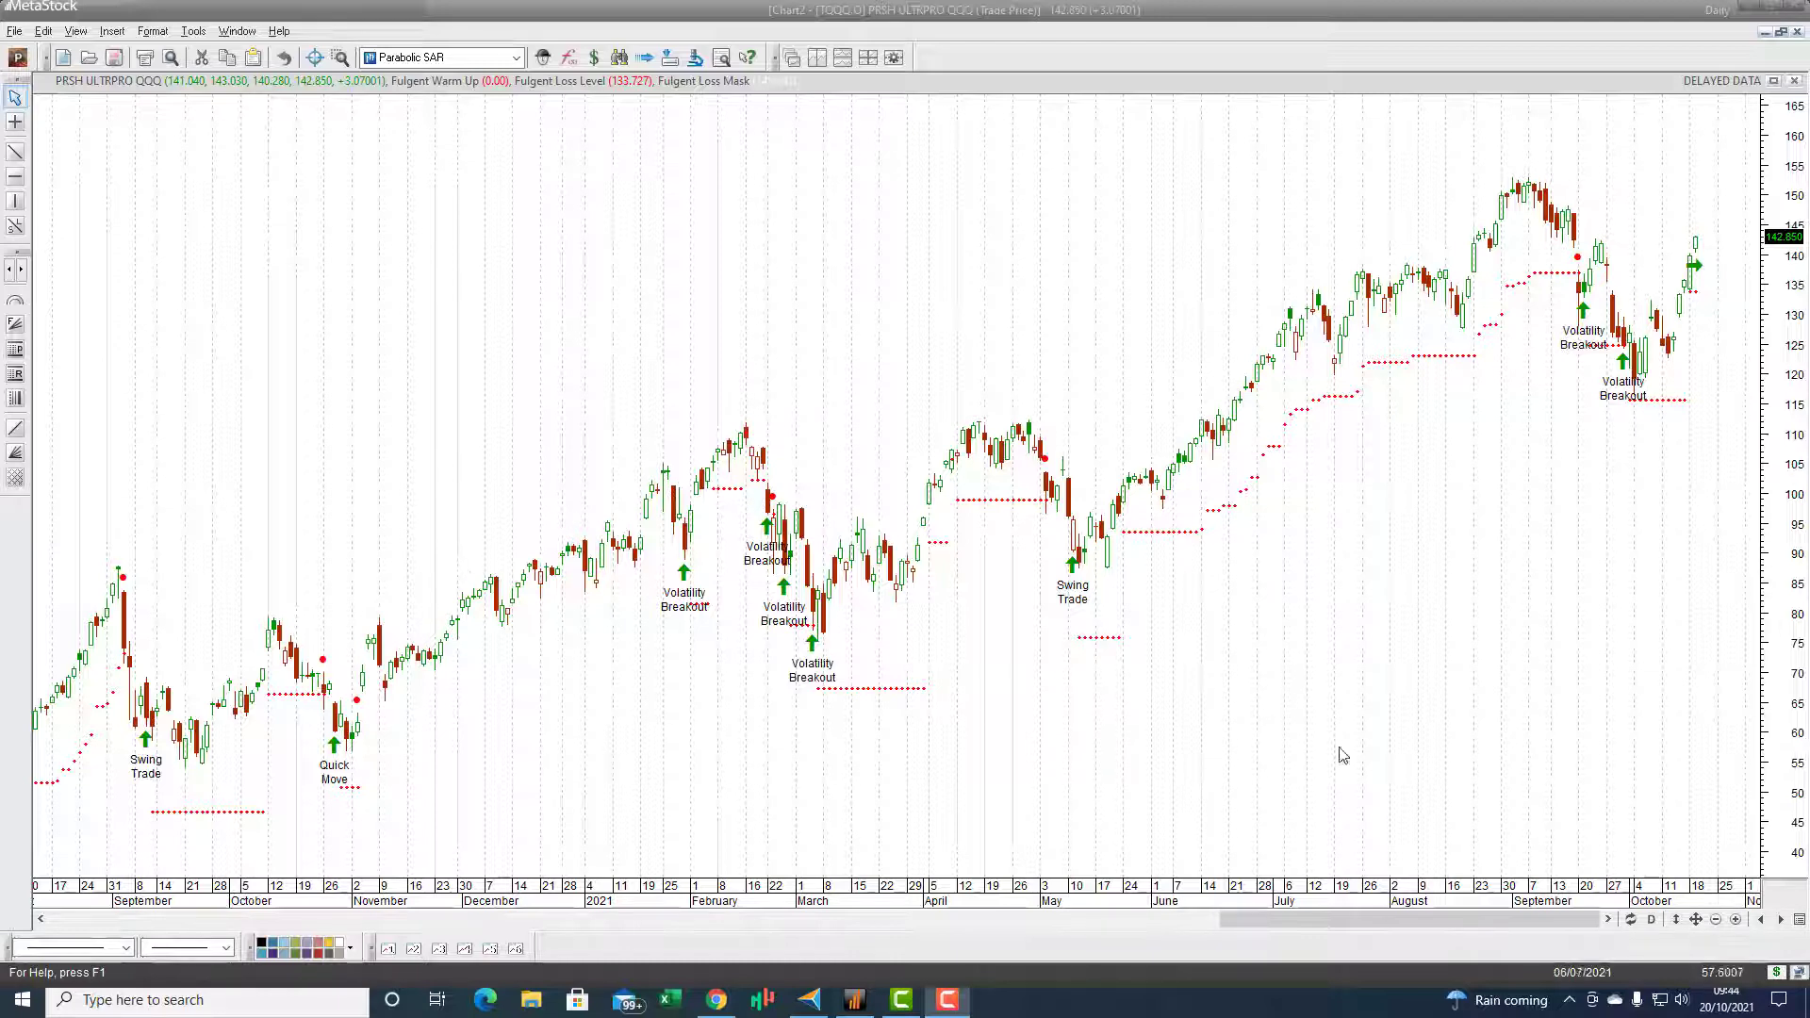
Review the daily TQQQ chart's signals back to December 2019 and draw horizontal lines at about 125 and 152
click(1717, 920)
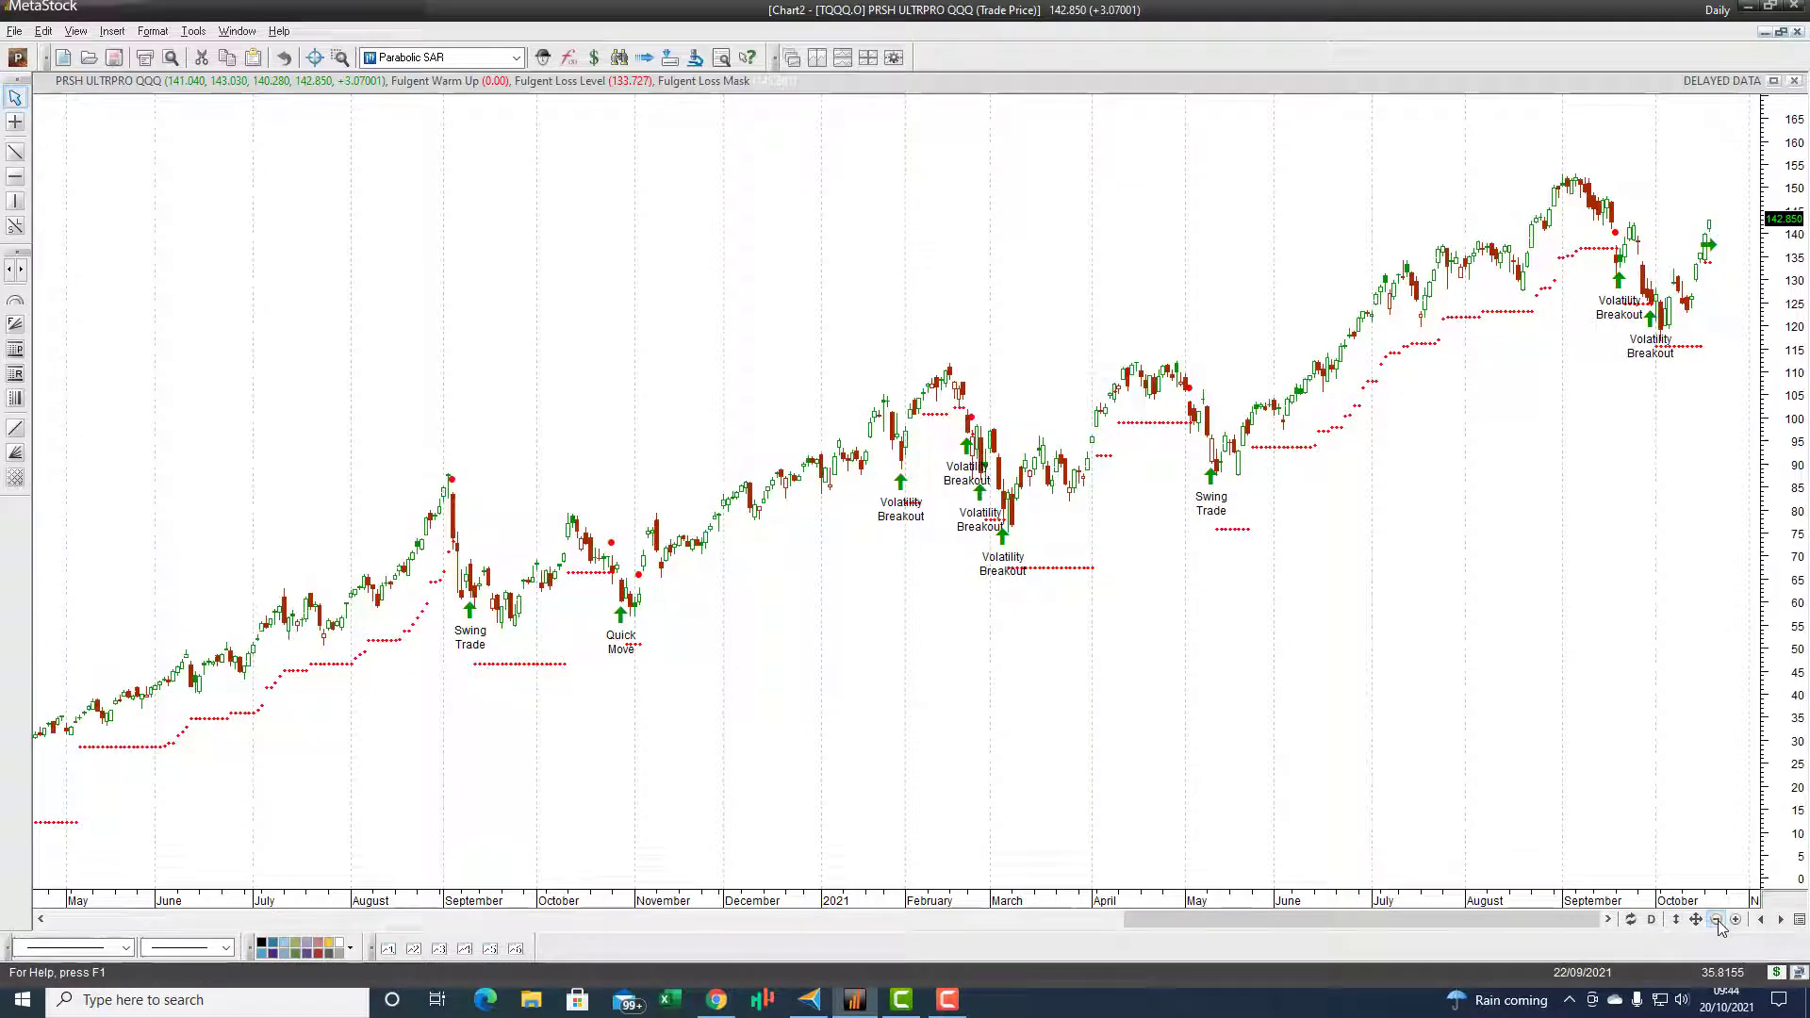
click(1717, 921)
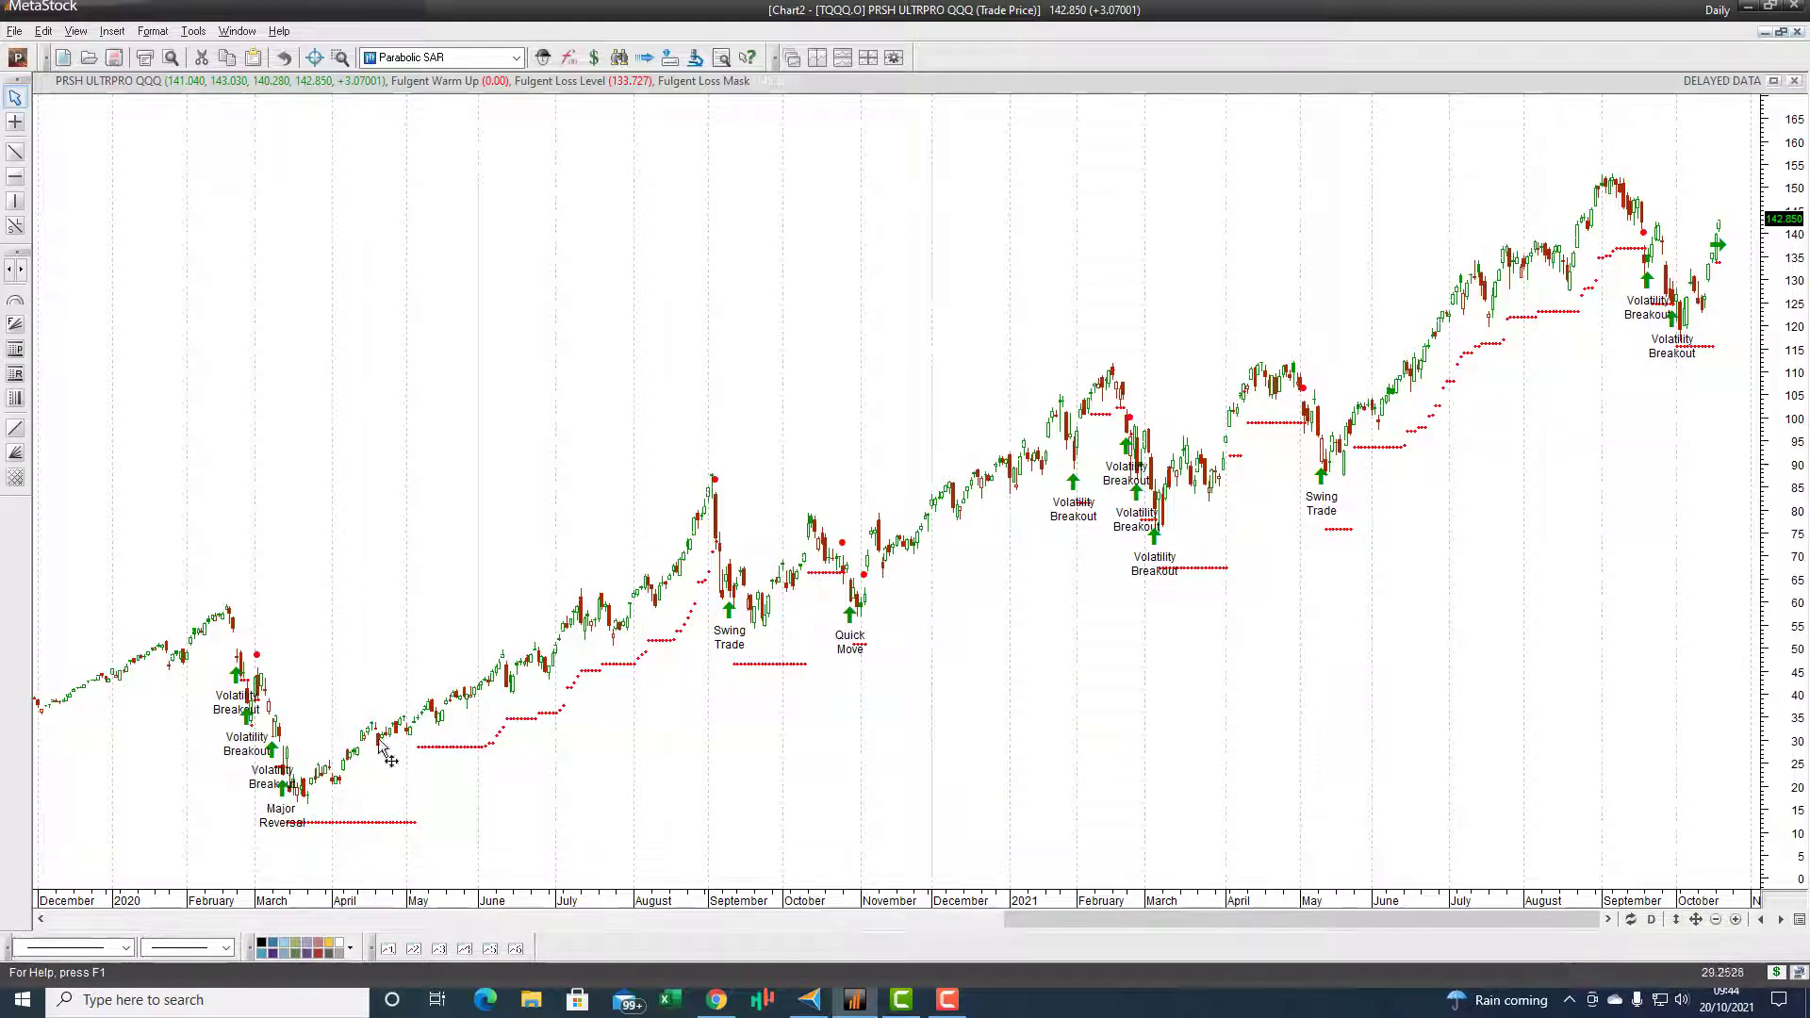
click(1736, 920)
click(1736, 920)
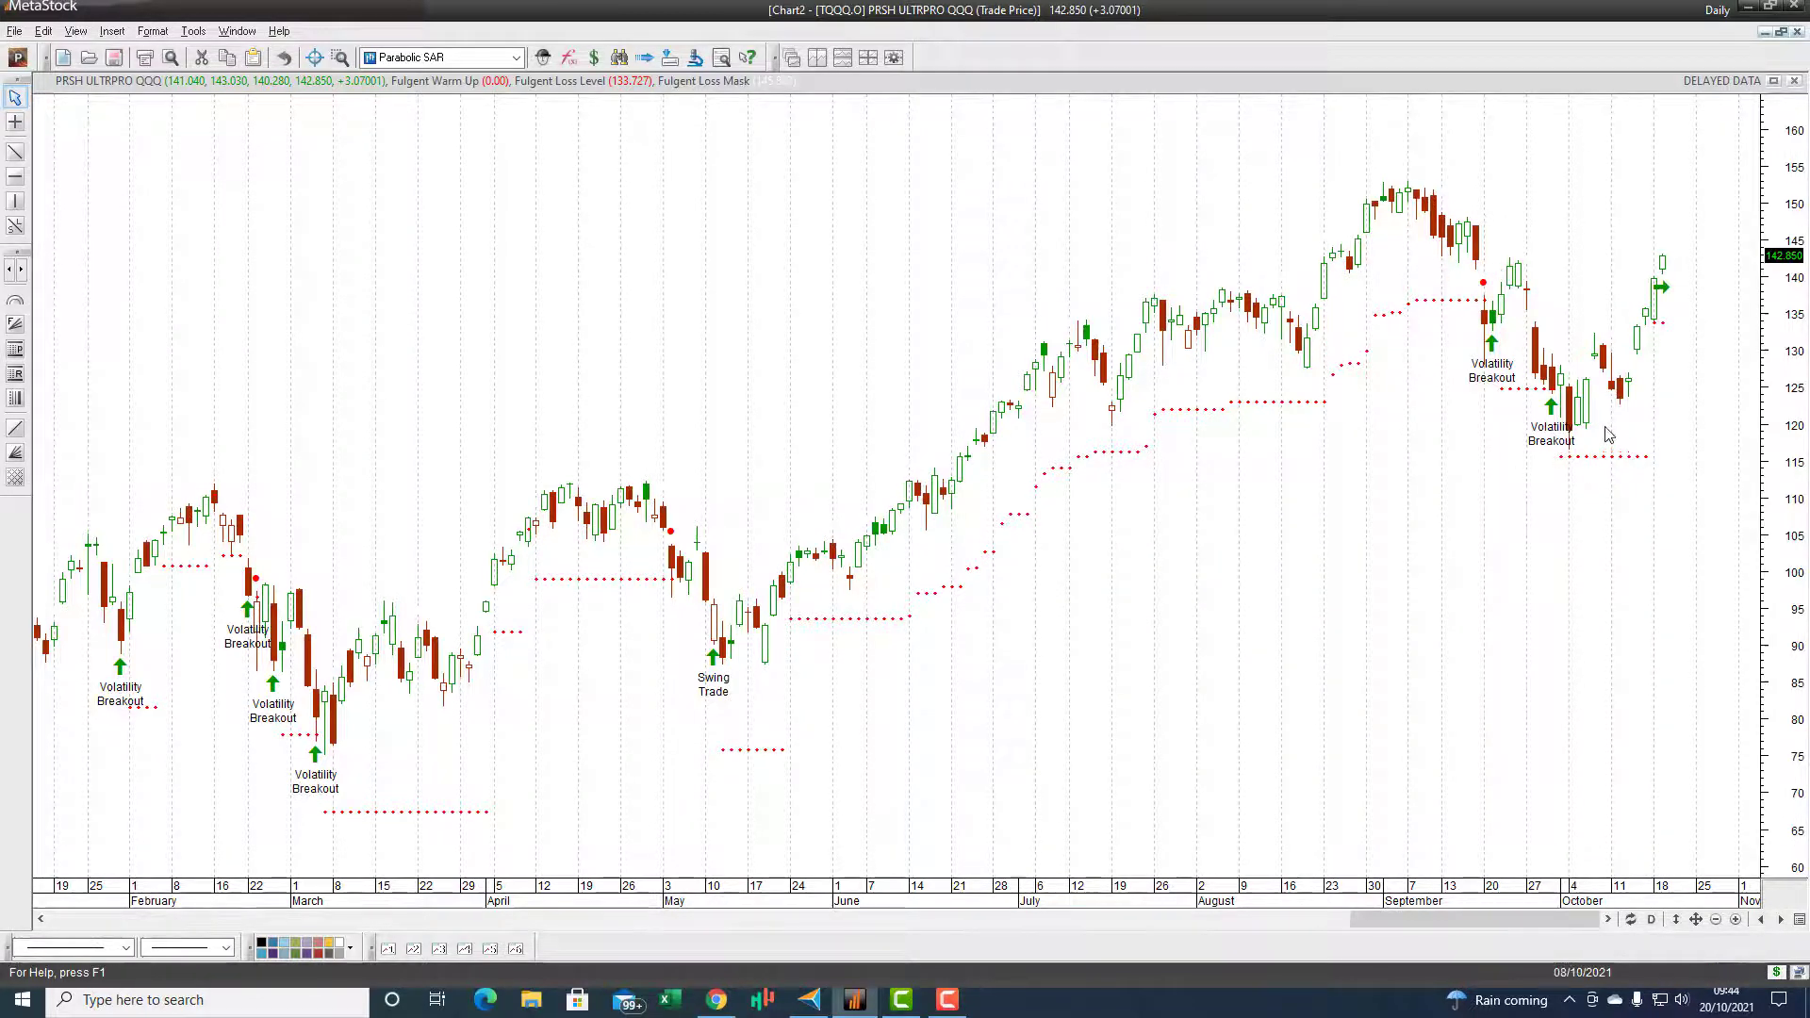
click(15, 176)
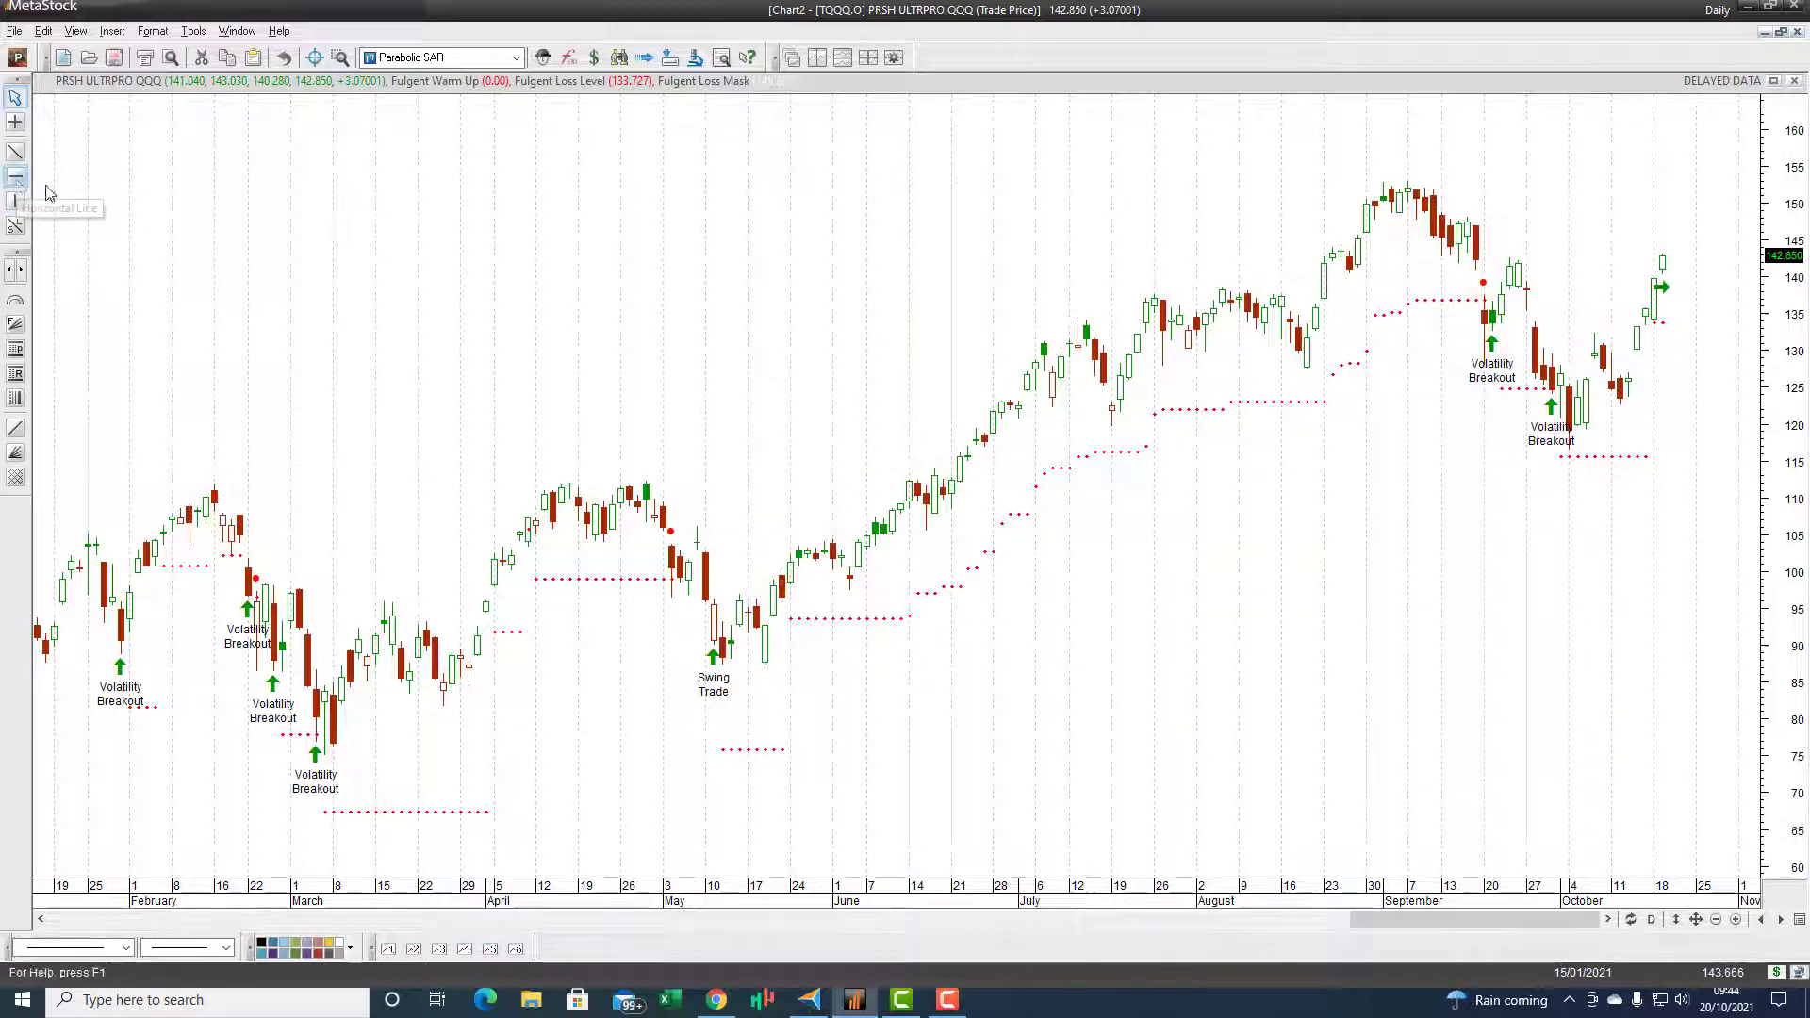
click(1561, 388)
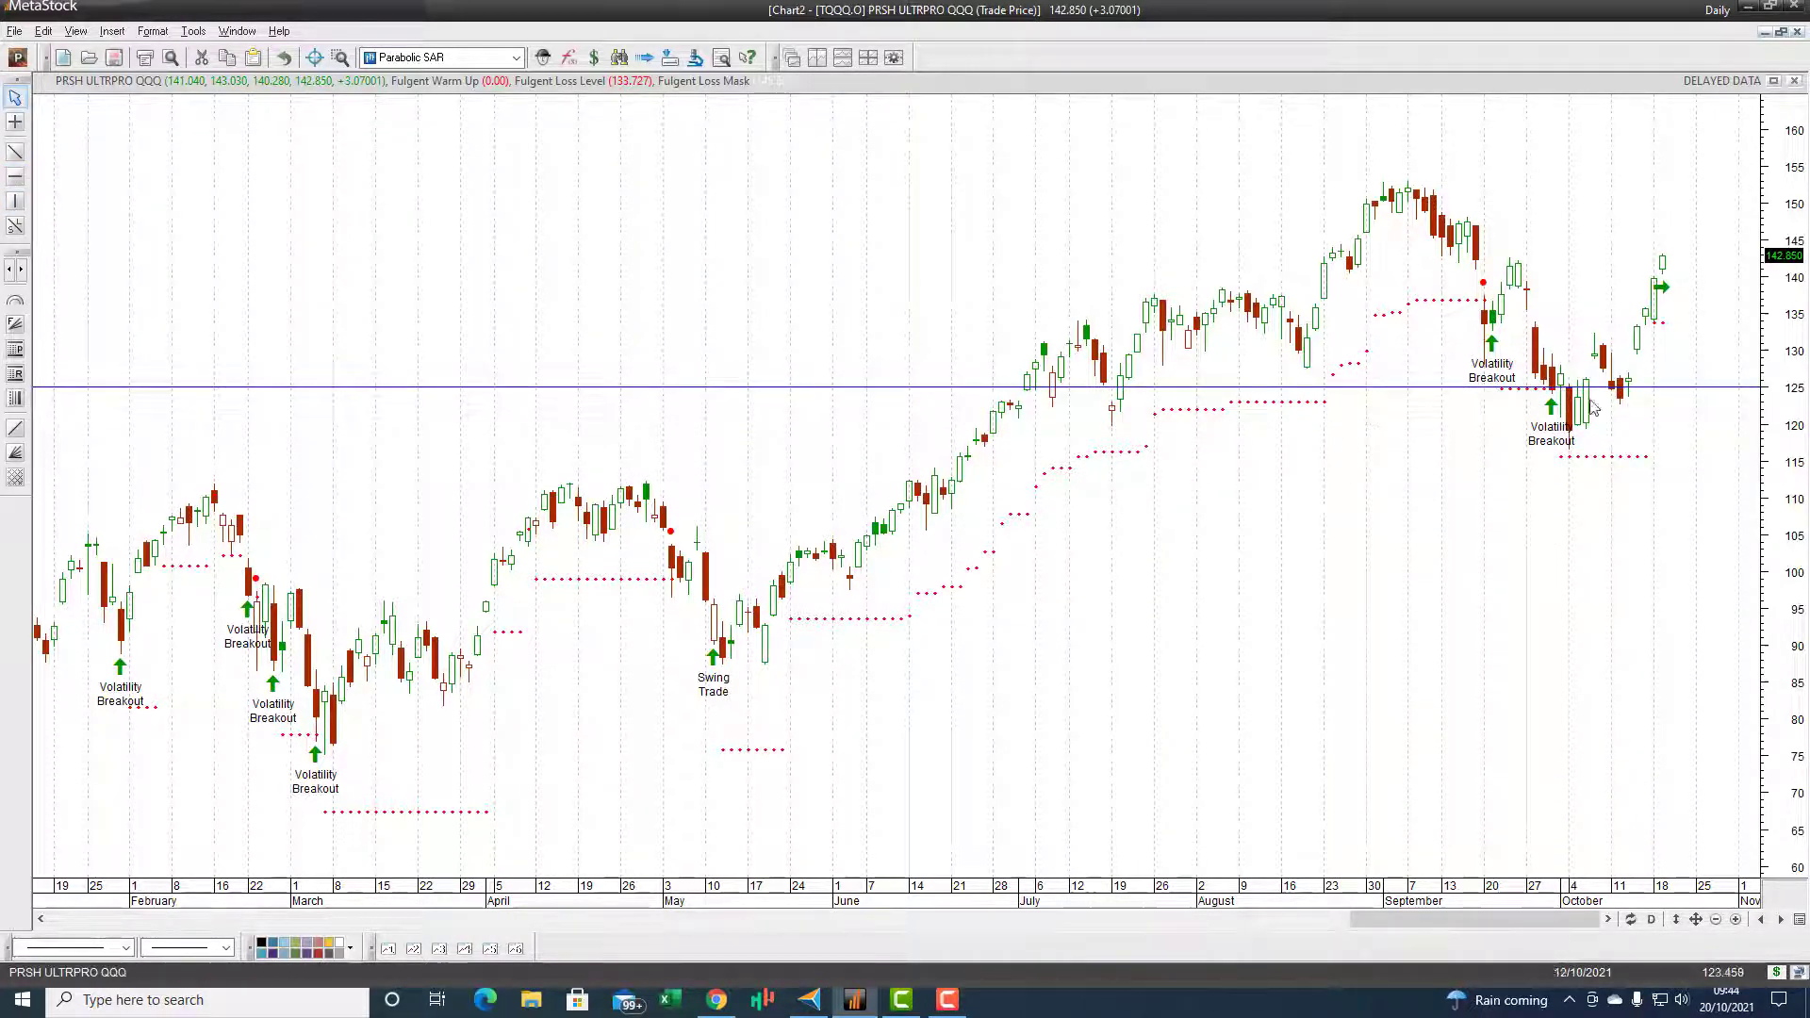
click(16, 178)
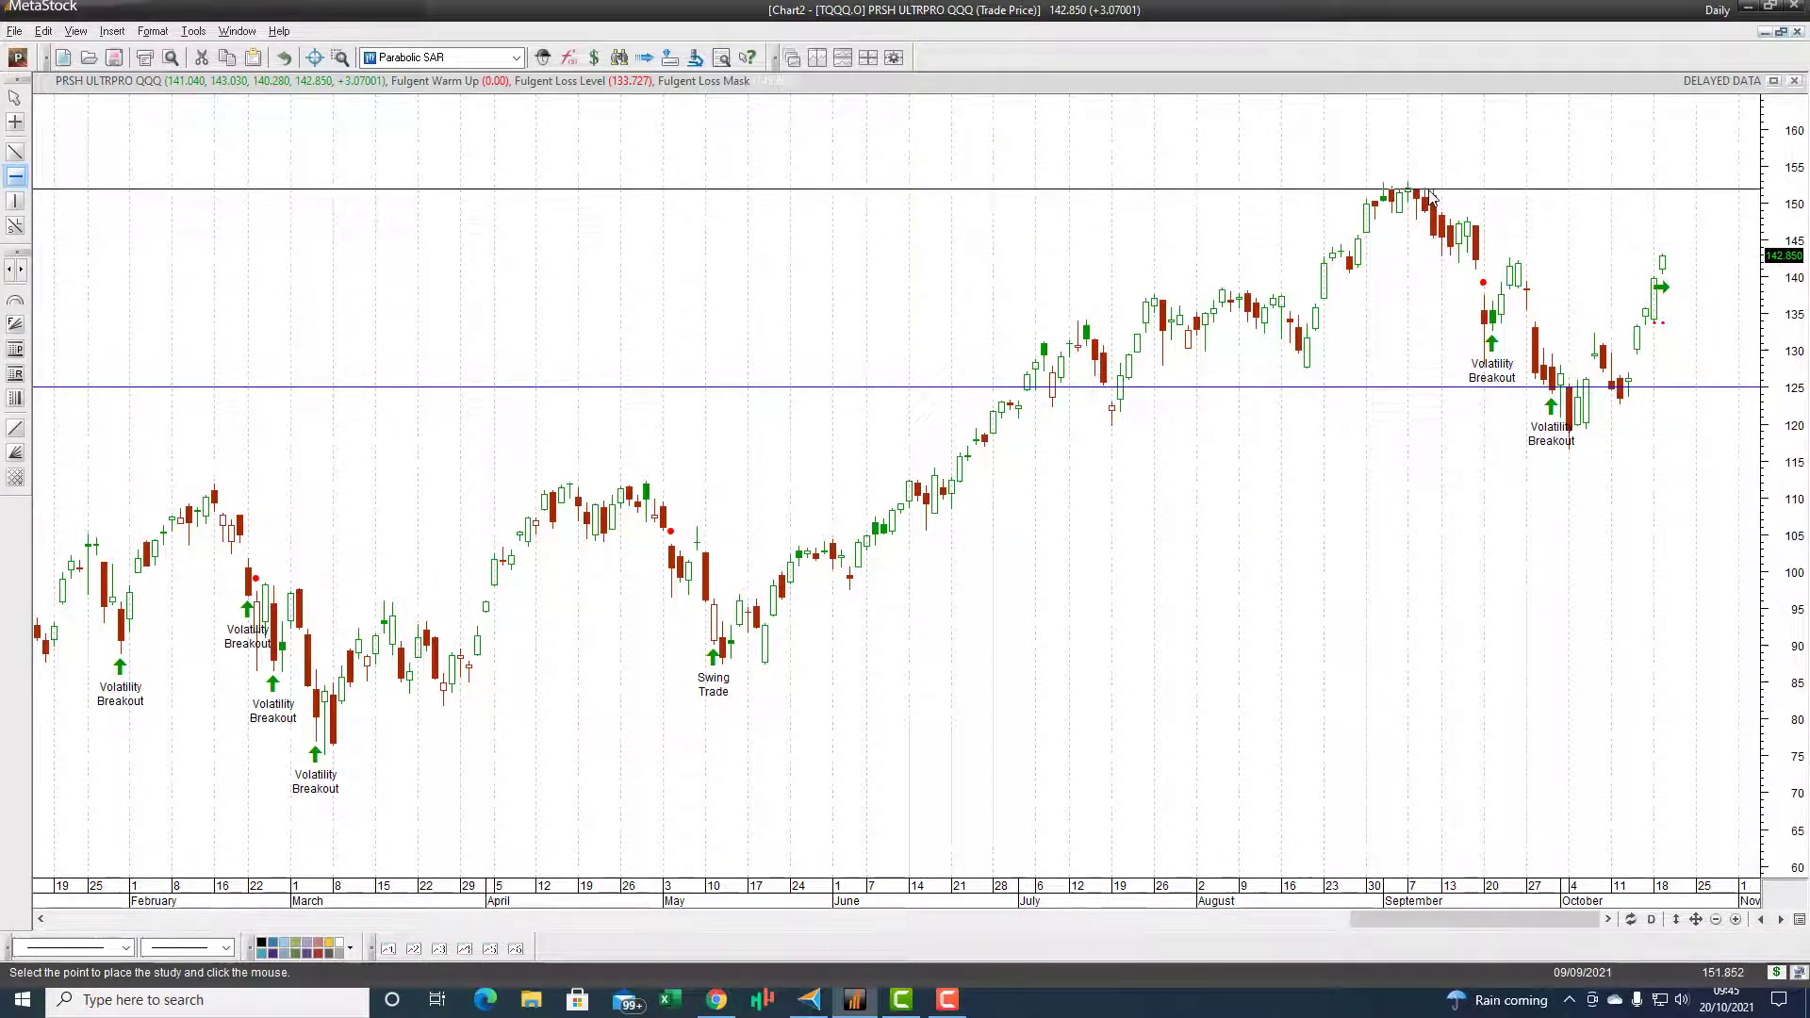
click(1430, 194)
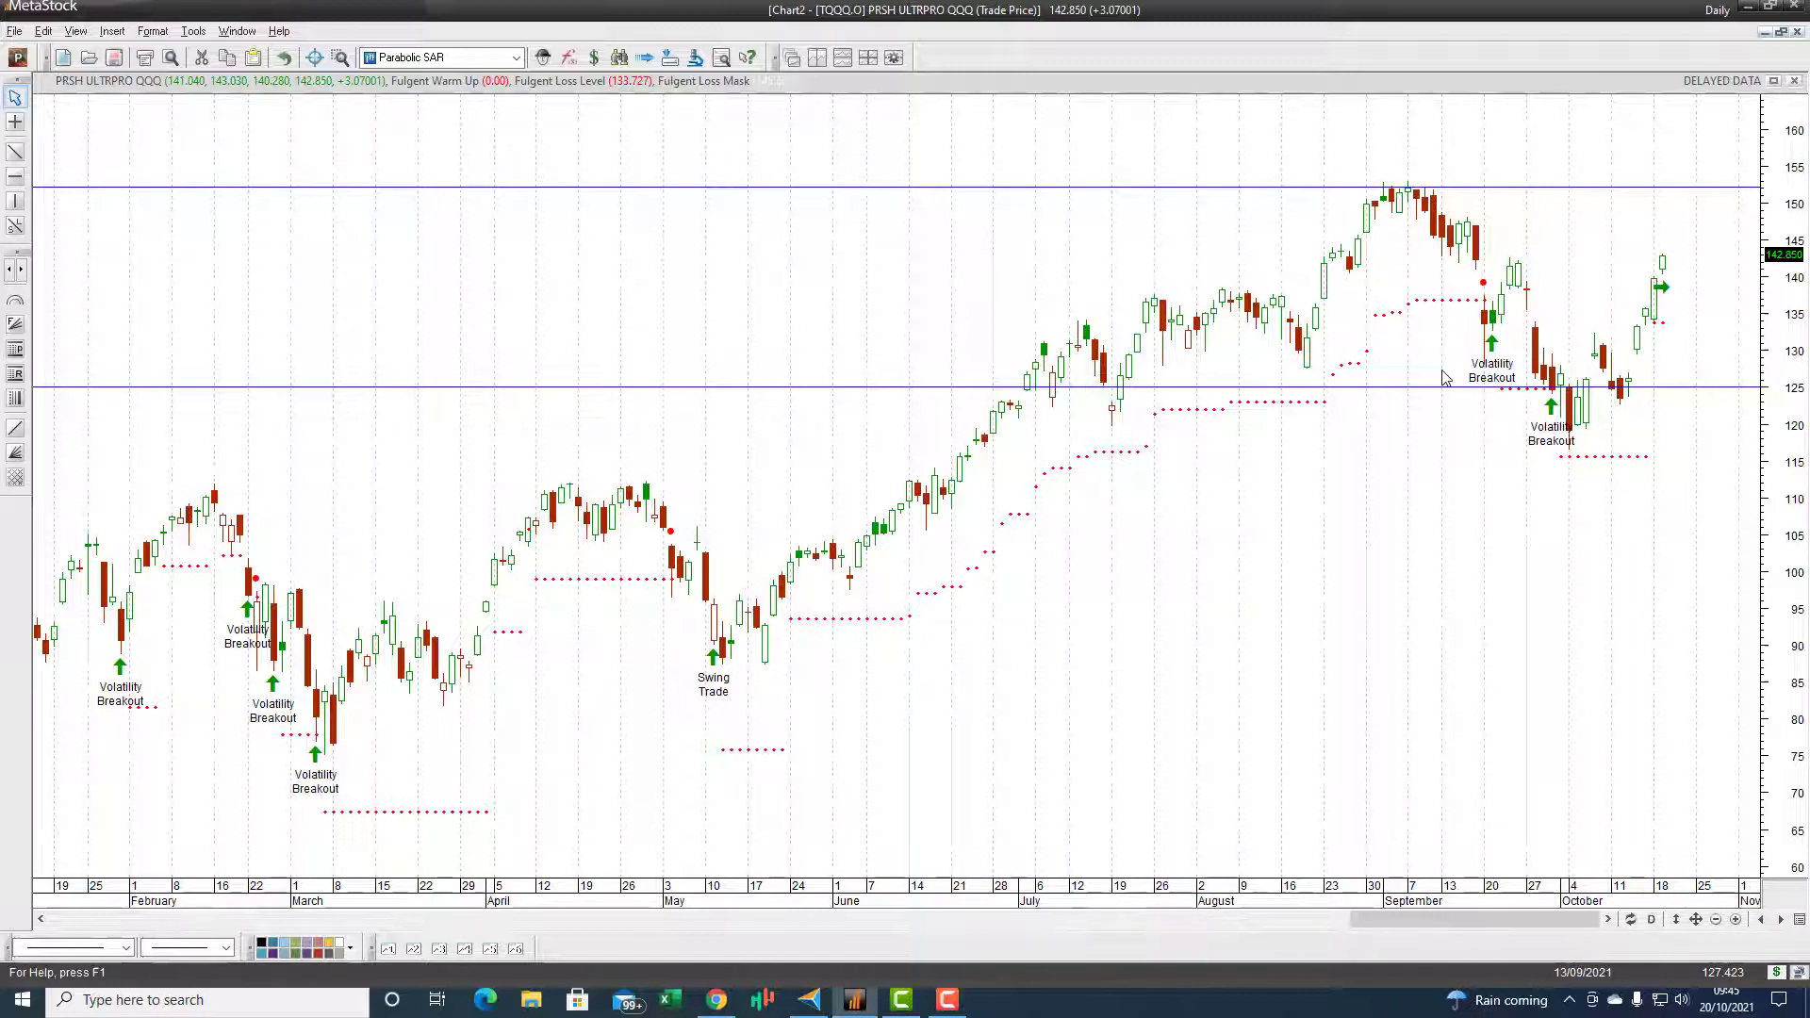
key(Delete)
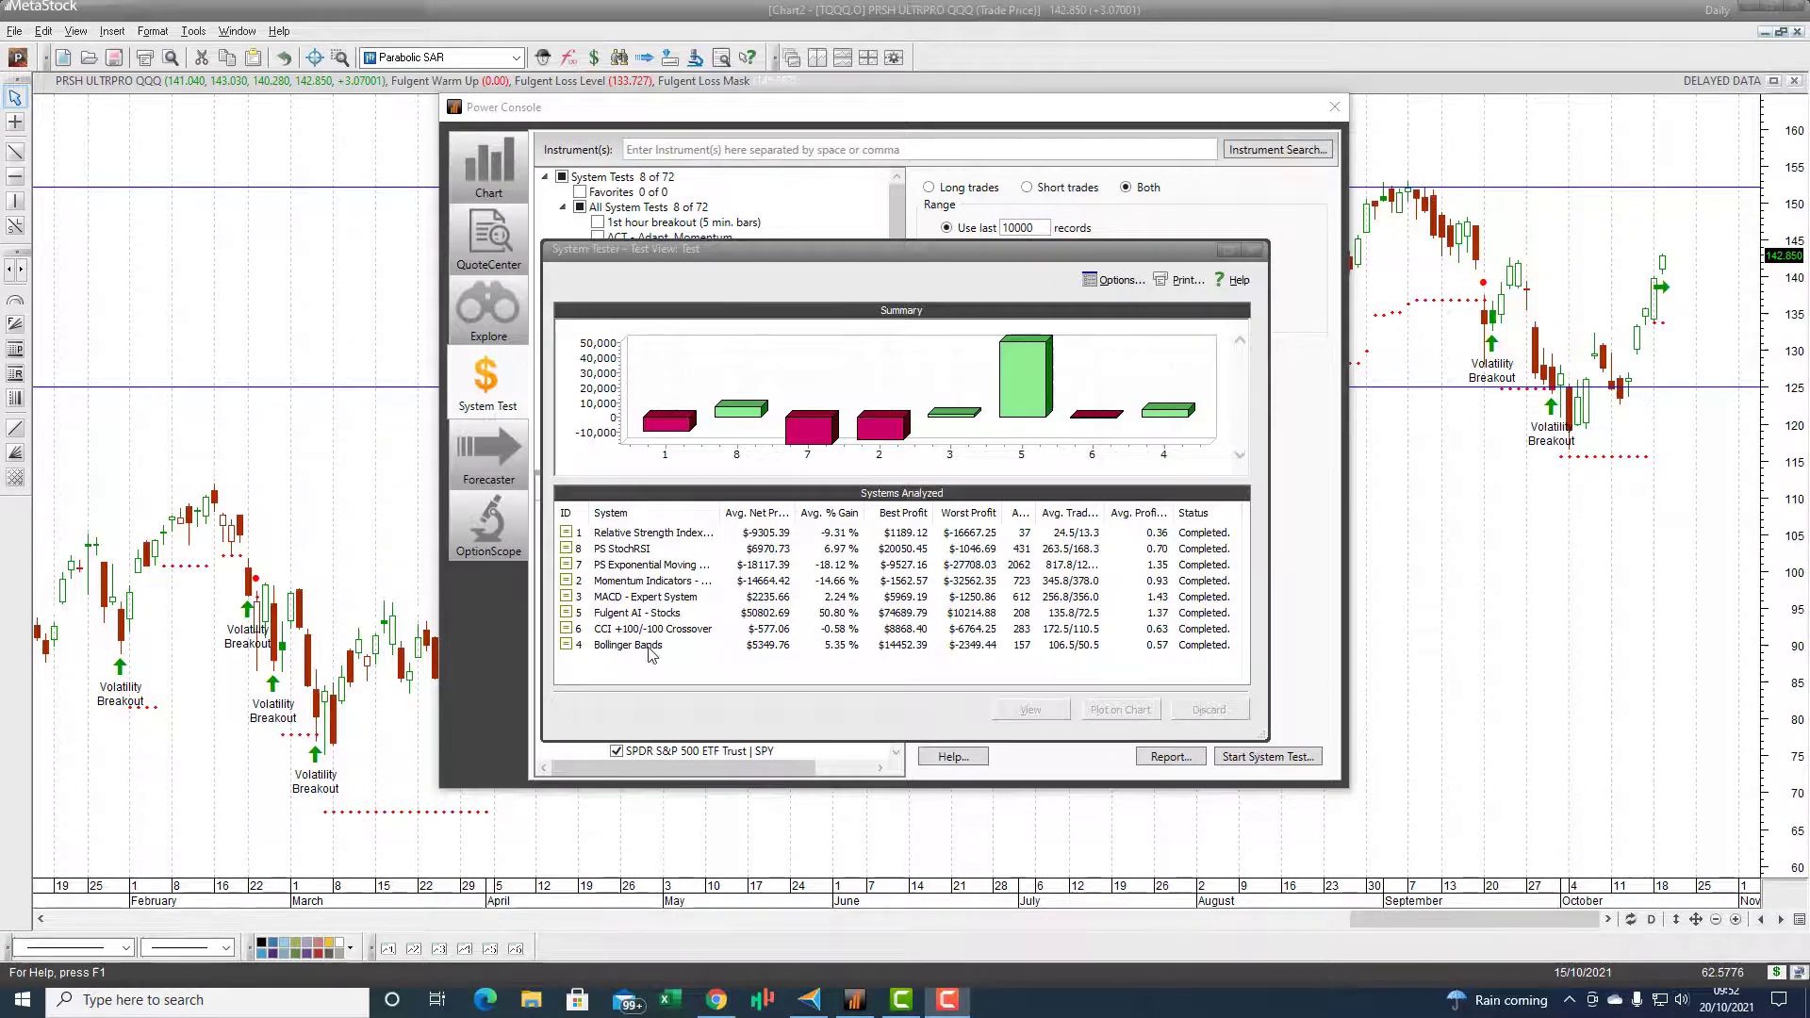
Sort the system test results by average net profit to compare Fulgent AI - Stocks with the other systems
click(754, 513)
click(754, 513)
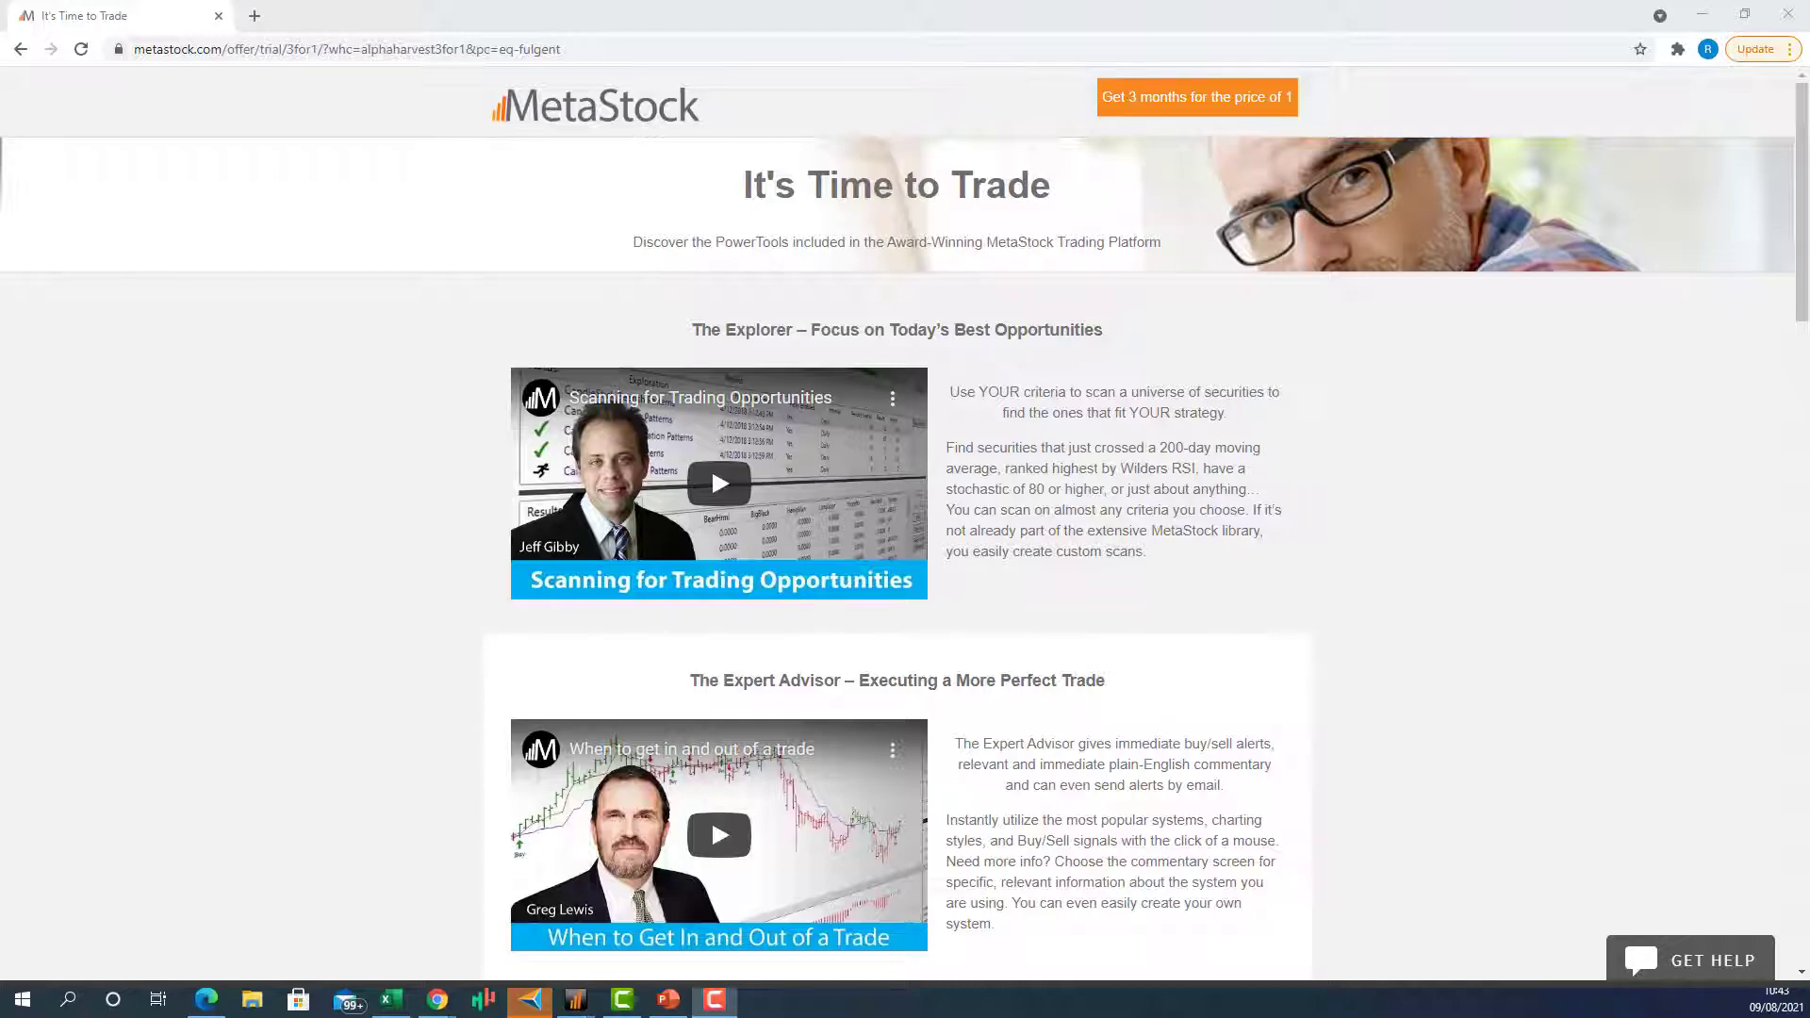
View the three-months-for-one offers for MetaStock R/T and D/C on the MetaStock web page
drag(1800, 302, 1801, 848)
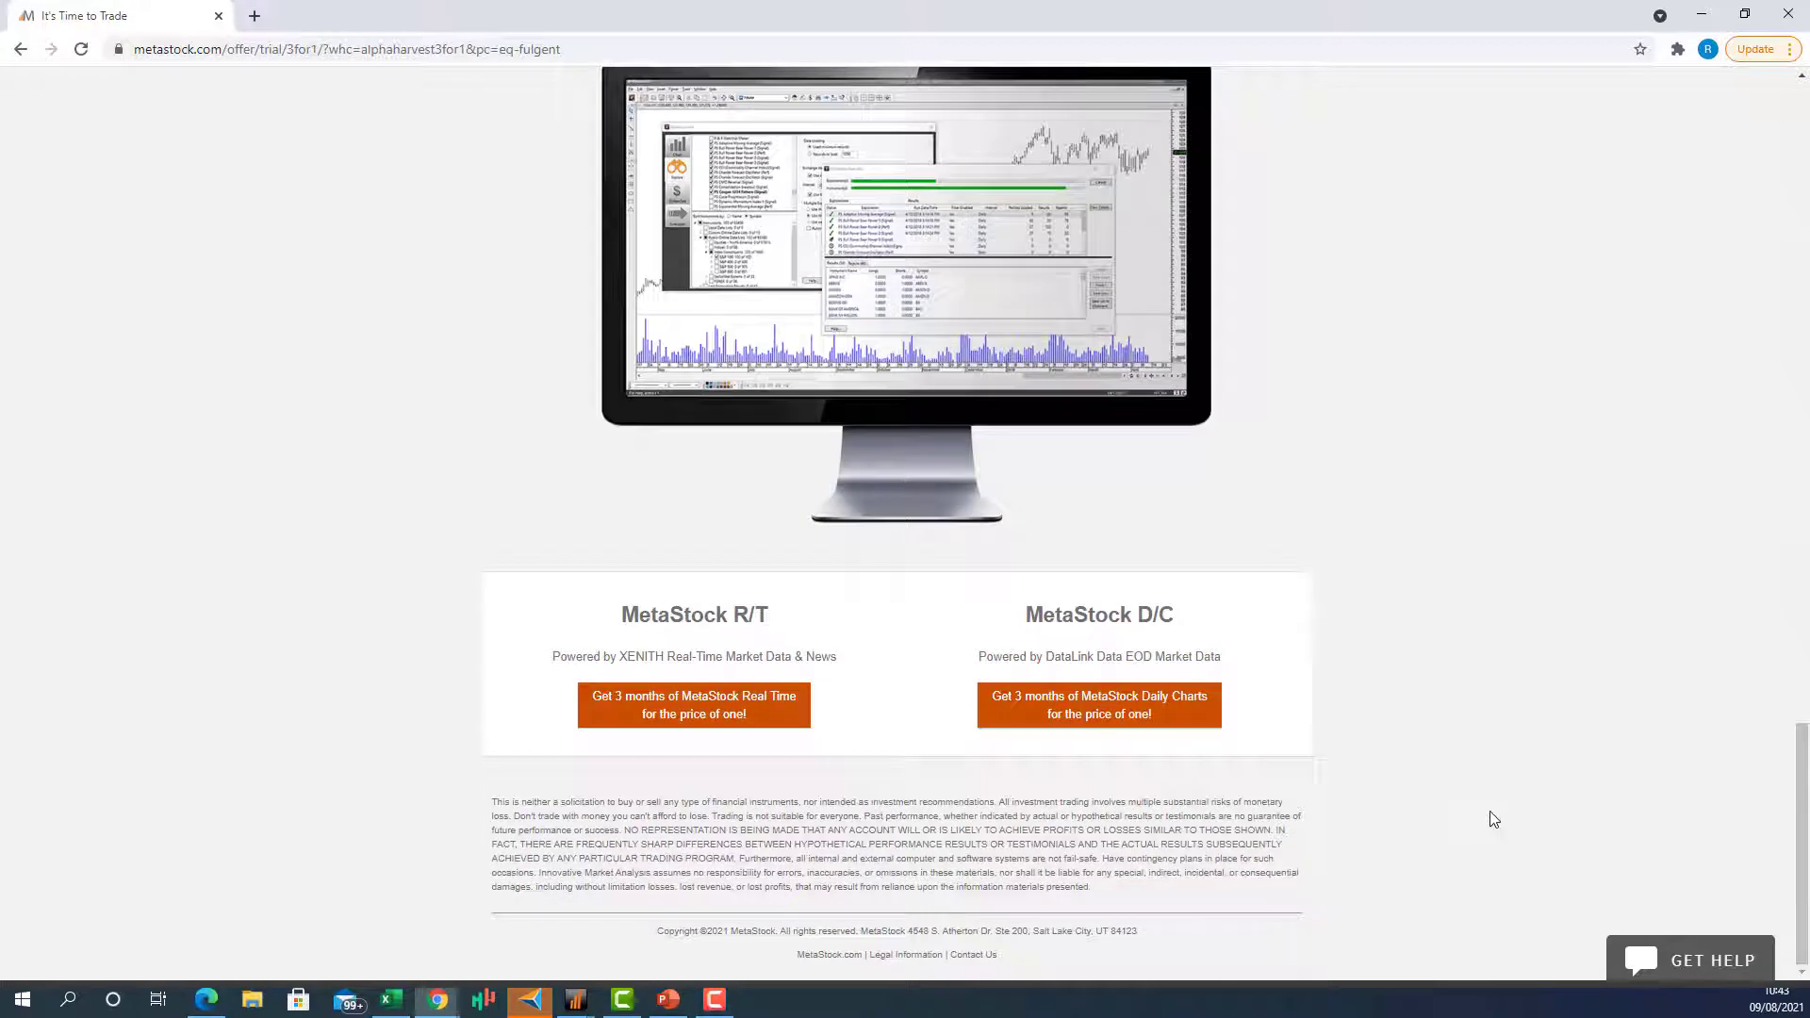